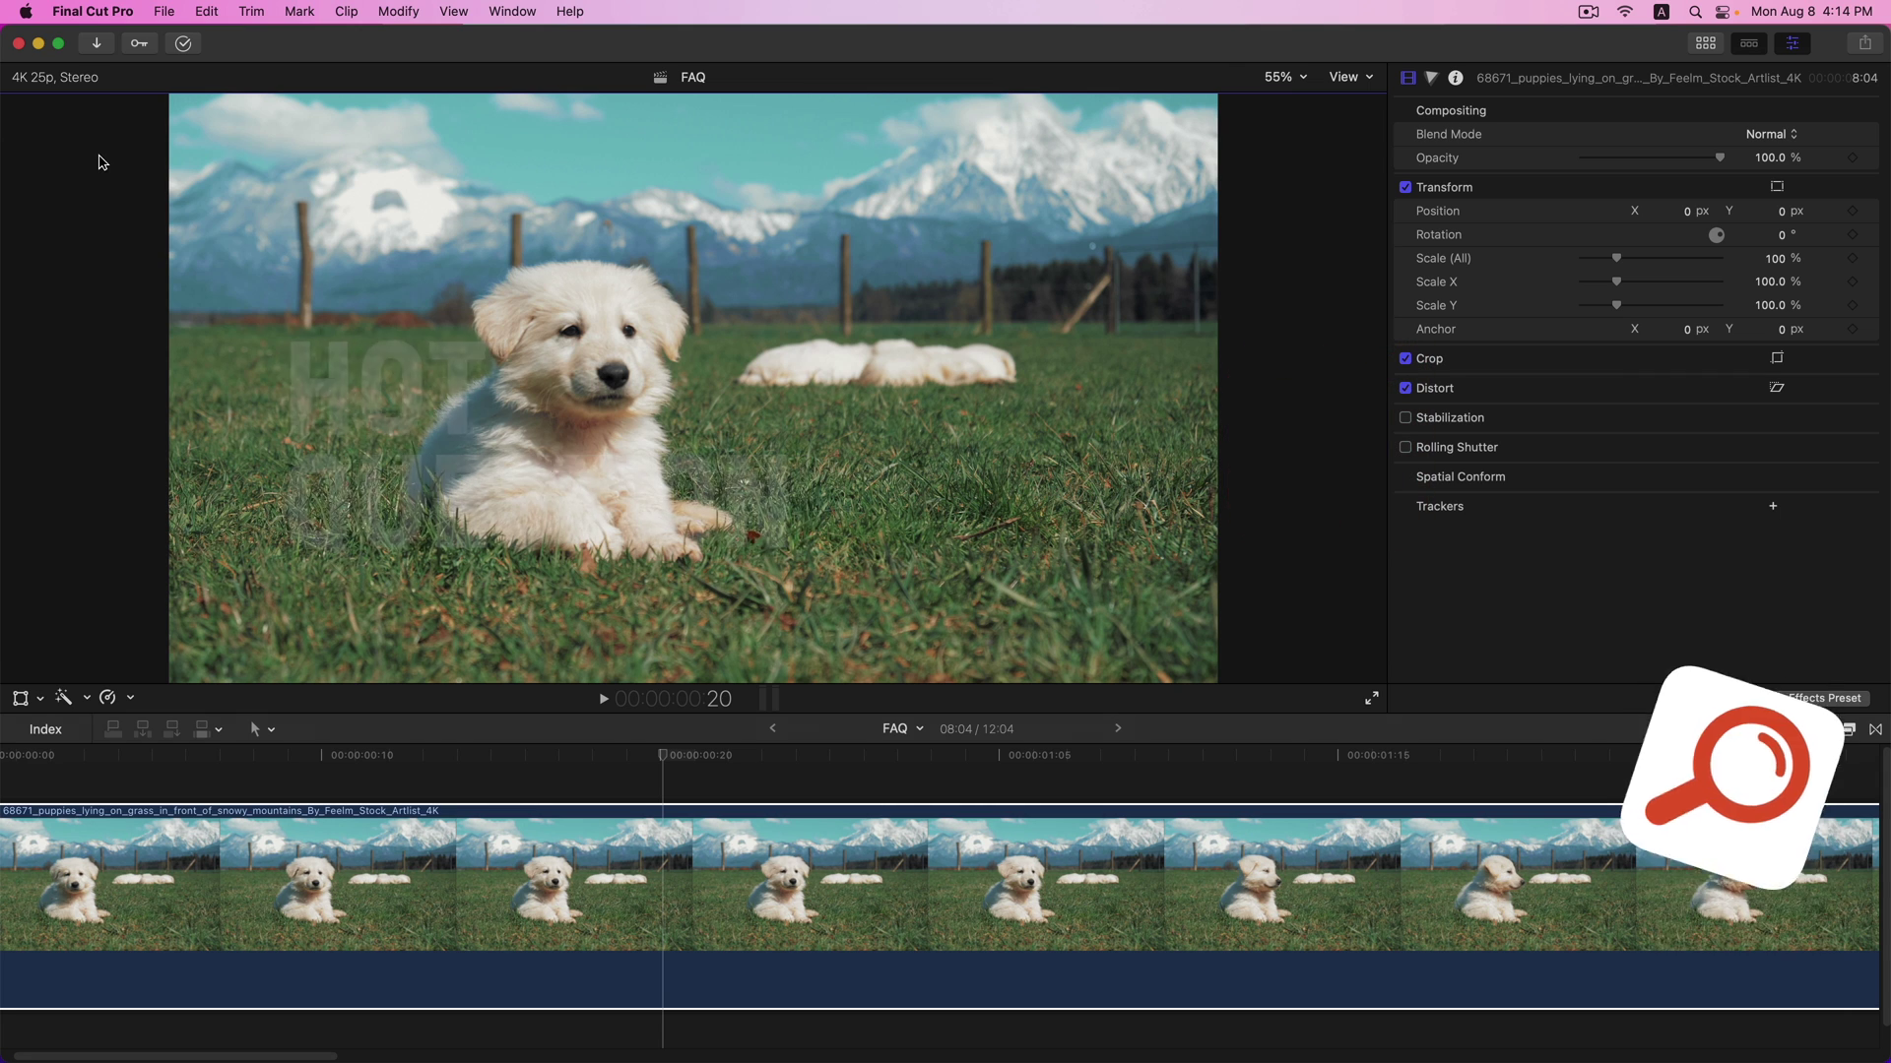
# Show the About Final Cut Pro window to confirm version 10.6.3.
pyautogui.click(93, 11)
pyautogui.click(103, 35)
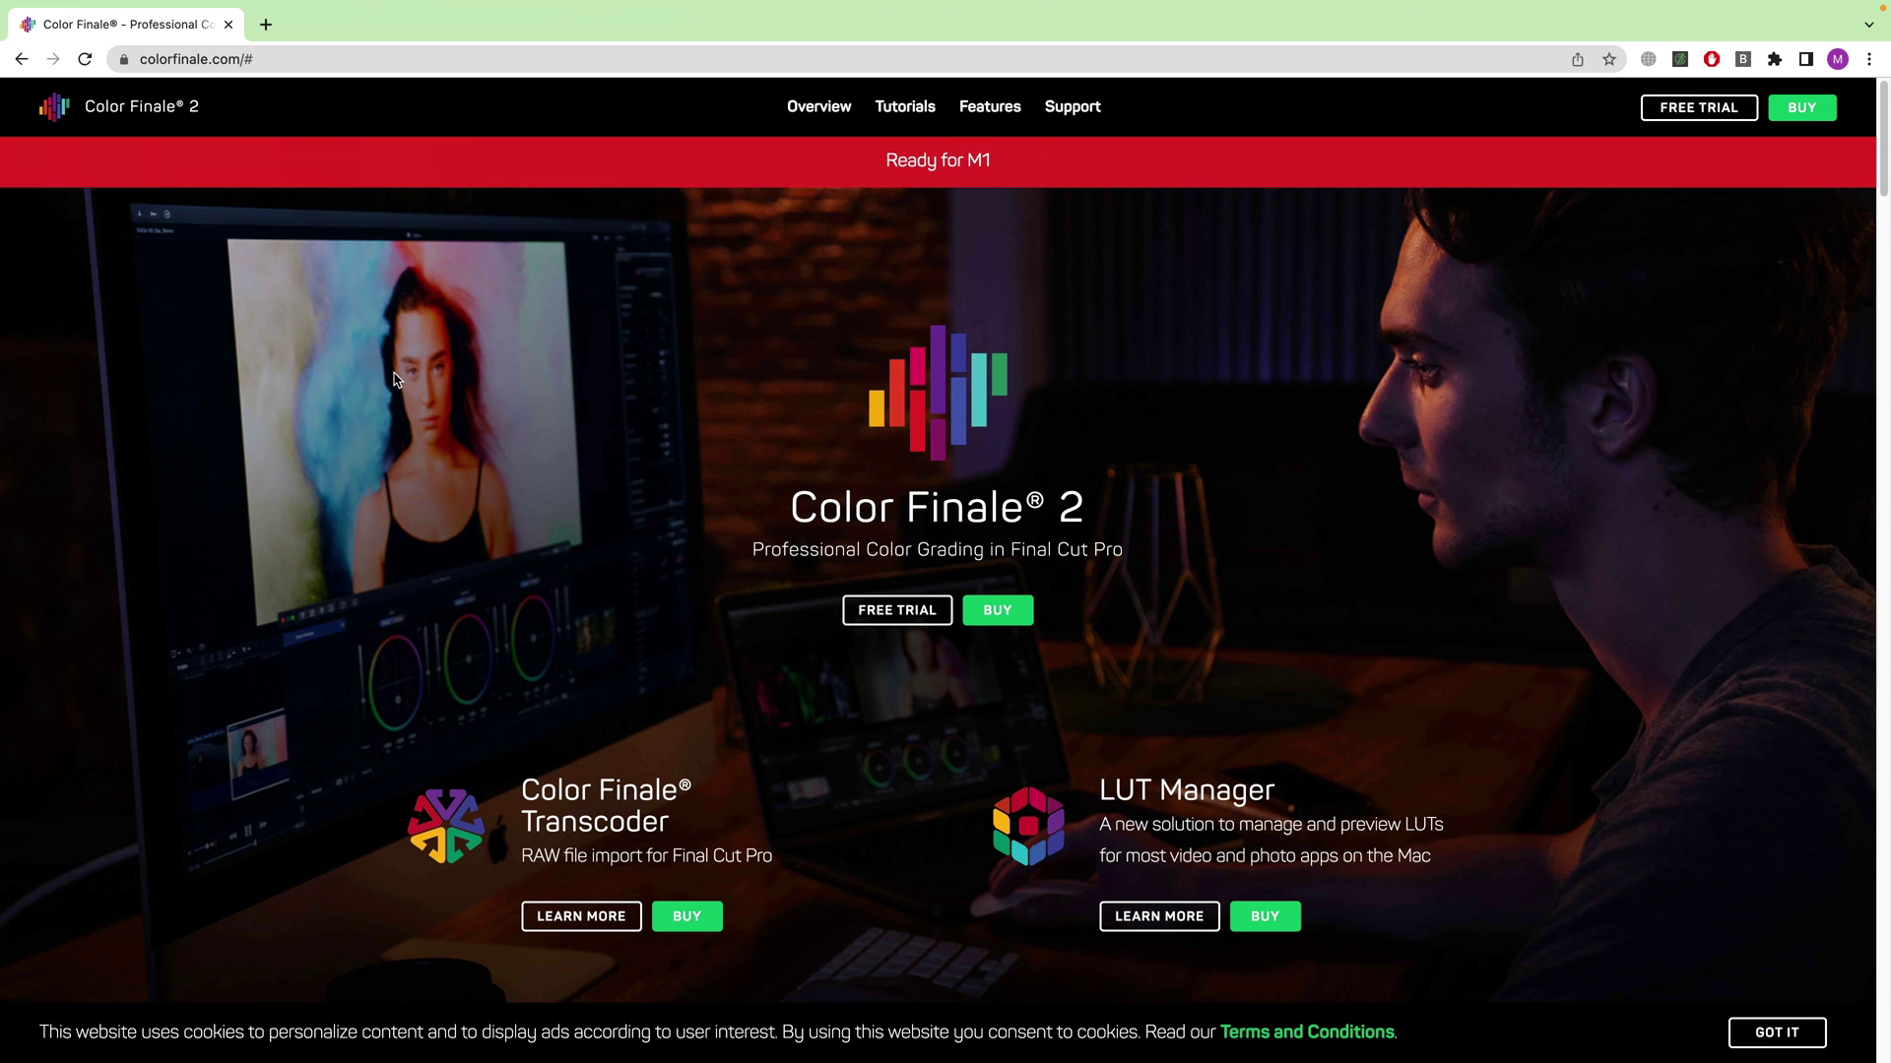
# Download the Color Finale 2.6 free trial and accept its licence agreement.
pyautogui.click(853, 614)
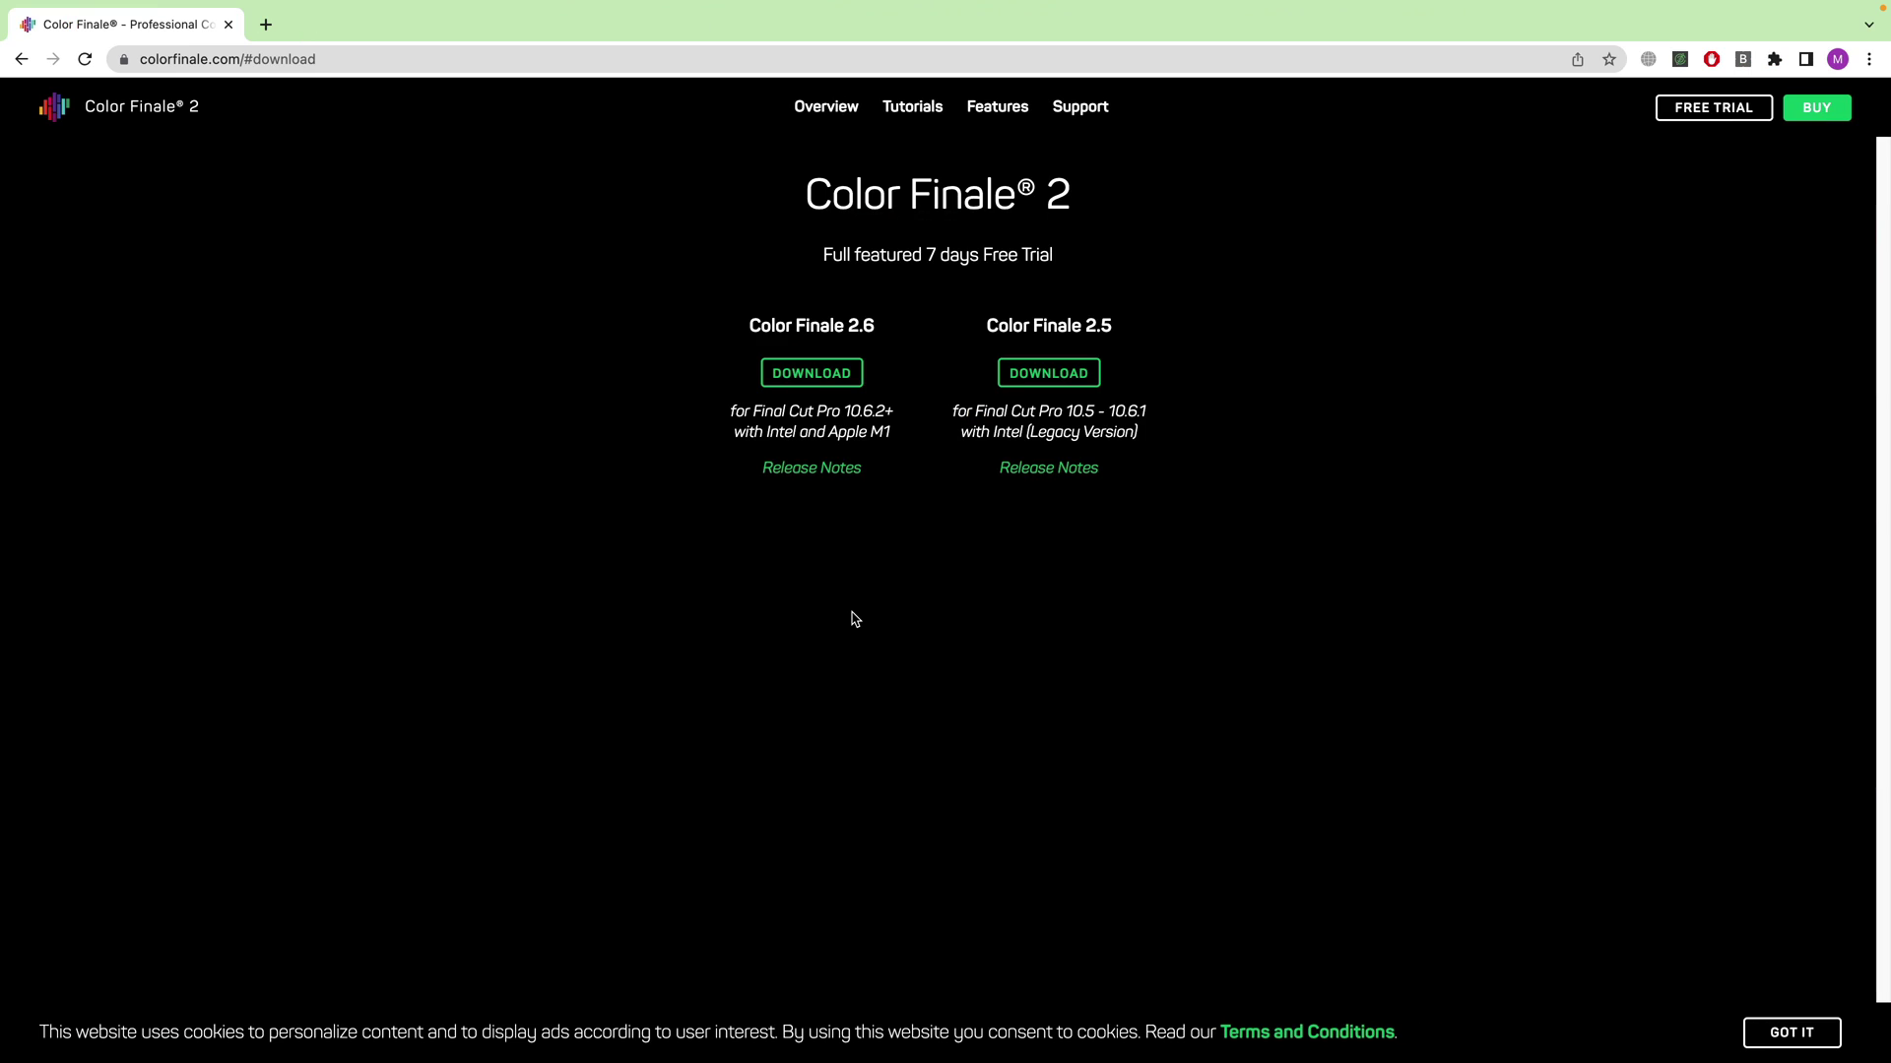
pyautogui.click(805, 384)
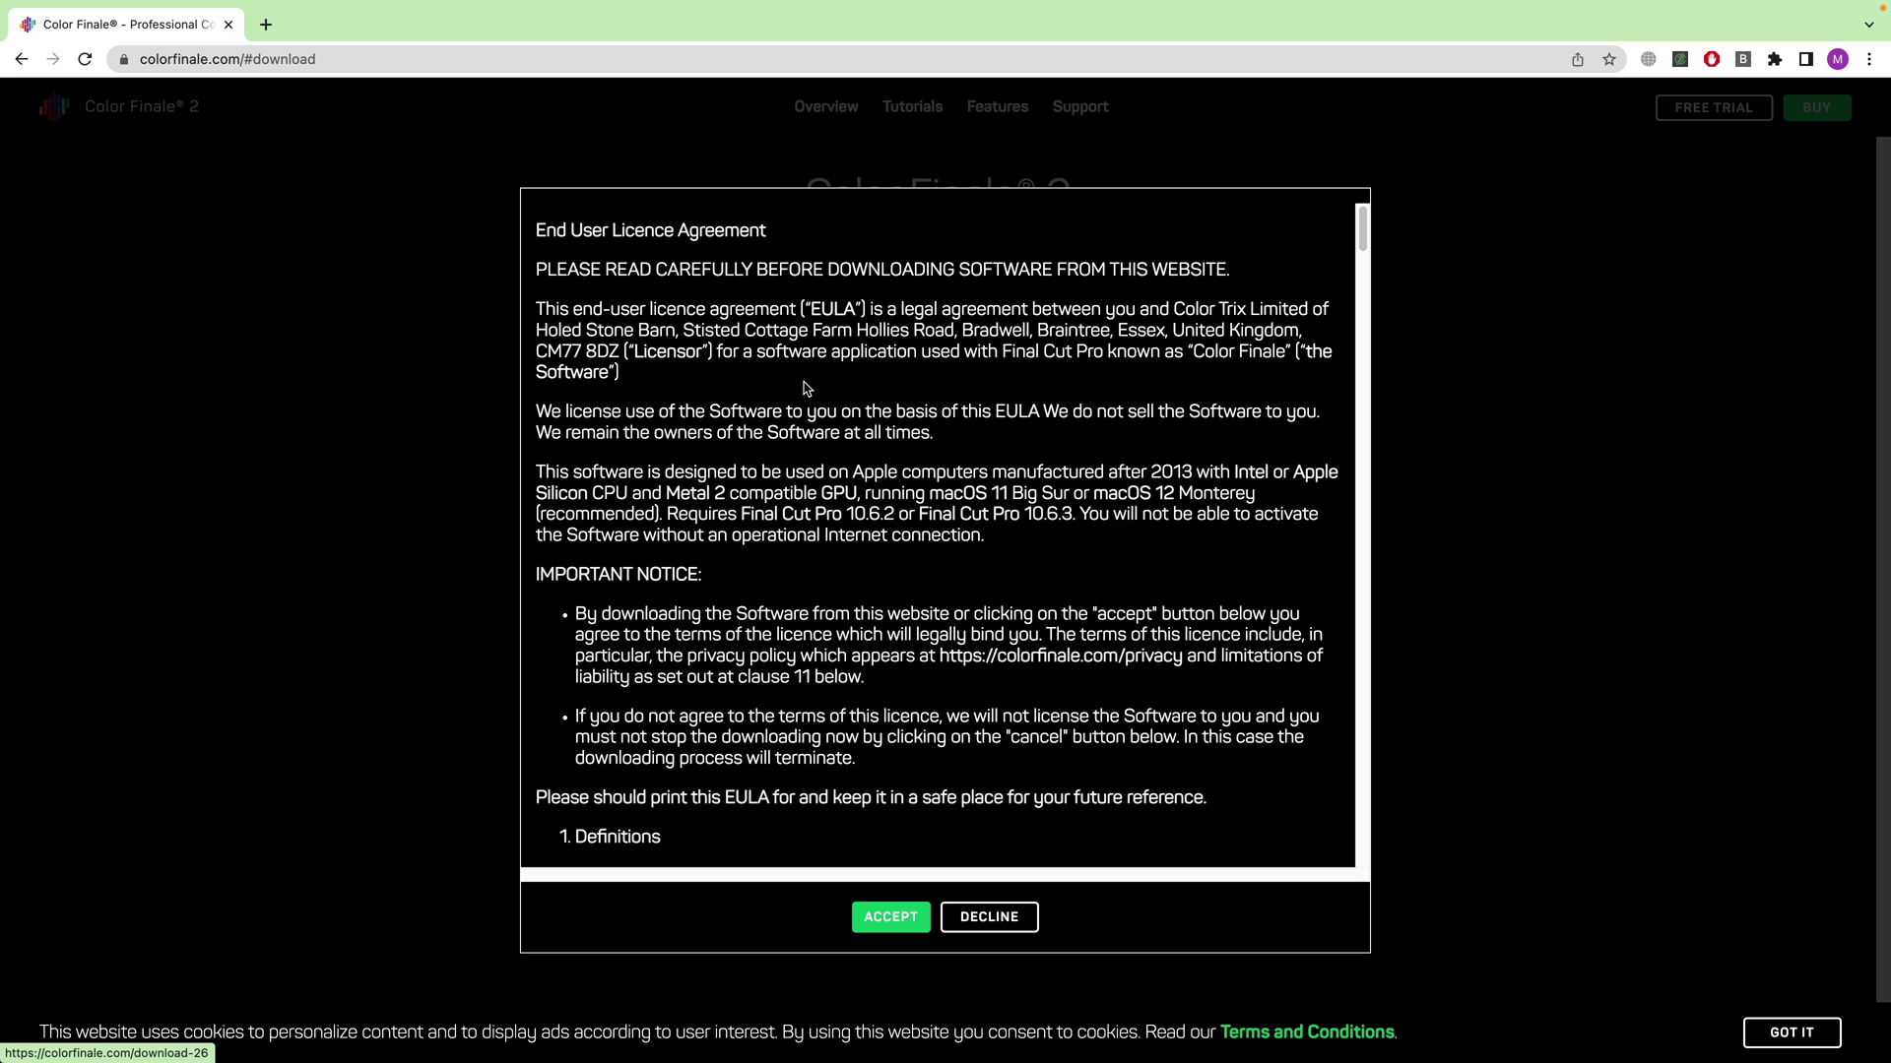
pyautogui.click(898, 917)
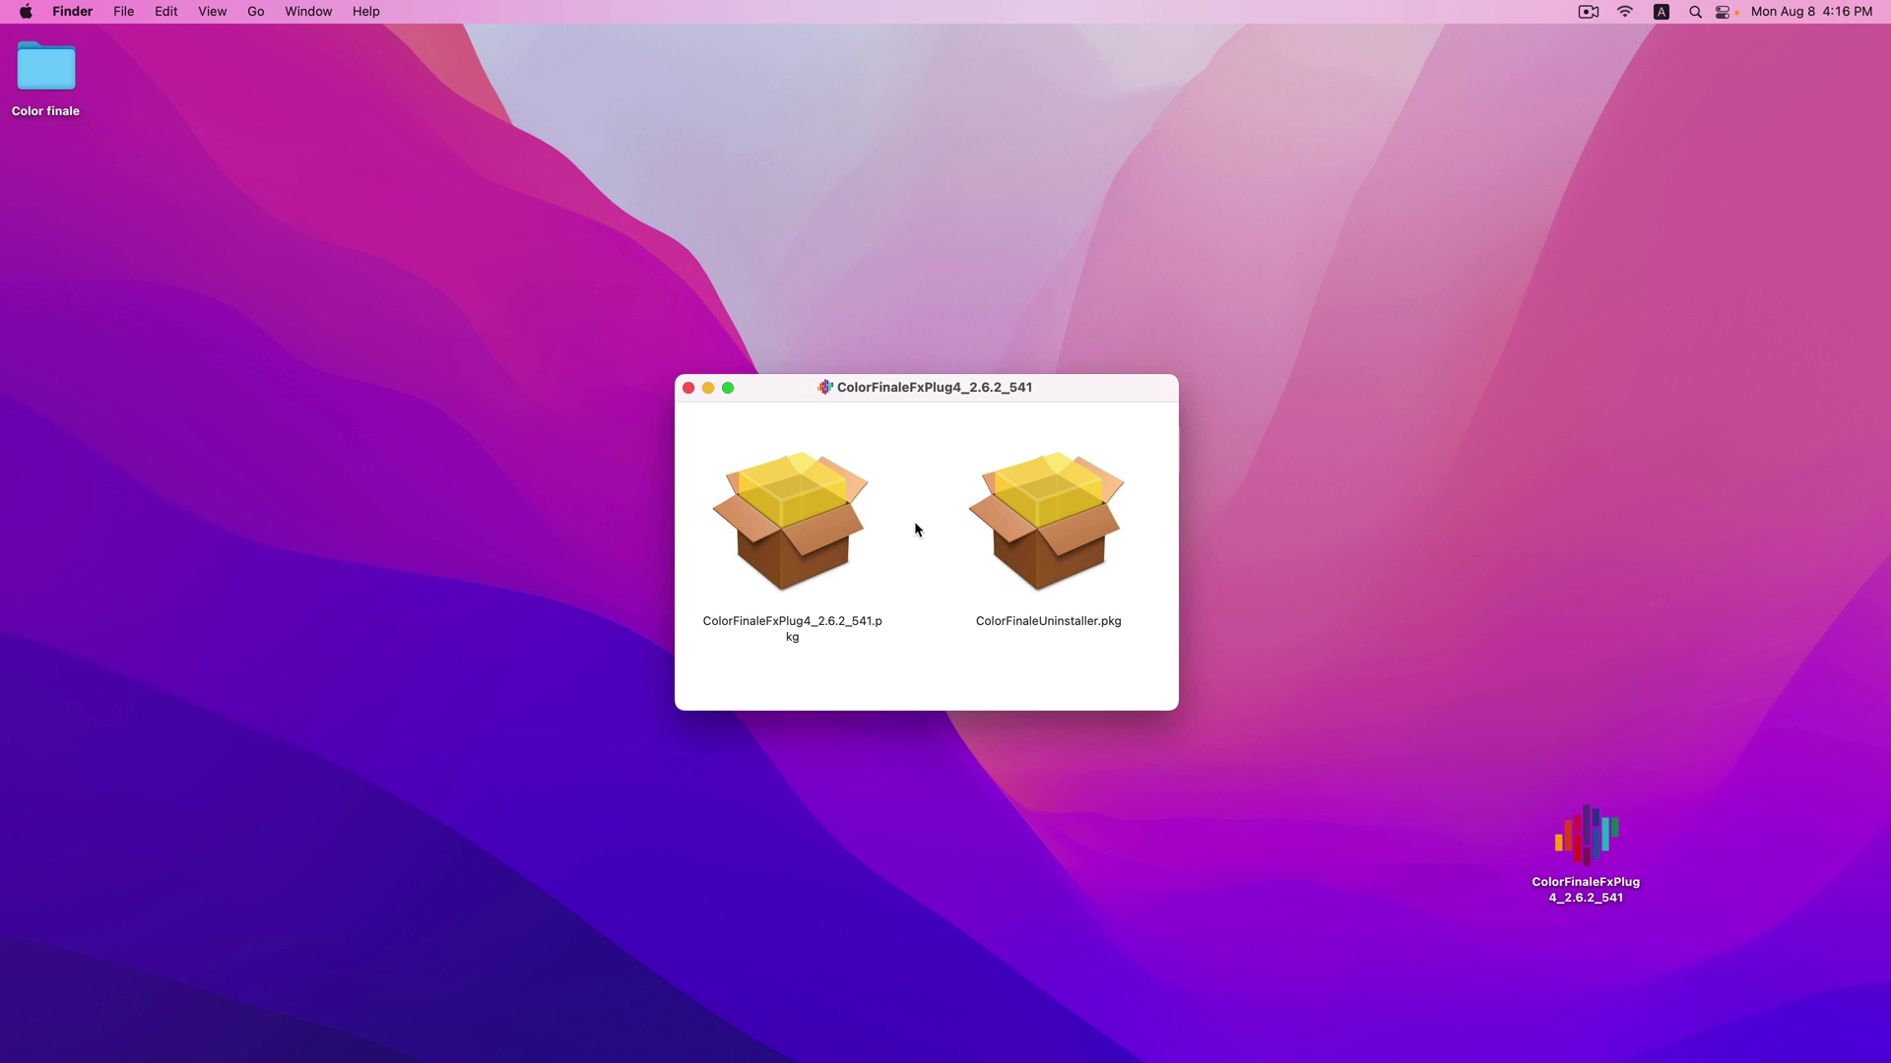
# Run the ColorFinaleFxPlug4 installer package and authorise it with the administrator password.
pyautogui.doubleClick(796, 522)
pyautogui.click(1187, 652)
pyautogui.click(1184, 652)
pyautogui.click(1183, 652)
pyautogui.write('********')
pyautogui.press('Return')
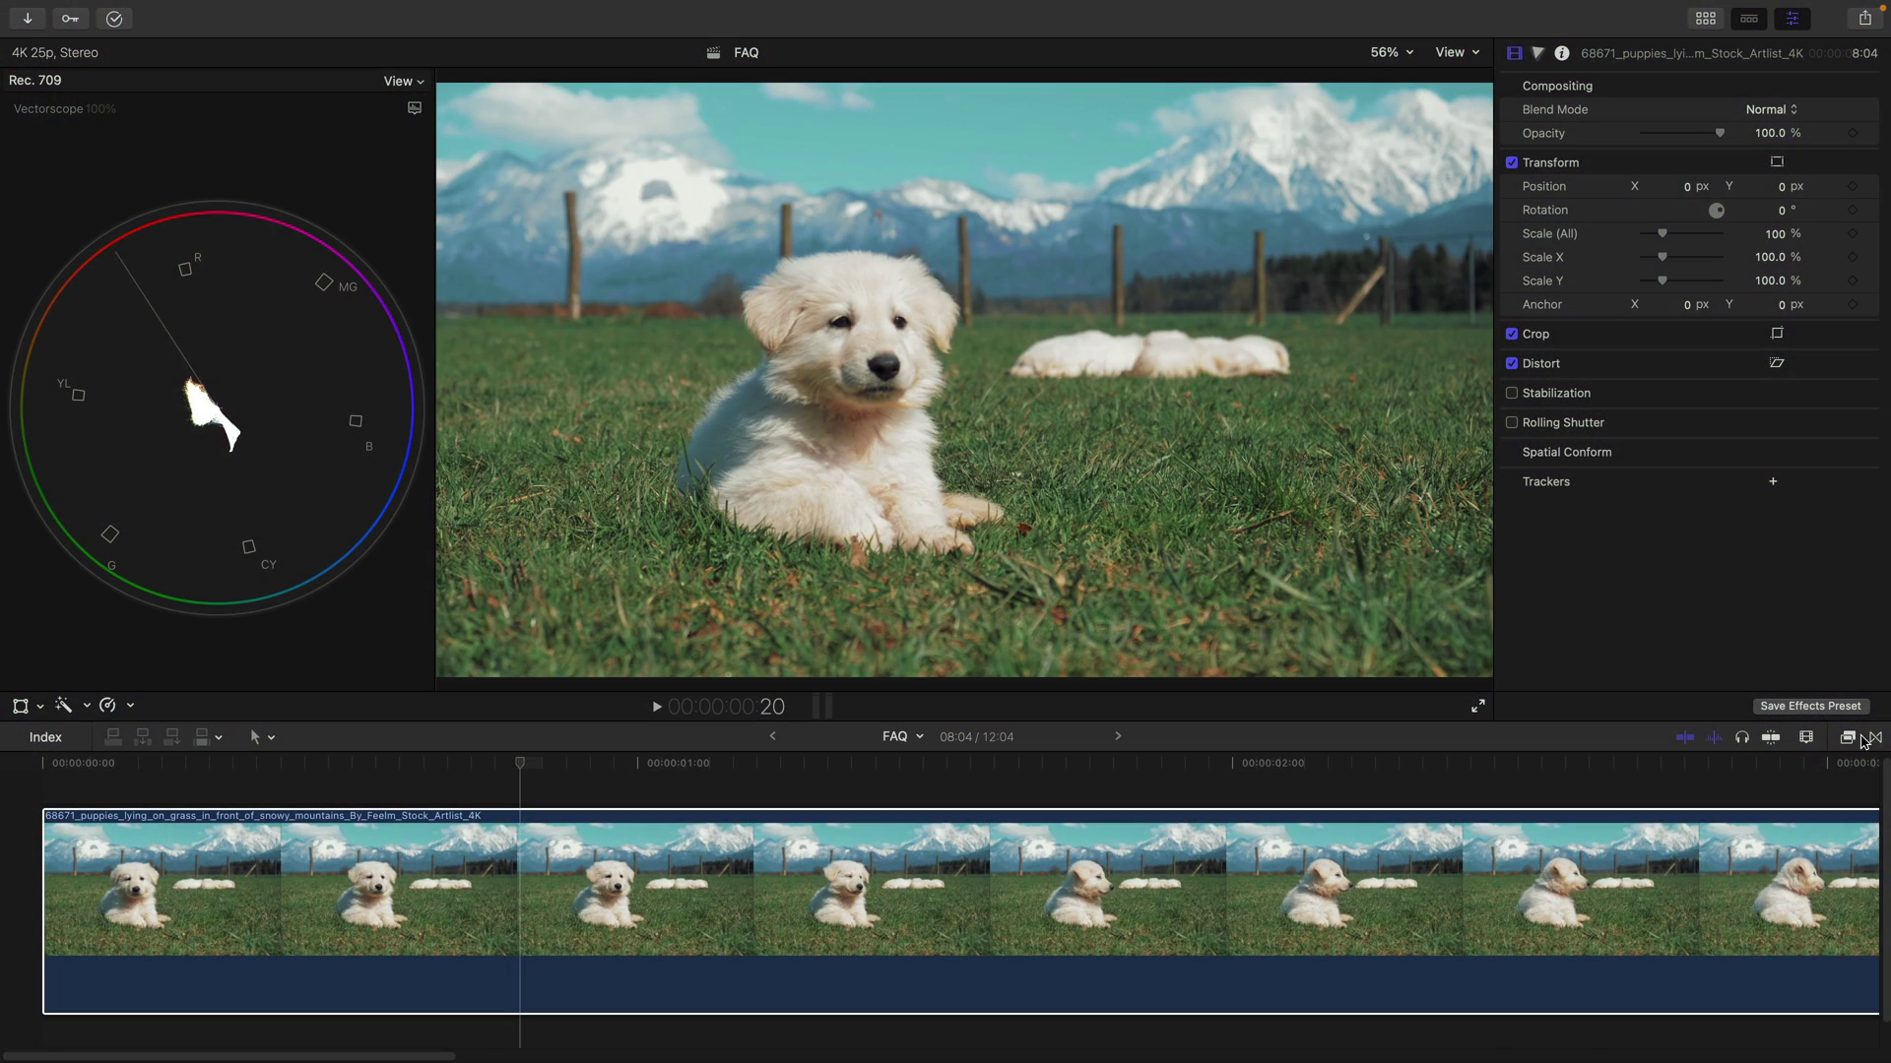
# Drag the ColorFinalePro effect from the Color Finale effects category onto the puppy clip.
pyautogui.click(1850, 737)
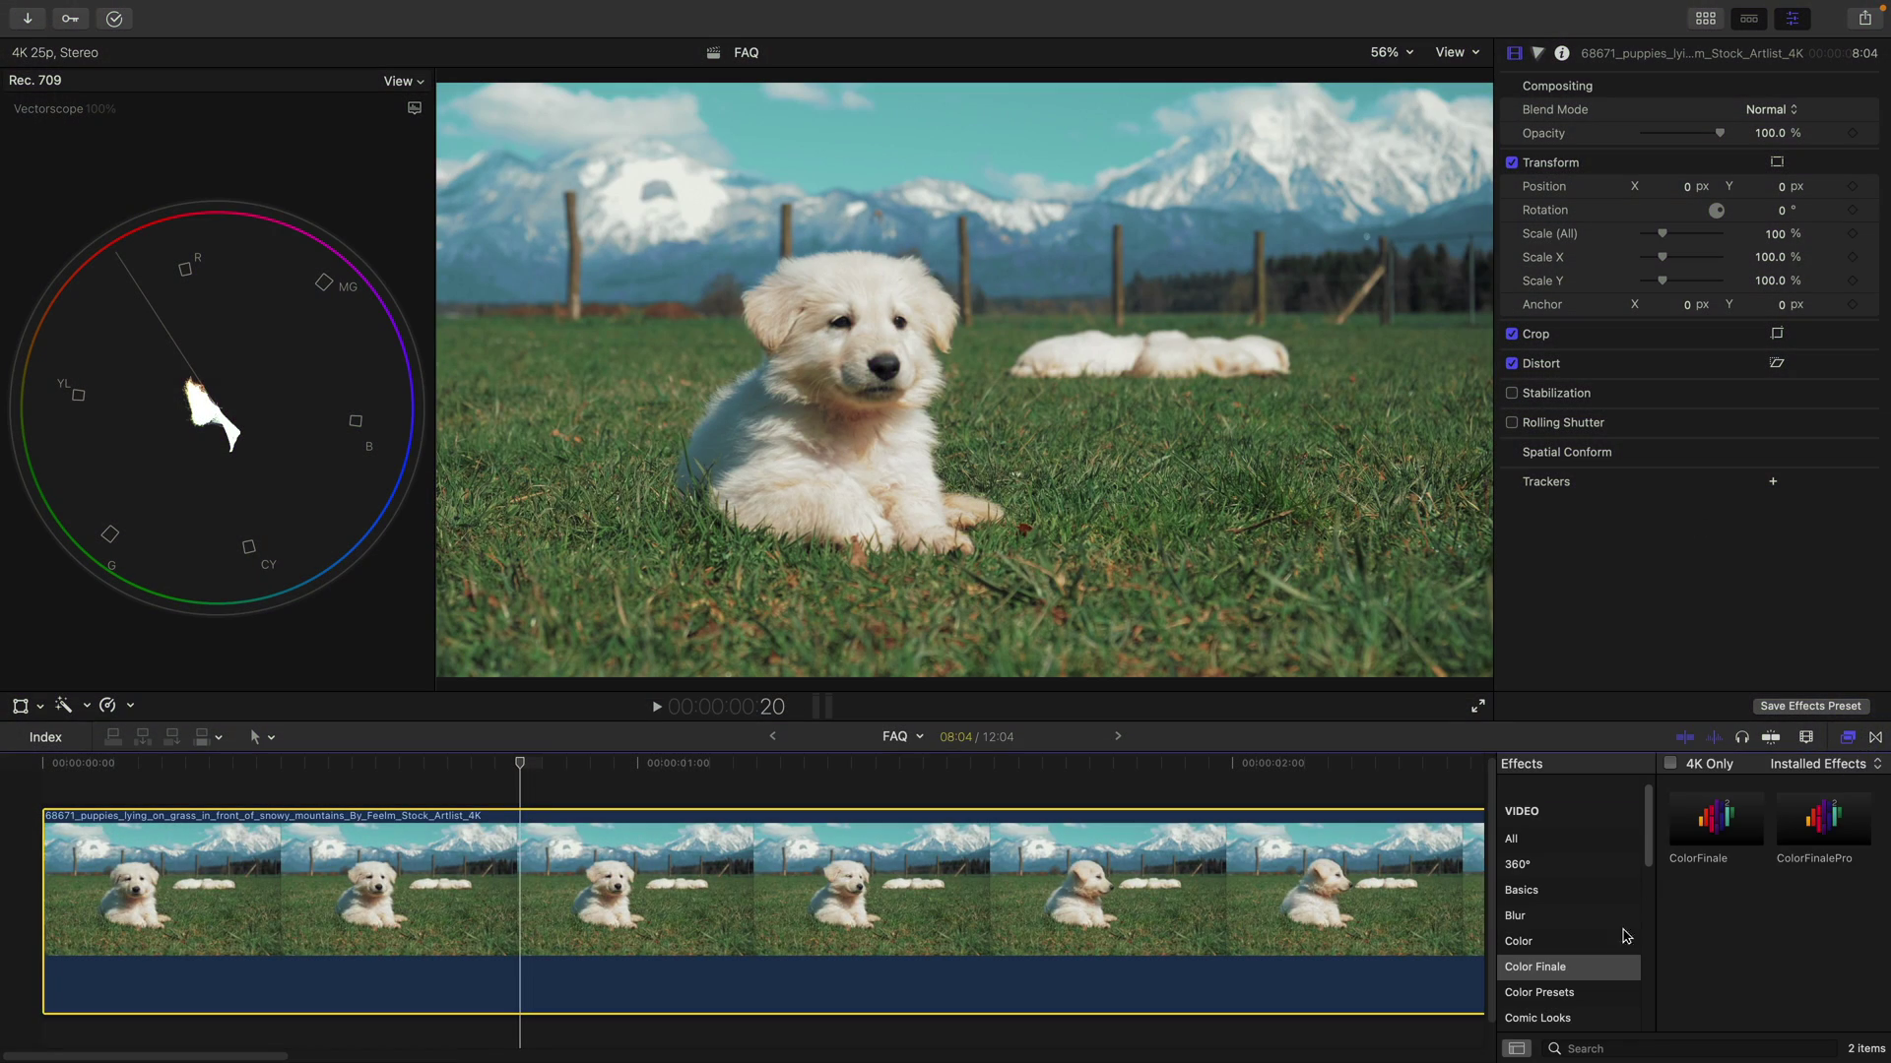
pyautogui.click(1603, 972)
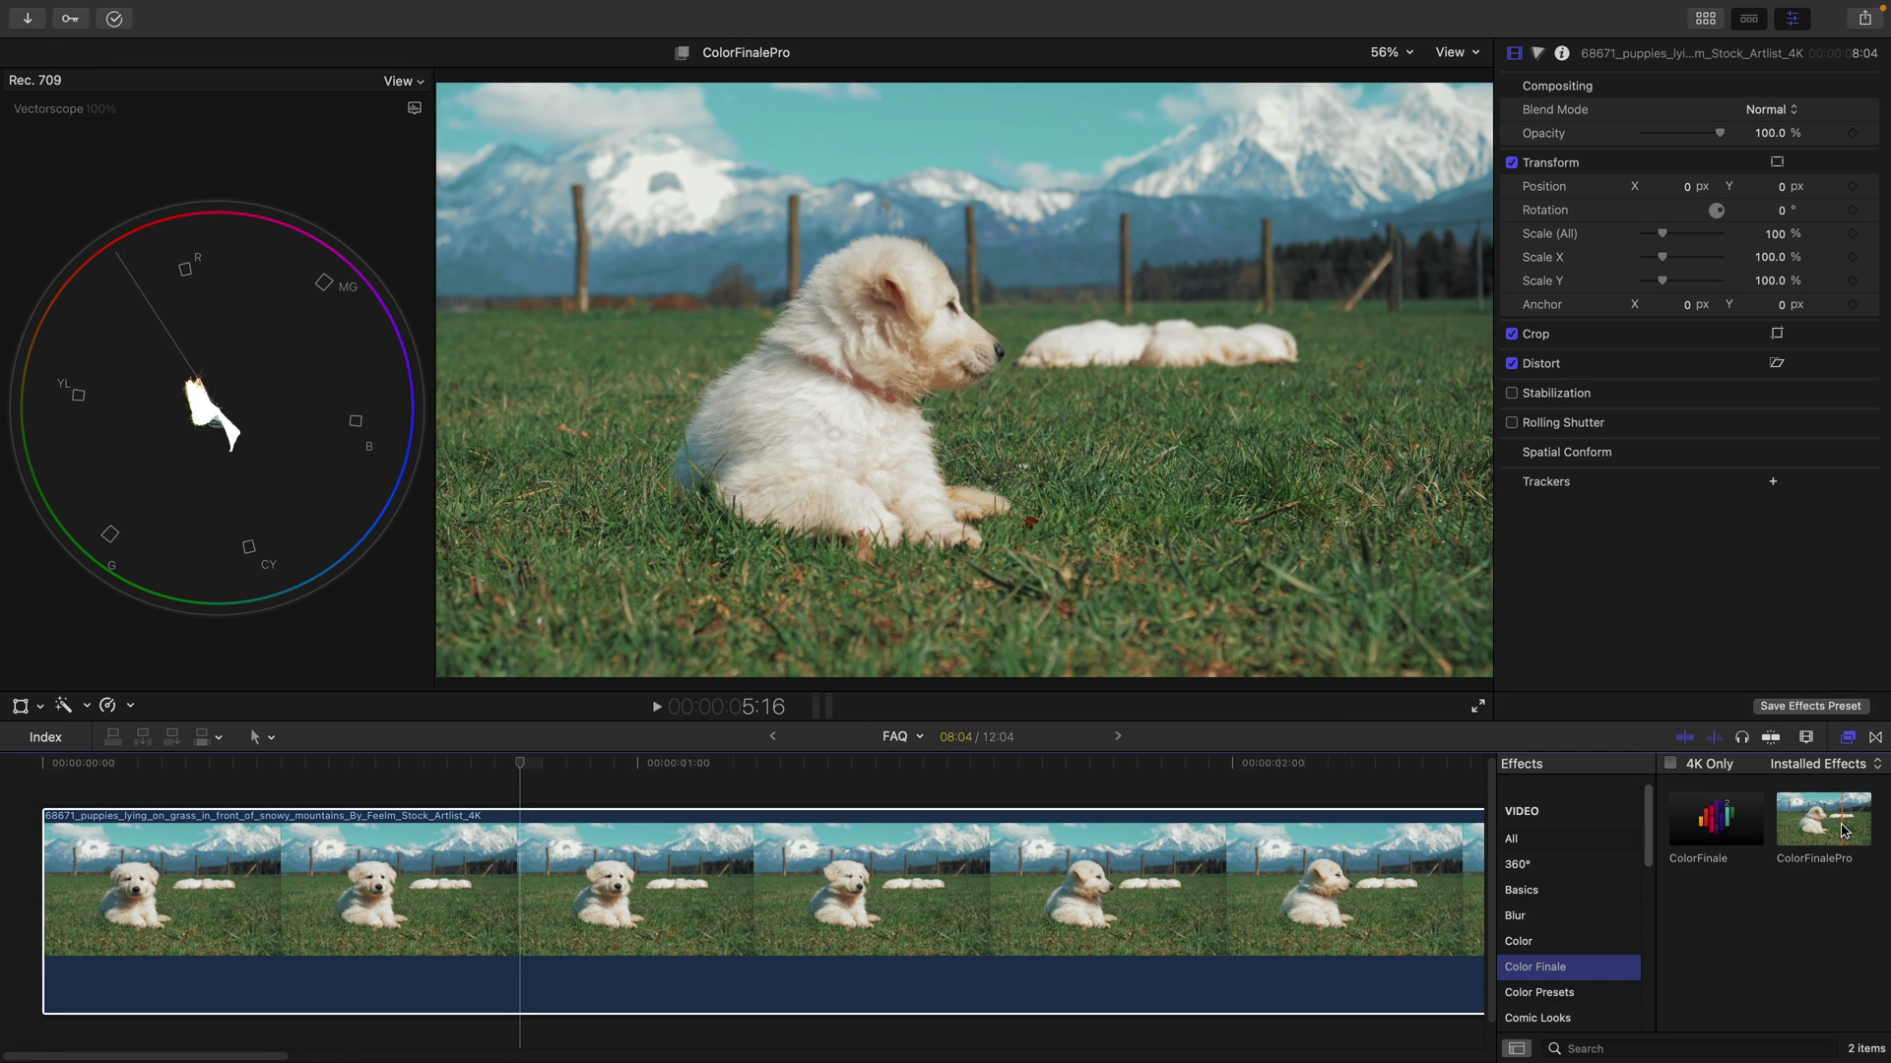
pyautogui.moveTo(1844, 830); pyautogui.dragTo(1418, 911)
pyautogui.click(1848, 737)
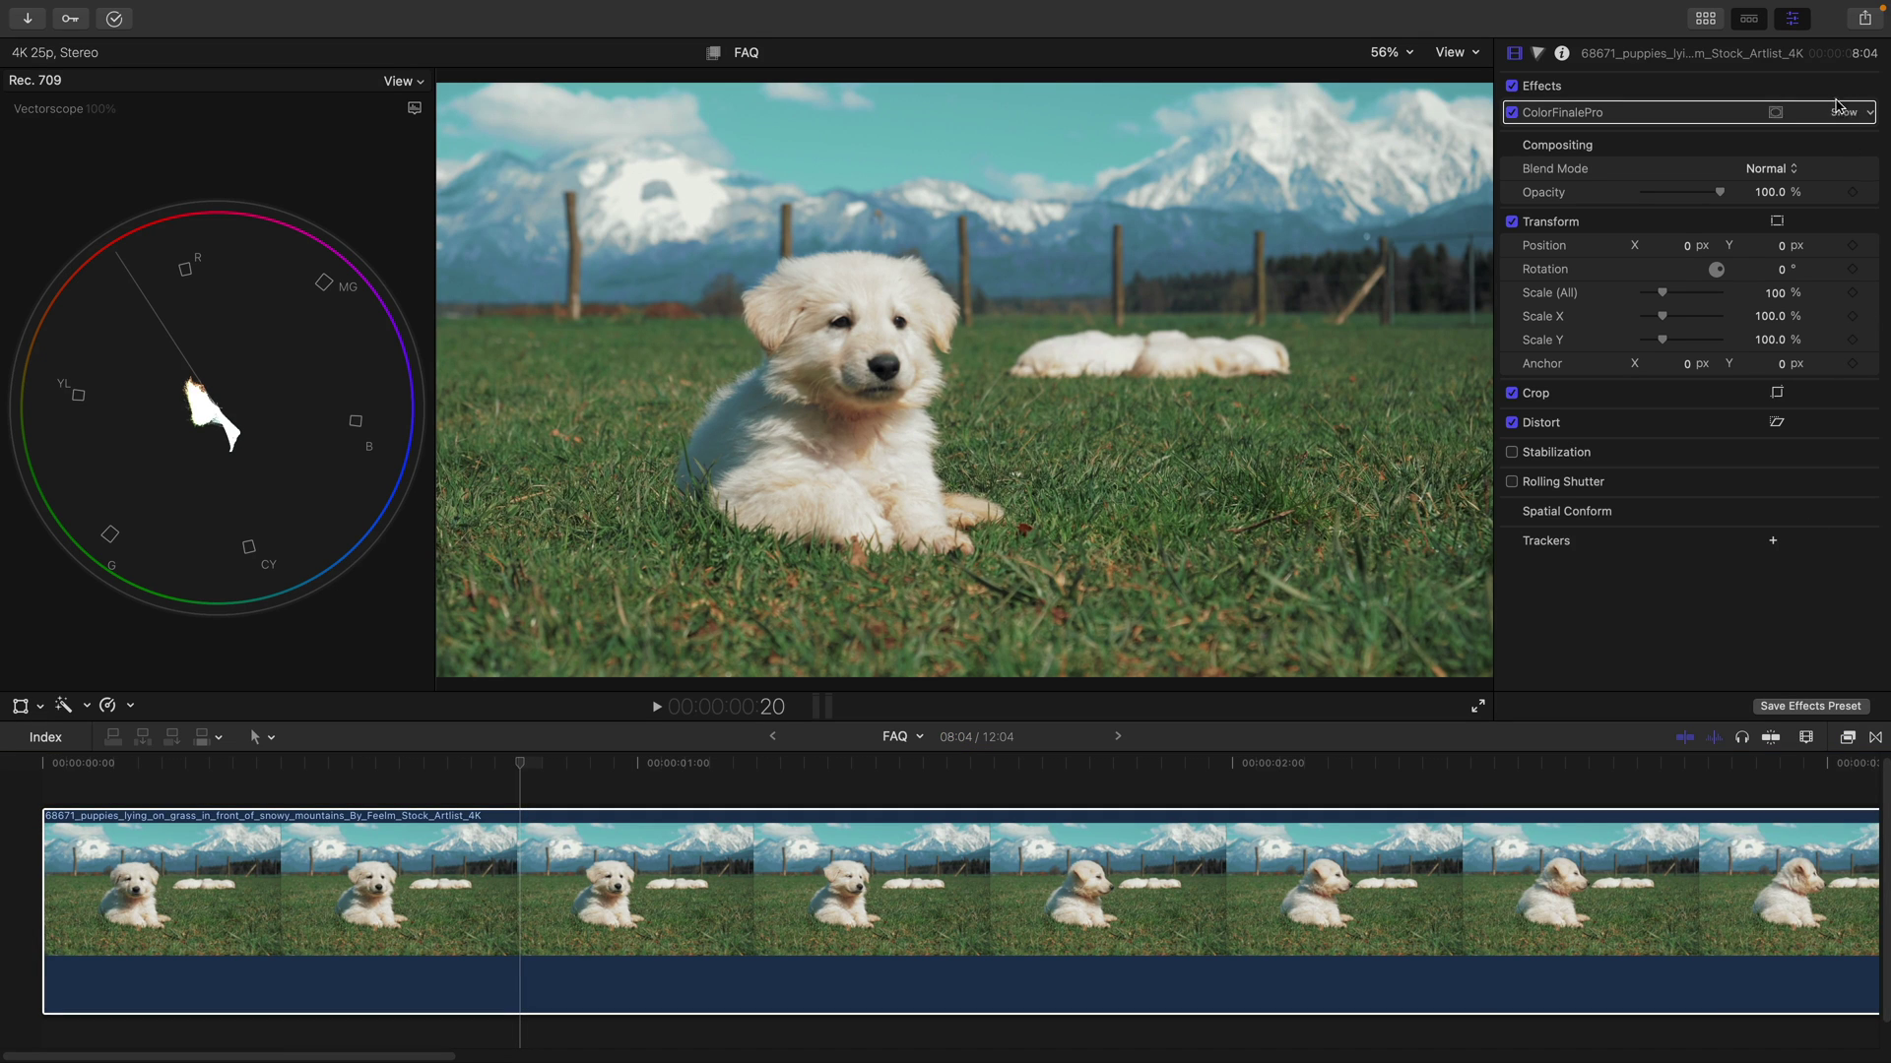
pyautogui.click(1833, 32)
pyautogui.click(1833, 32)
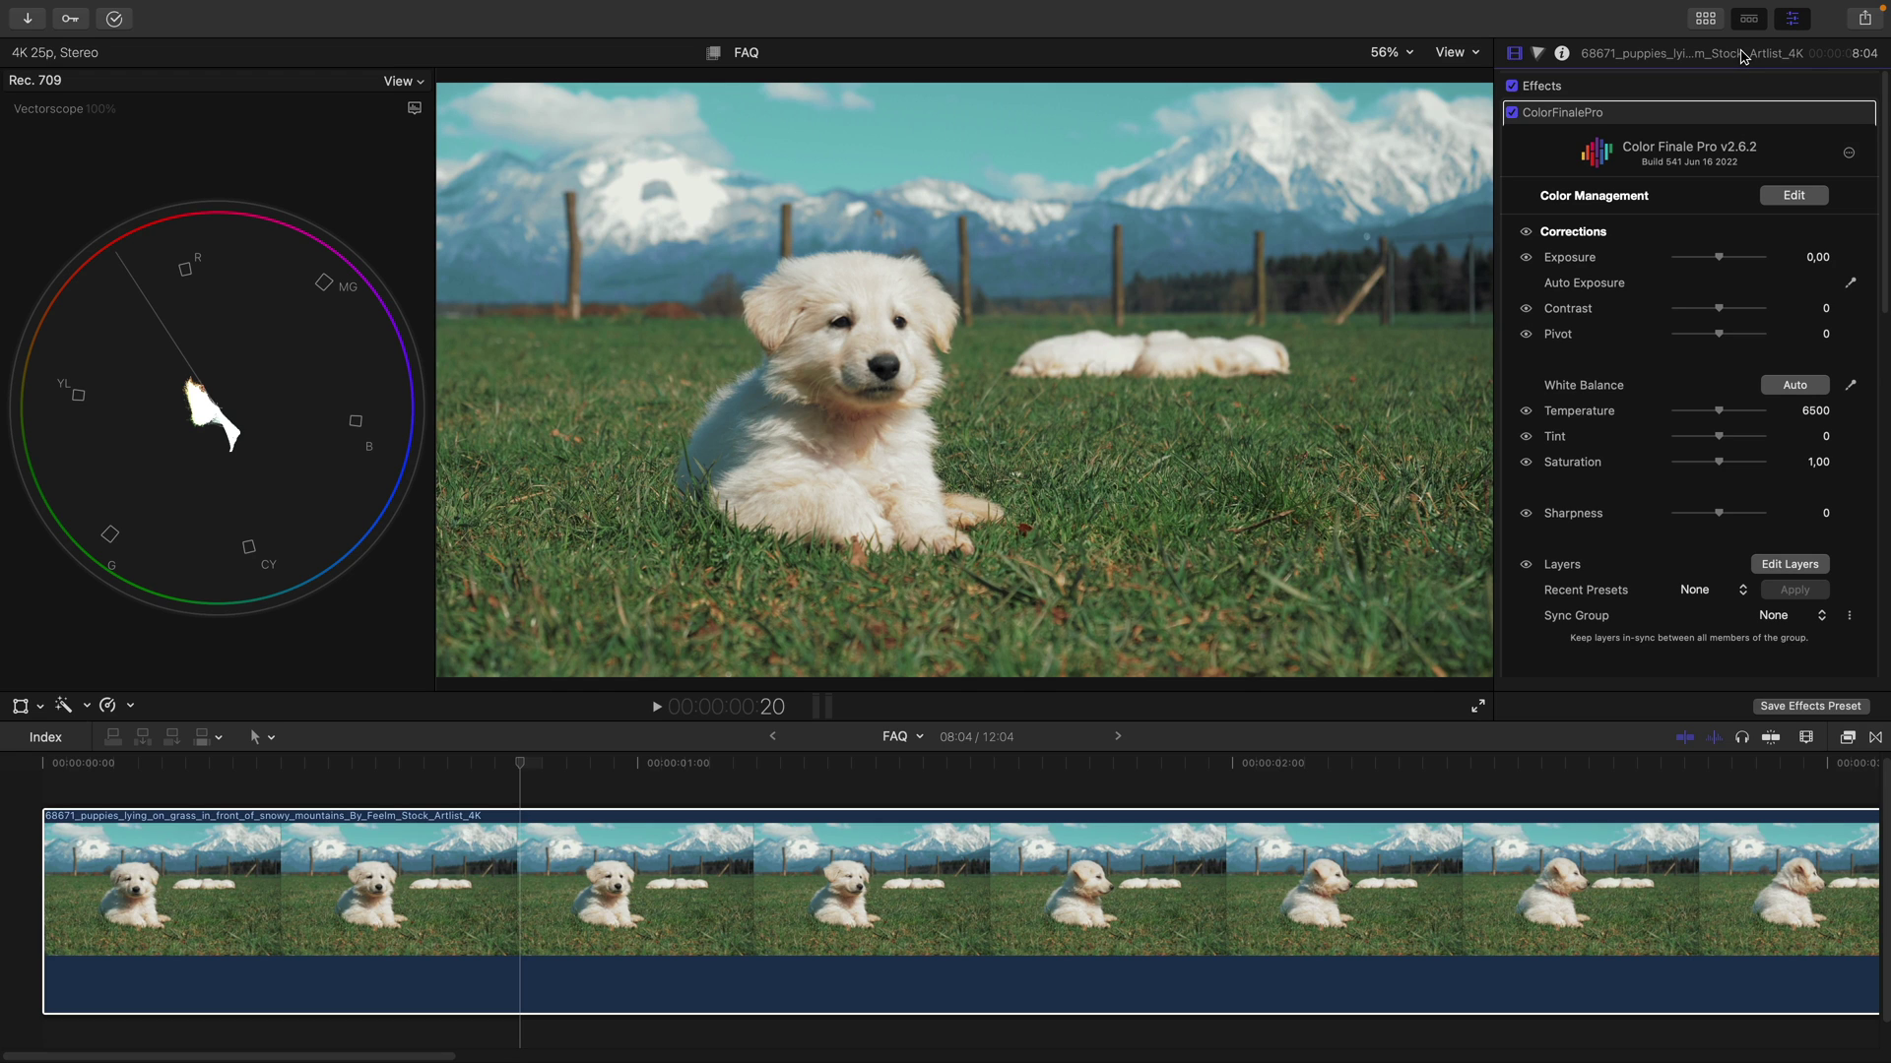
# Expand the inspector to full window height so Color Finale Pro shows down to Film Emulation.
pyautogui.doubleClick(1741, 57)
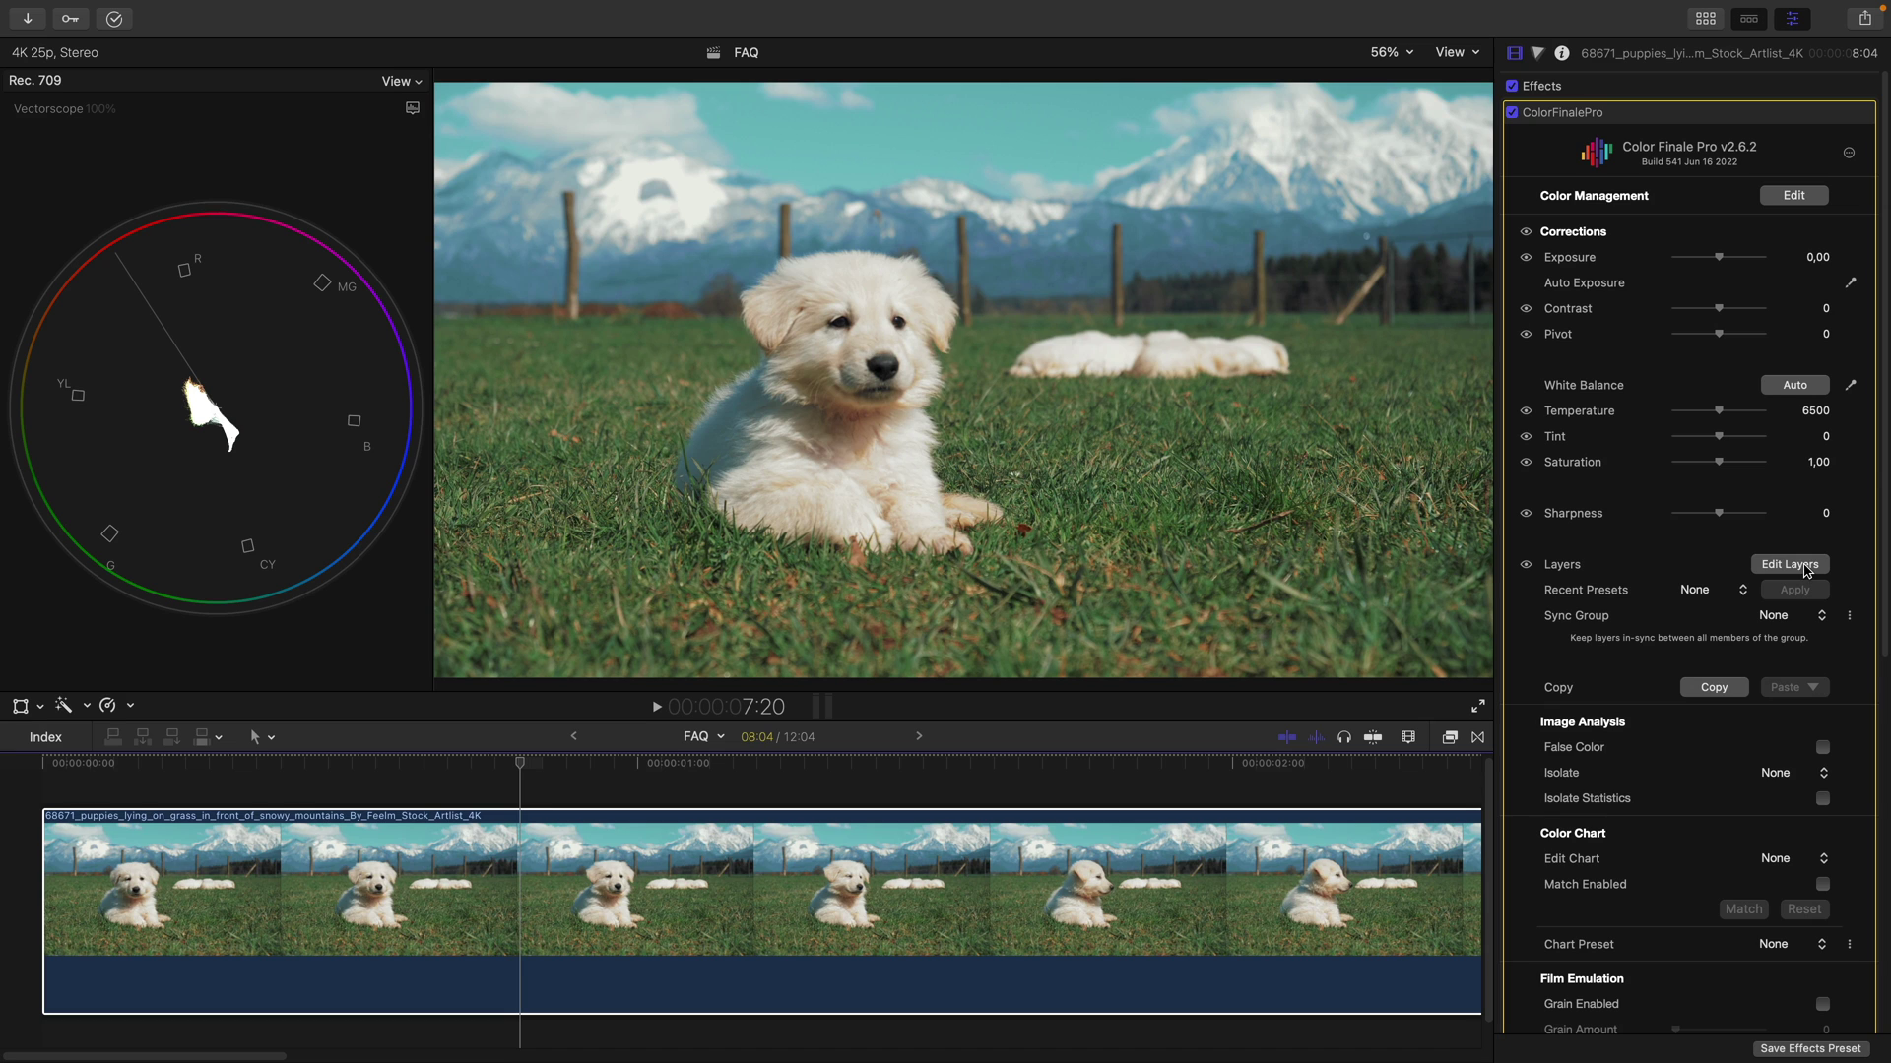
# Add Color Wheels, Curves, Six Vectors and HSL Curves layers in Color Finale, then select all four.
pyautogui.click(1806, 570)
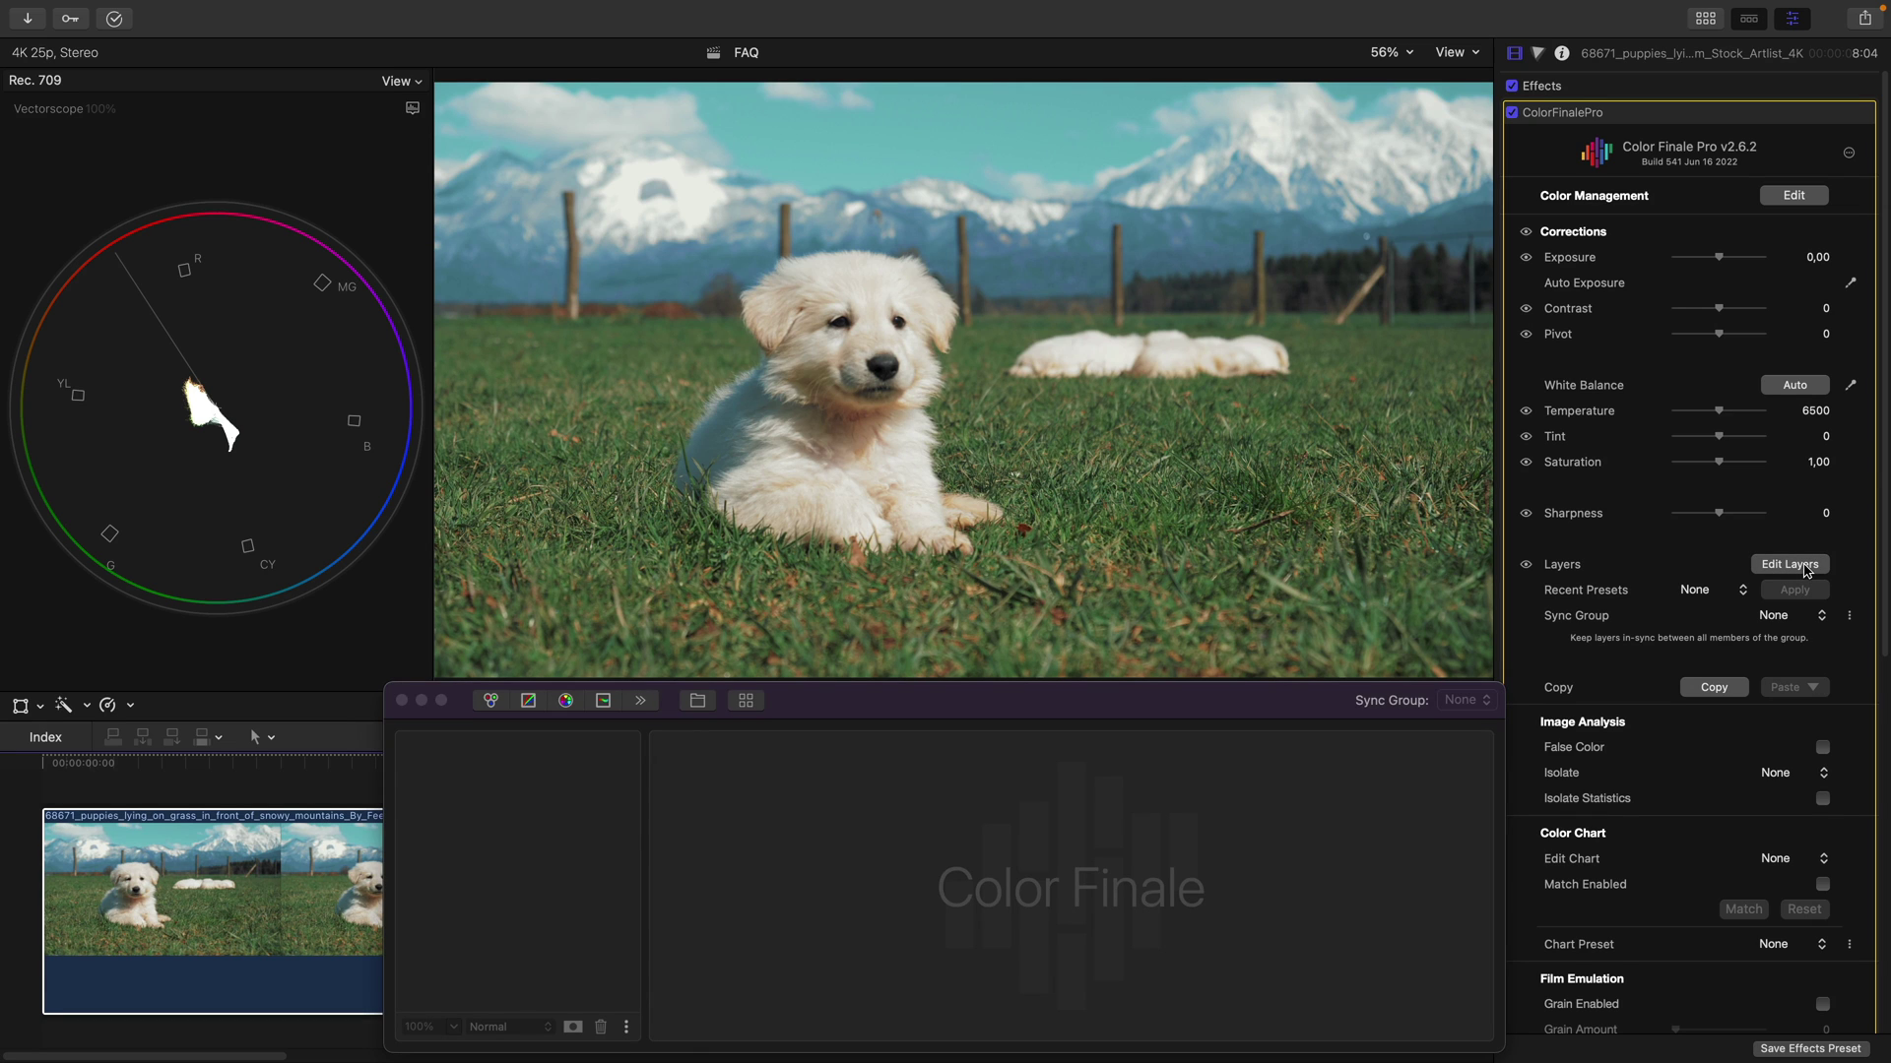
pyautogui.click(996, 725)
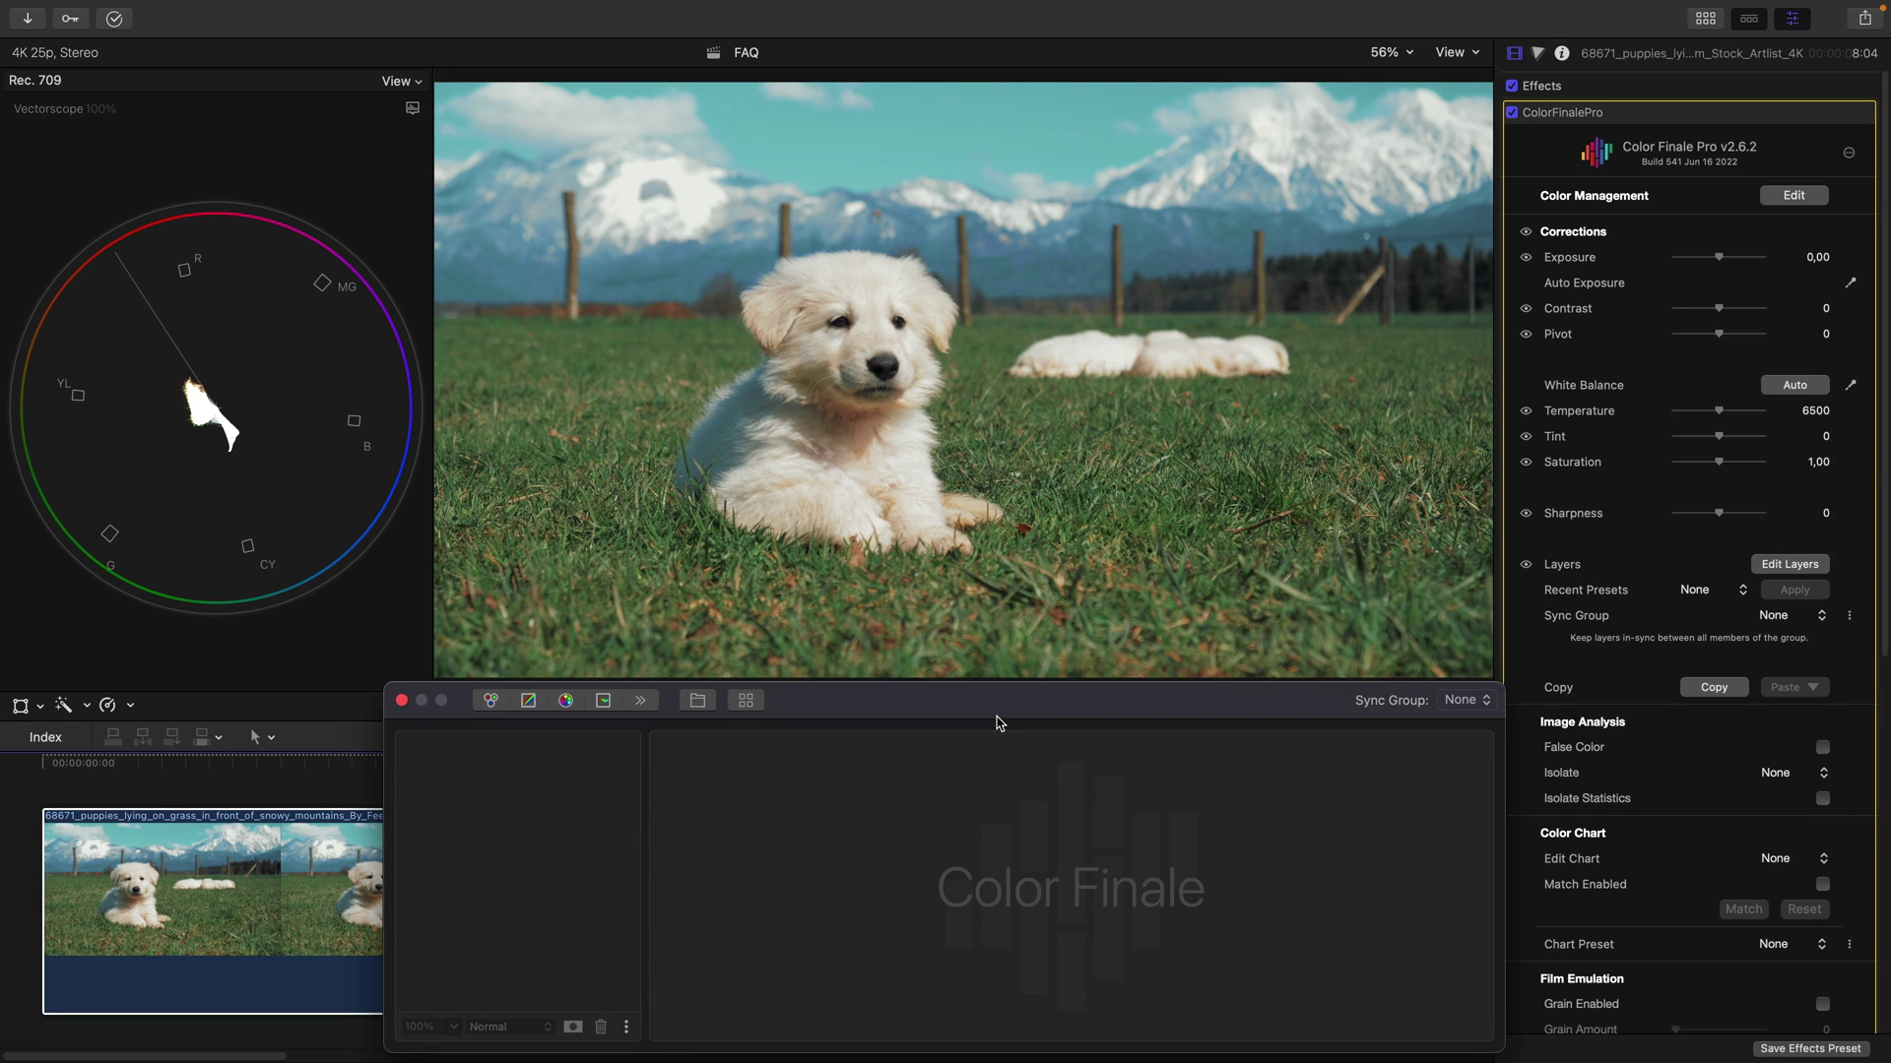
pyautogui.click(382, 615)
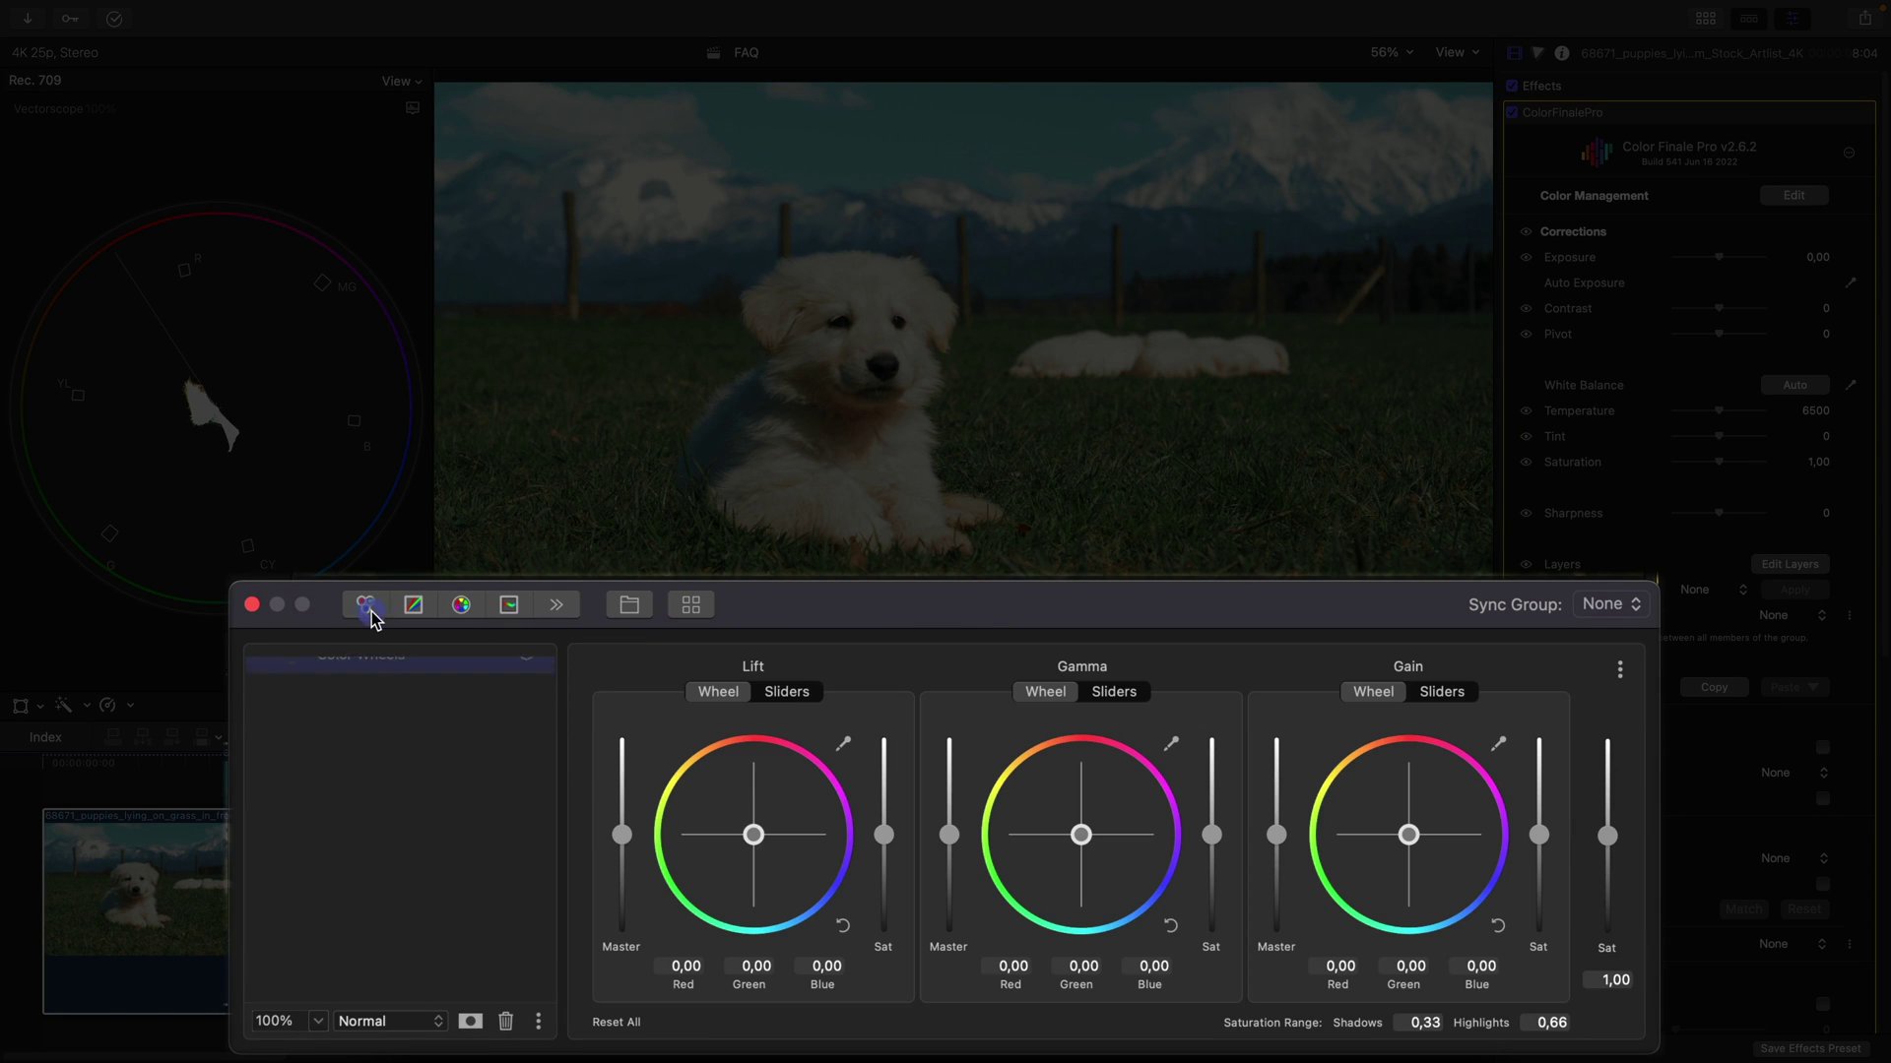
pyautogui.click(422, 610)
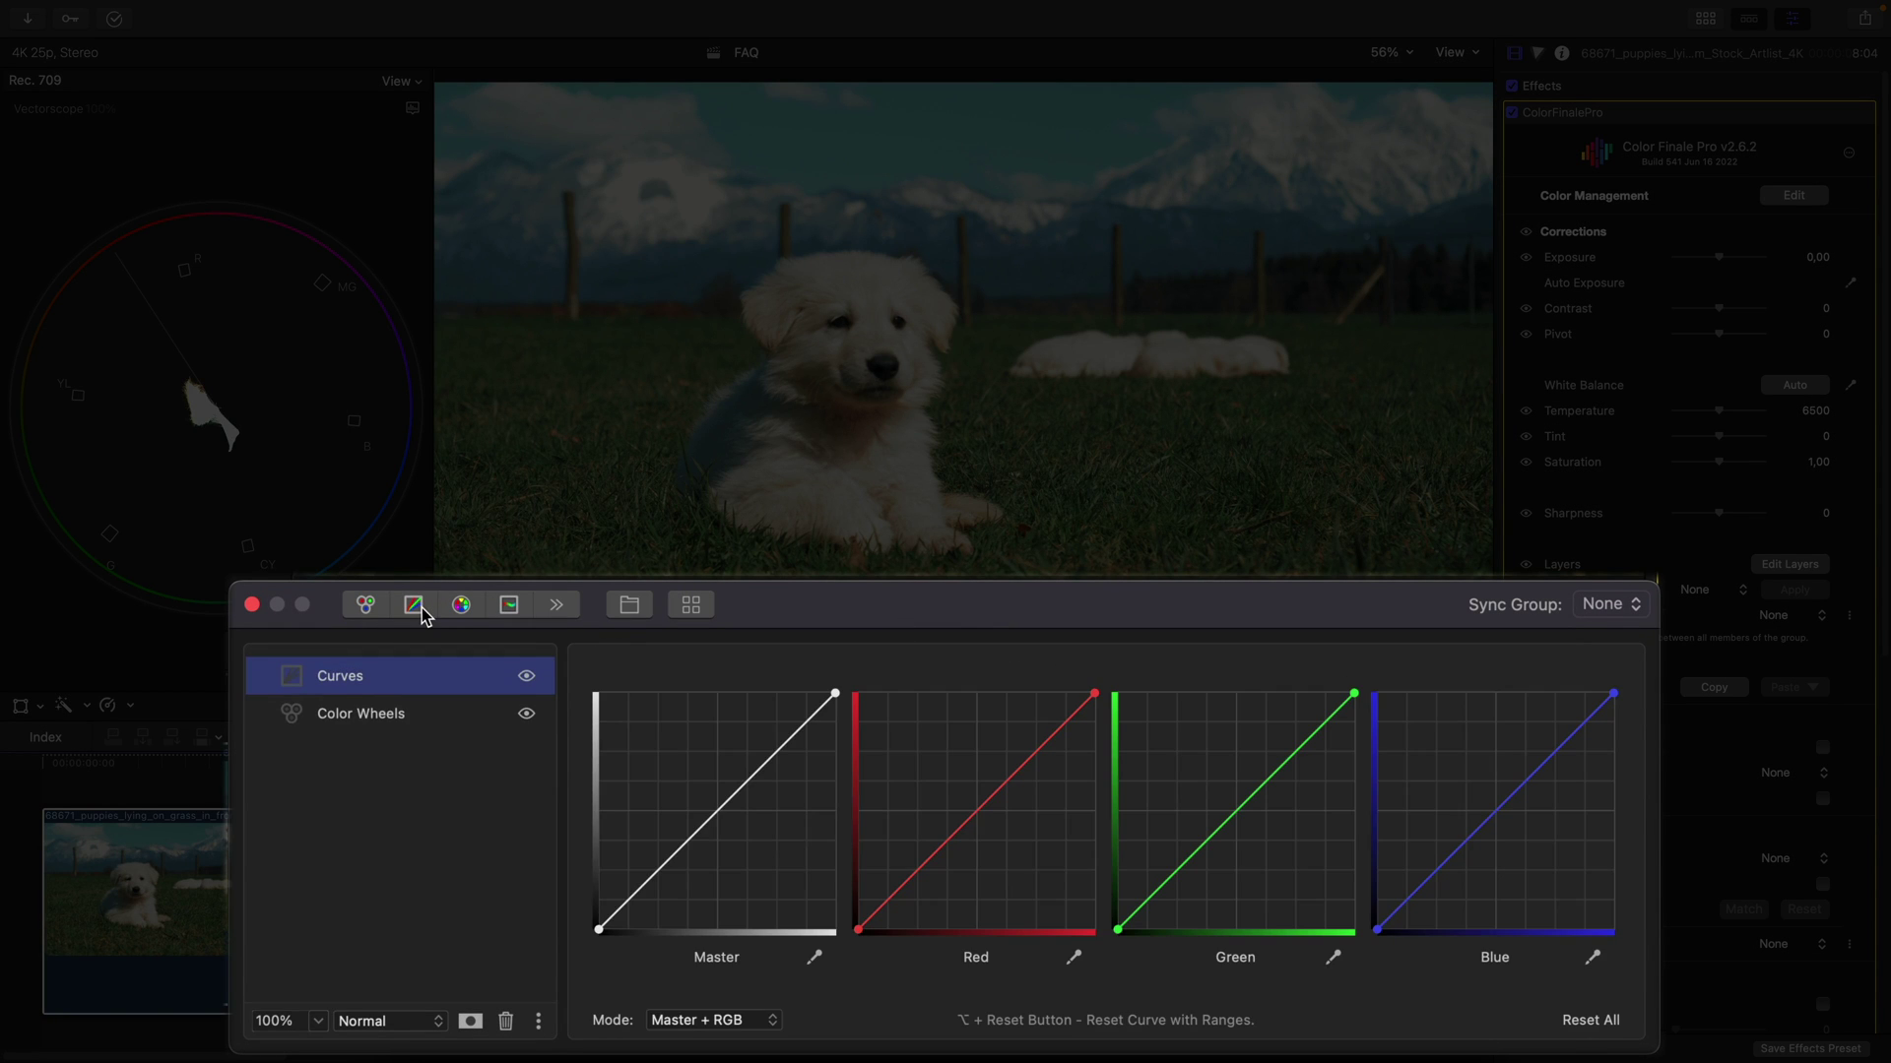
pyautogui.click(460, 608)
pyautogui.click(506, 607)
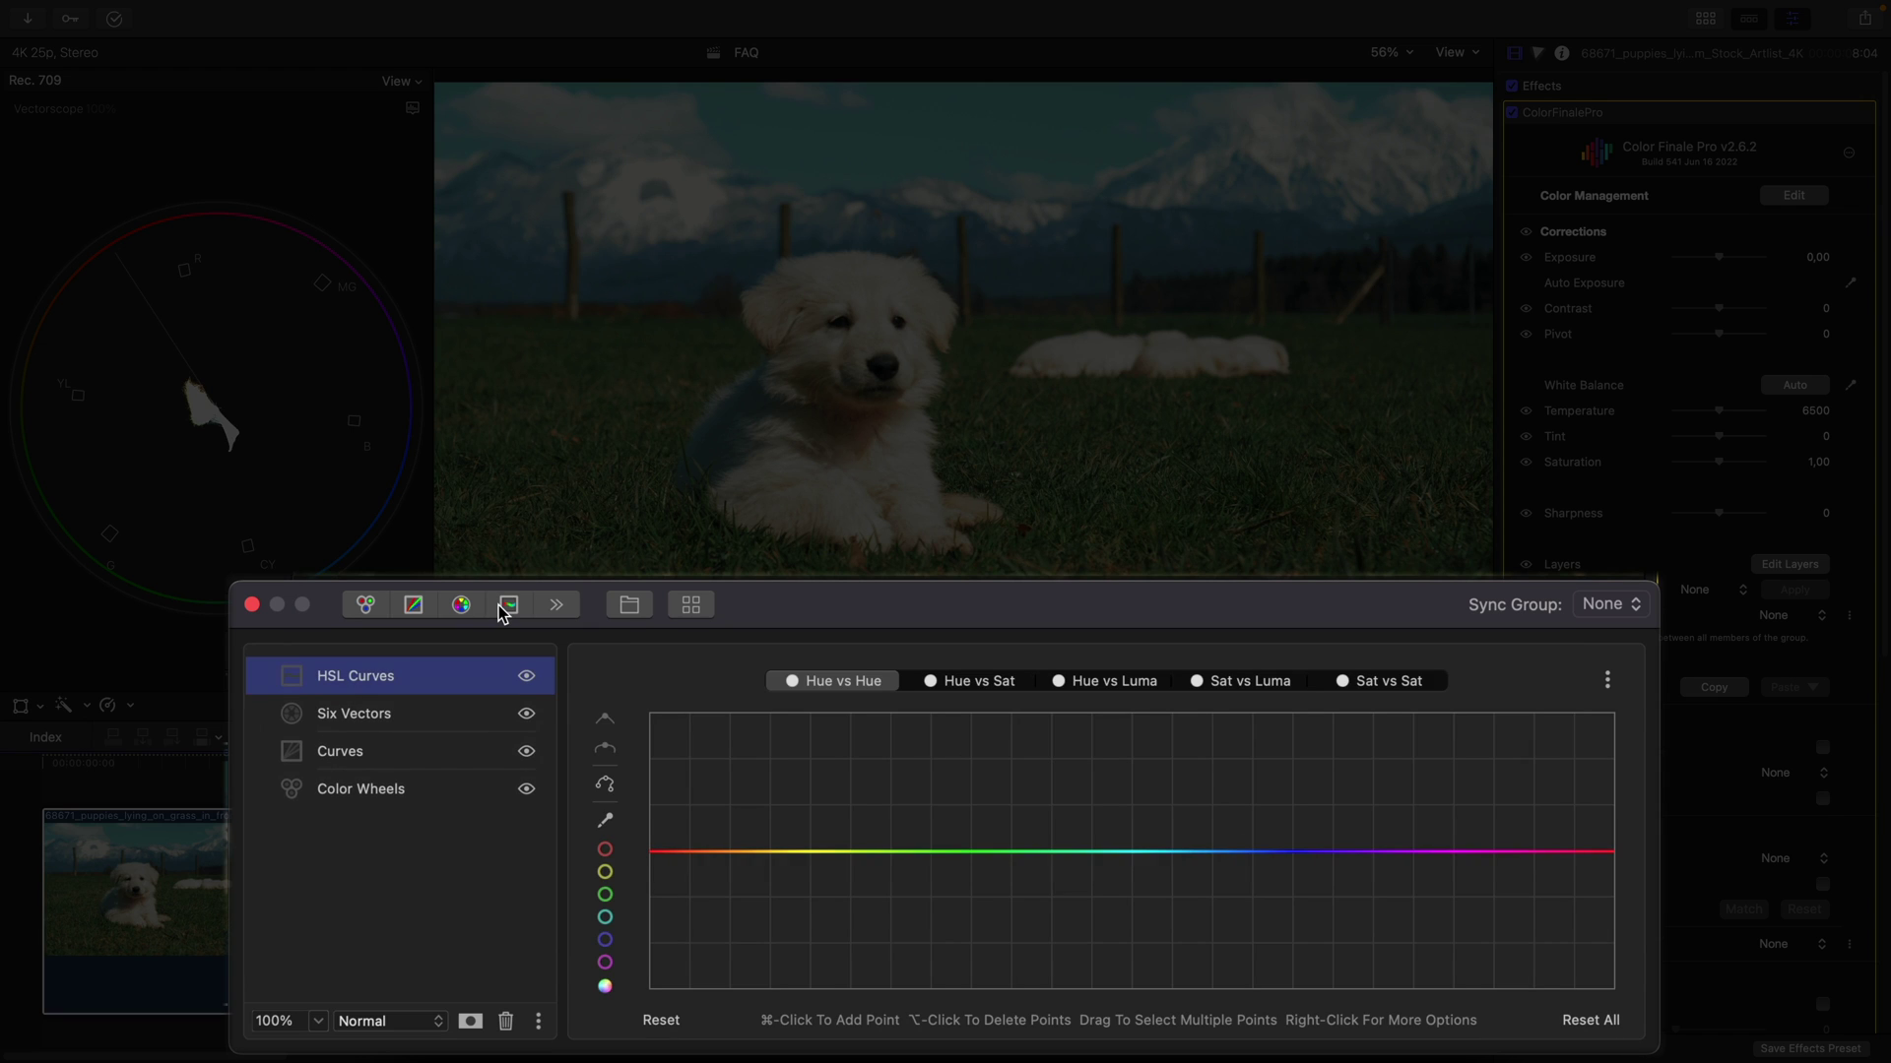
pyautogui.click(557, 606)
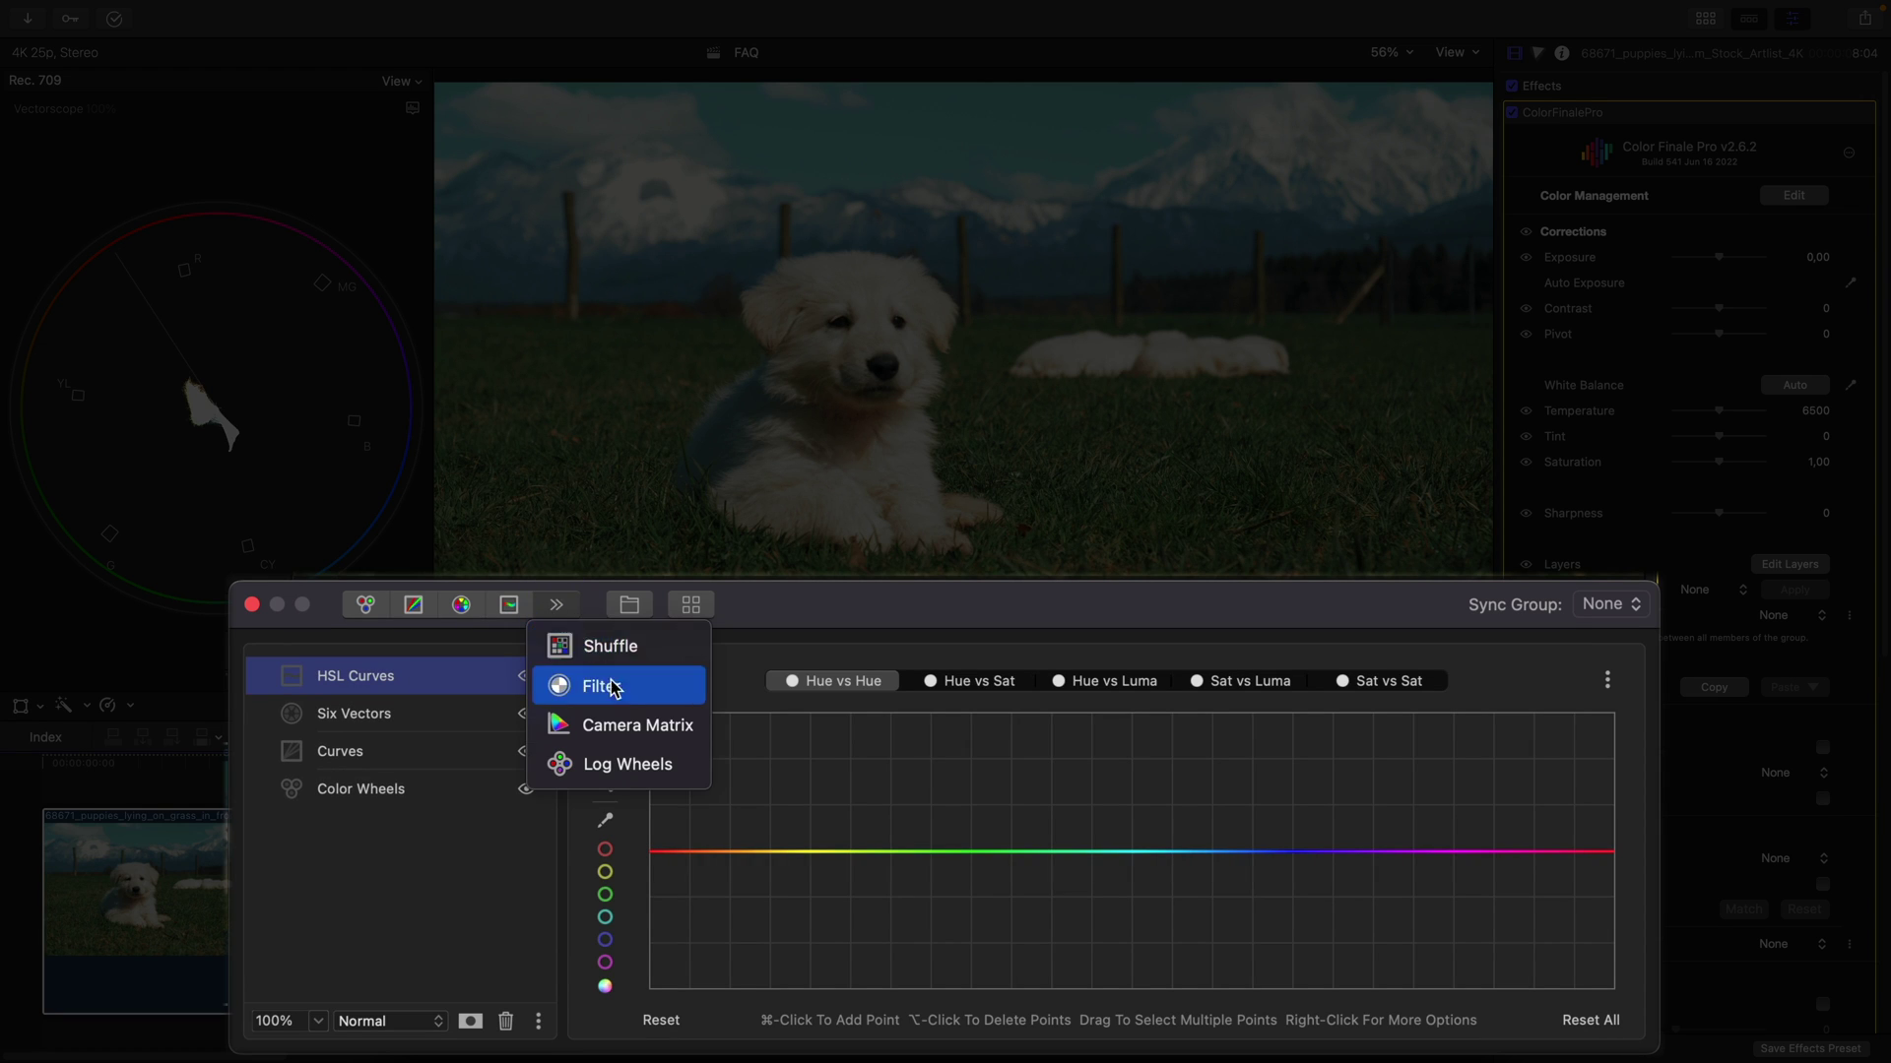
pyautogui.click(456, 655)
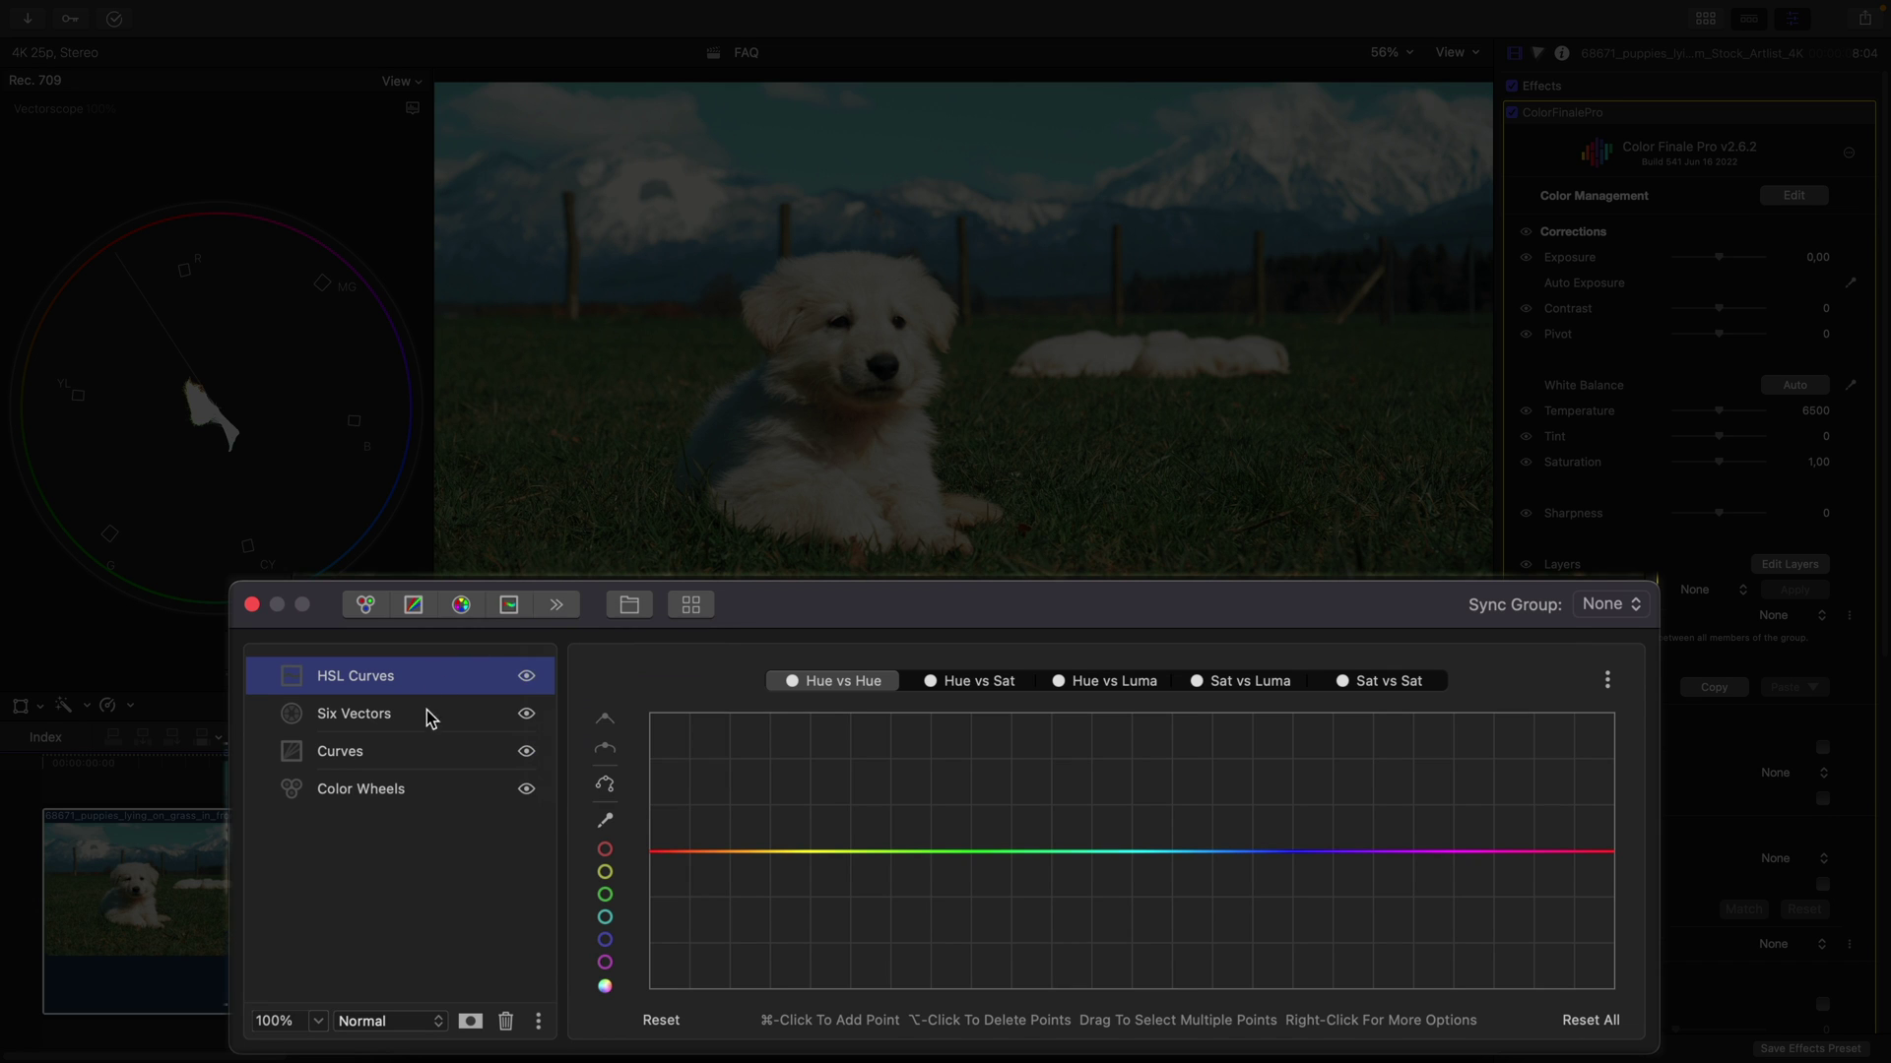
pyautogui.moveTo(448, 825); pyautogui.dragTo(494, 674)
# Group the four selected layers, then browse the built-in presets in the library.
pyautogui.click(629, 605)
pyautogui.click(747, 700)
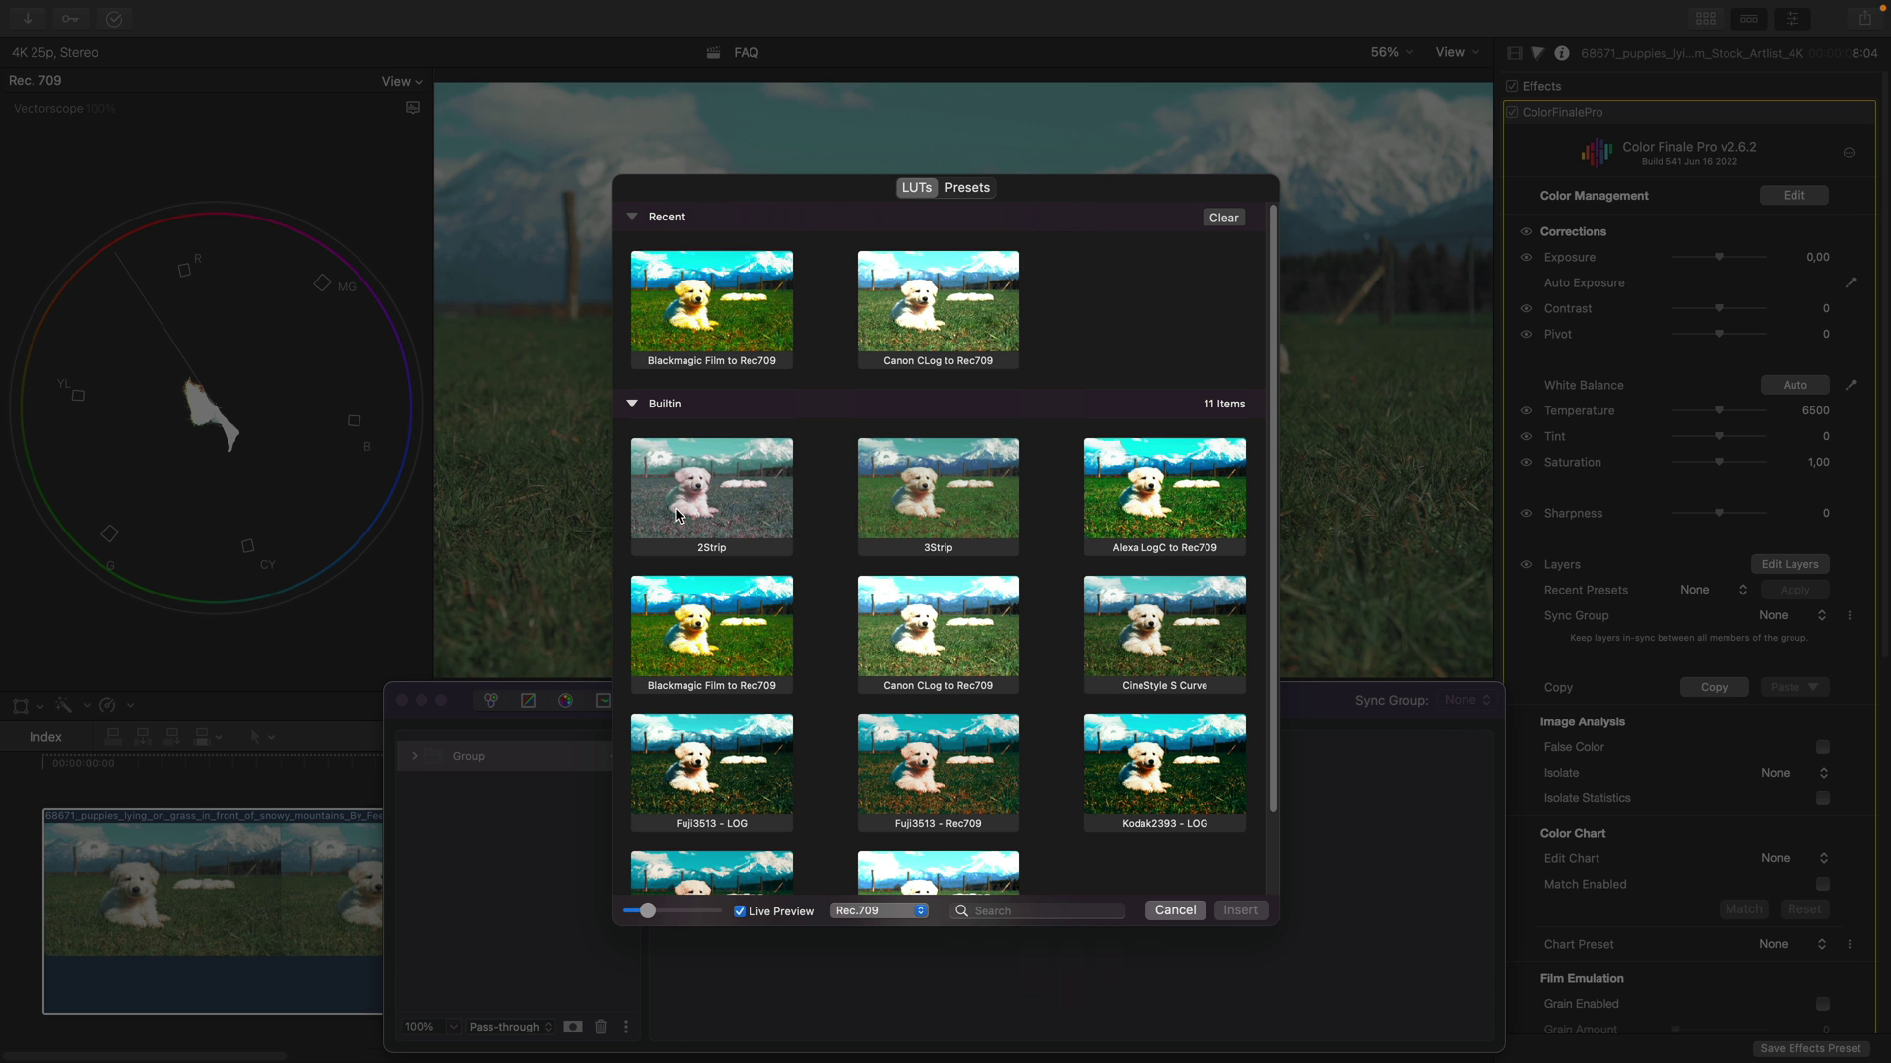
pyautogui.click(967, 188)
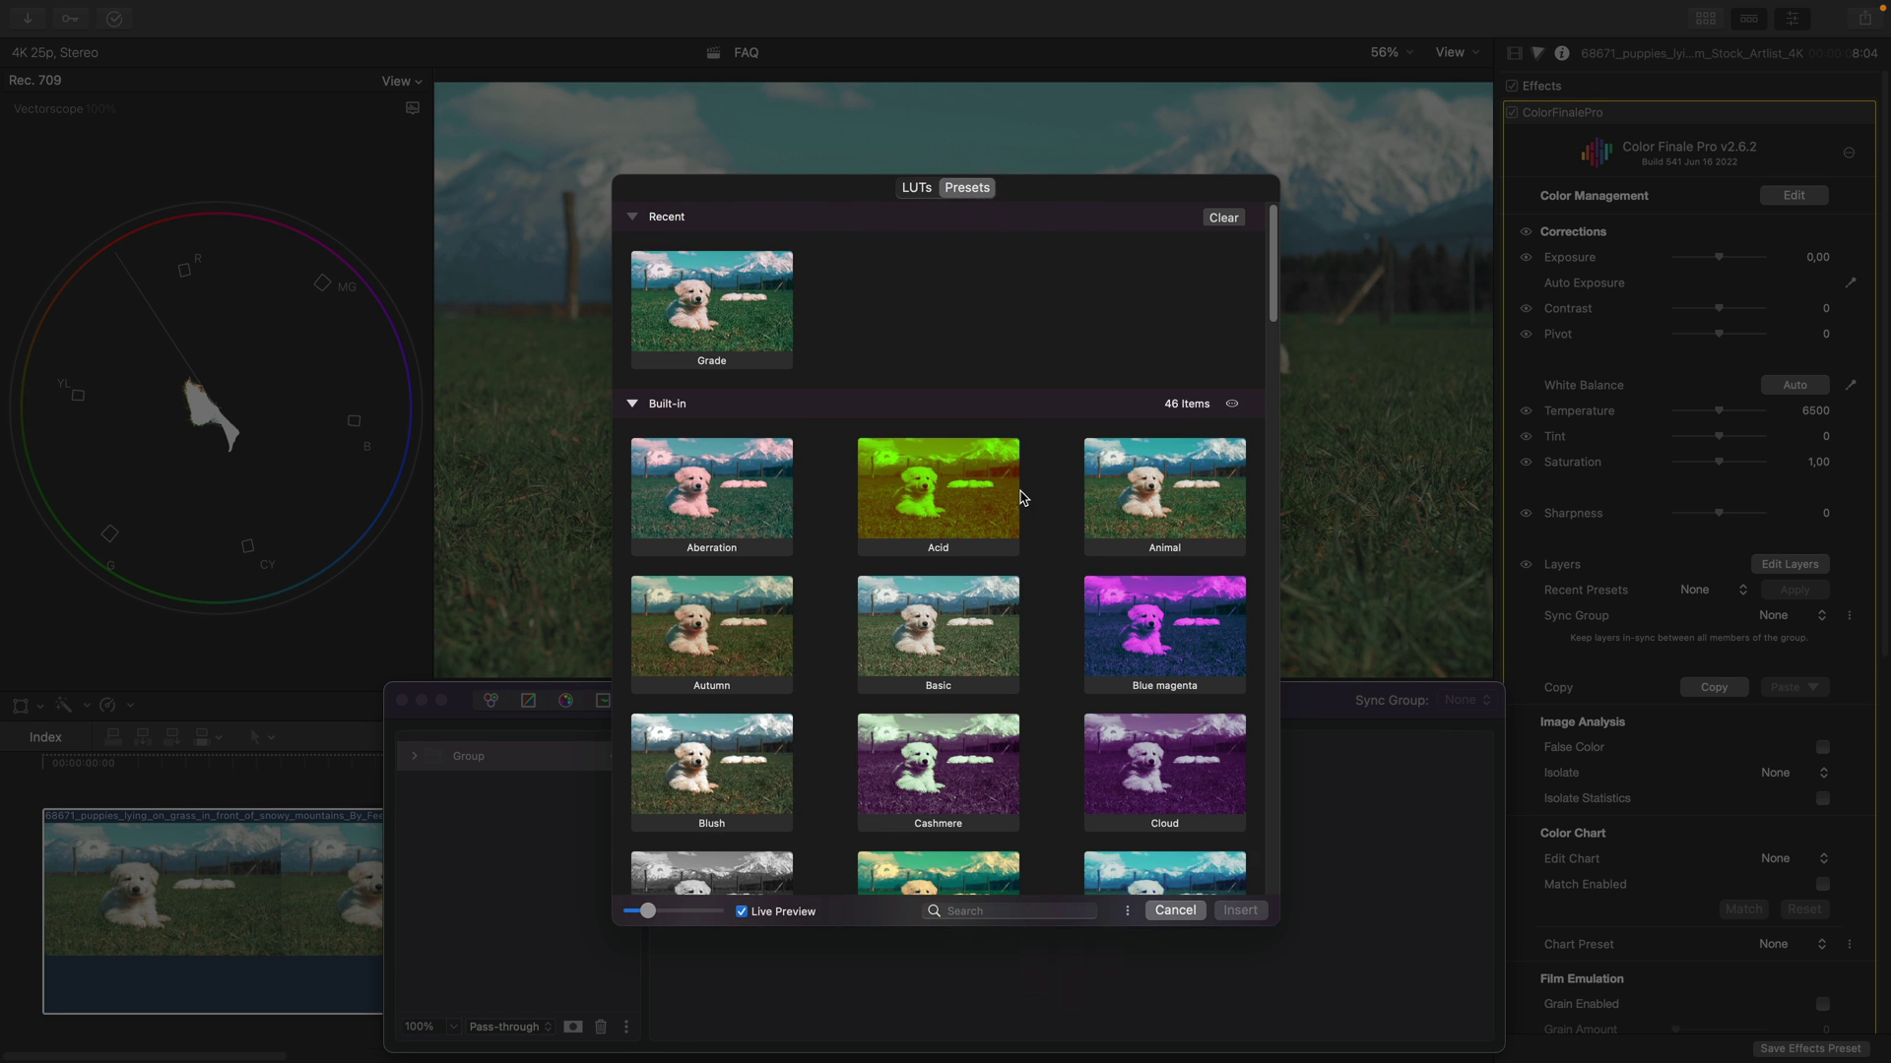
pyautogui.scroll(-4, 1027, 544)
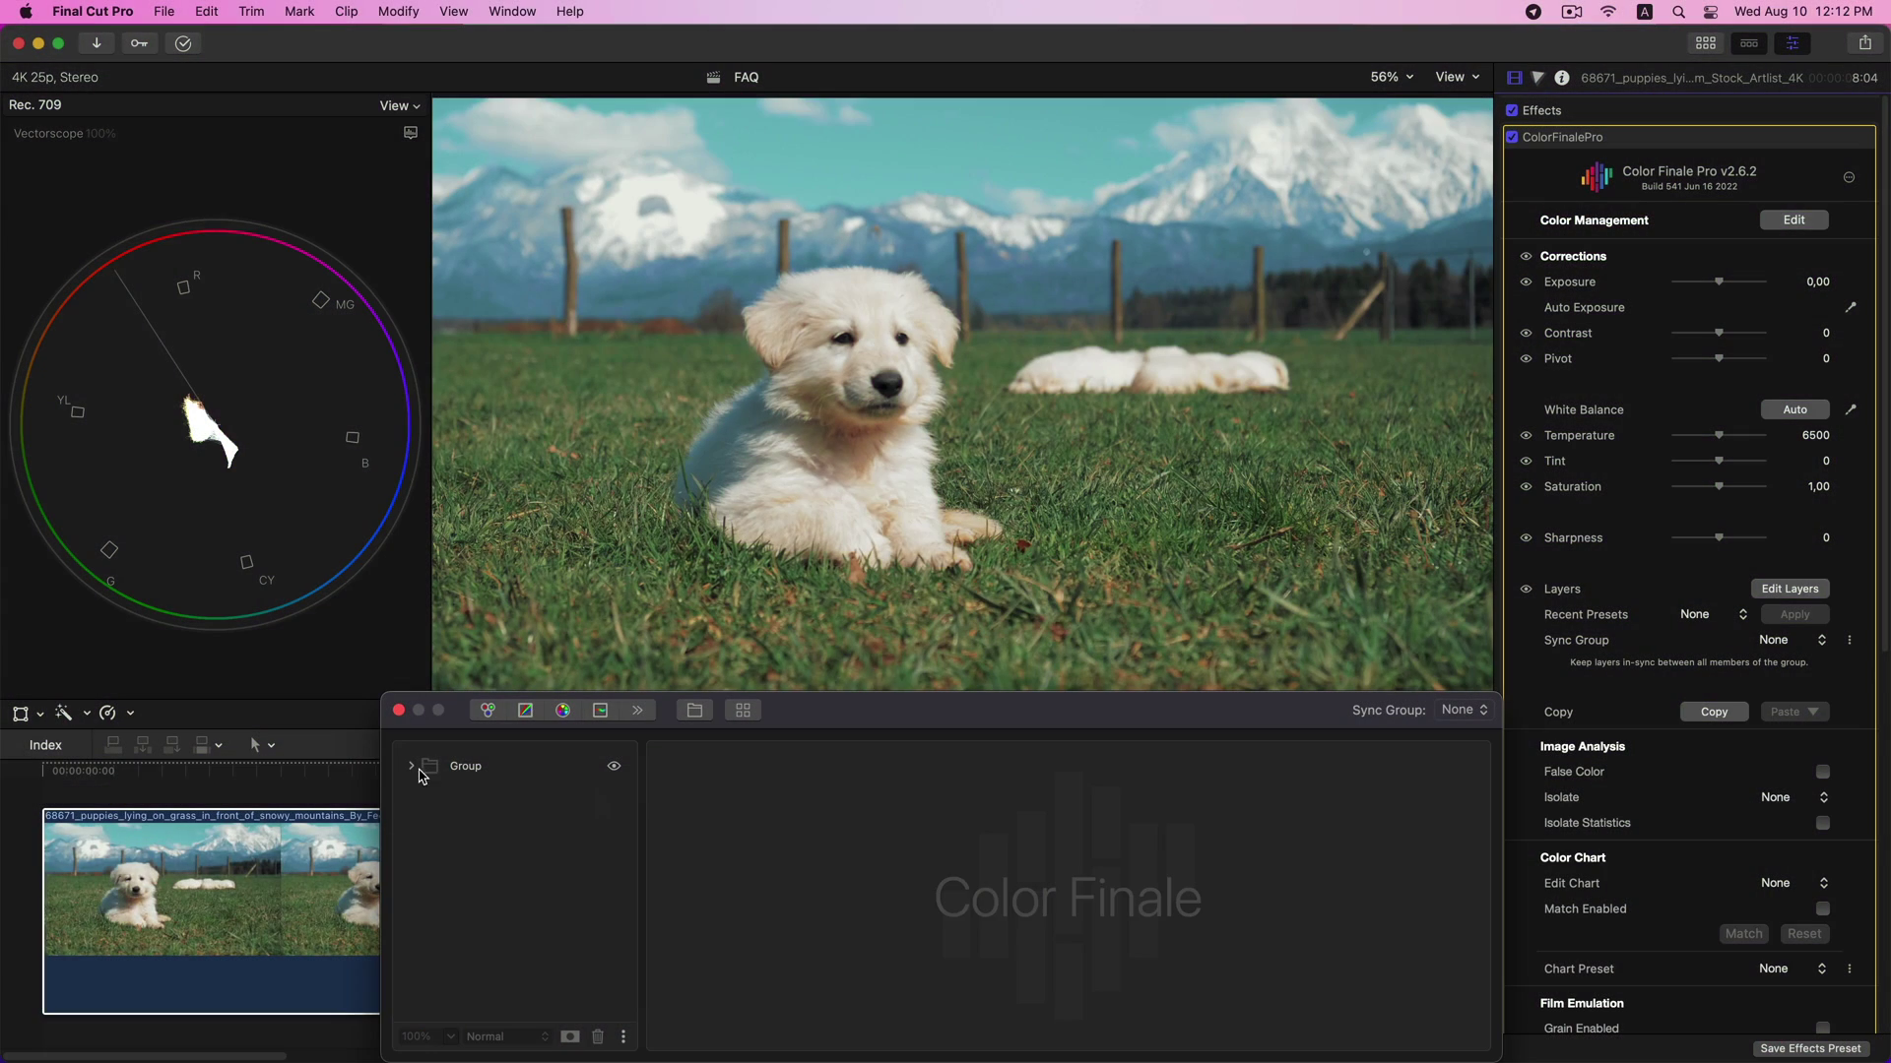
# In Color Wheels, shift shadows toward cyan, warm the highlights, and nudge midtones slightly blue.
pyautogui.click(412, 767)
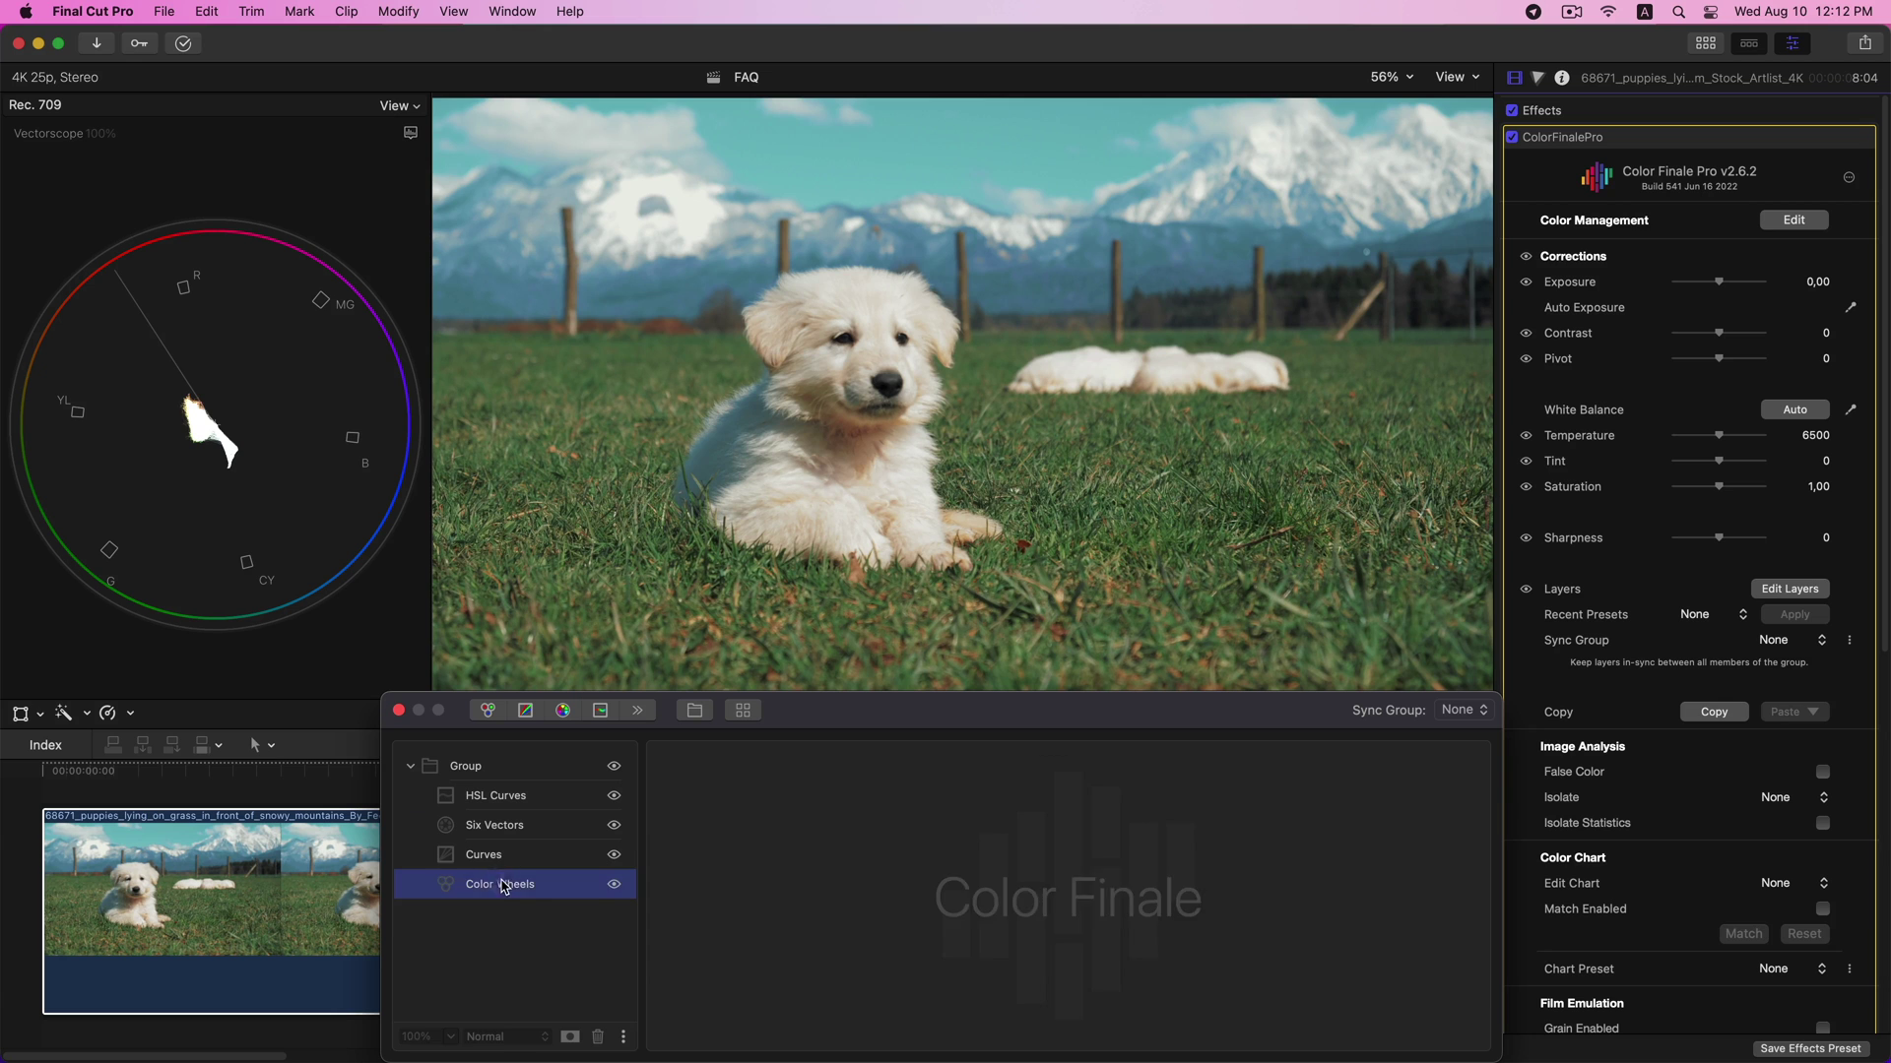
pyautogui.click(497, 881)
pyautogui.moveTo(792, 891); pyautogui.dragTo(792, 906)
pyautogui.moveTo(1278, 893); pyautogui.dragTo(1295, 828)
pyautogui.moveTo(1059, 904); pyautogui.dragTo(1081, 937)
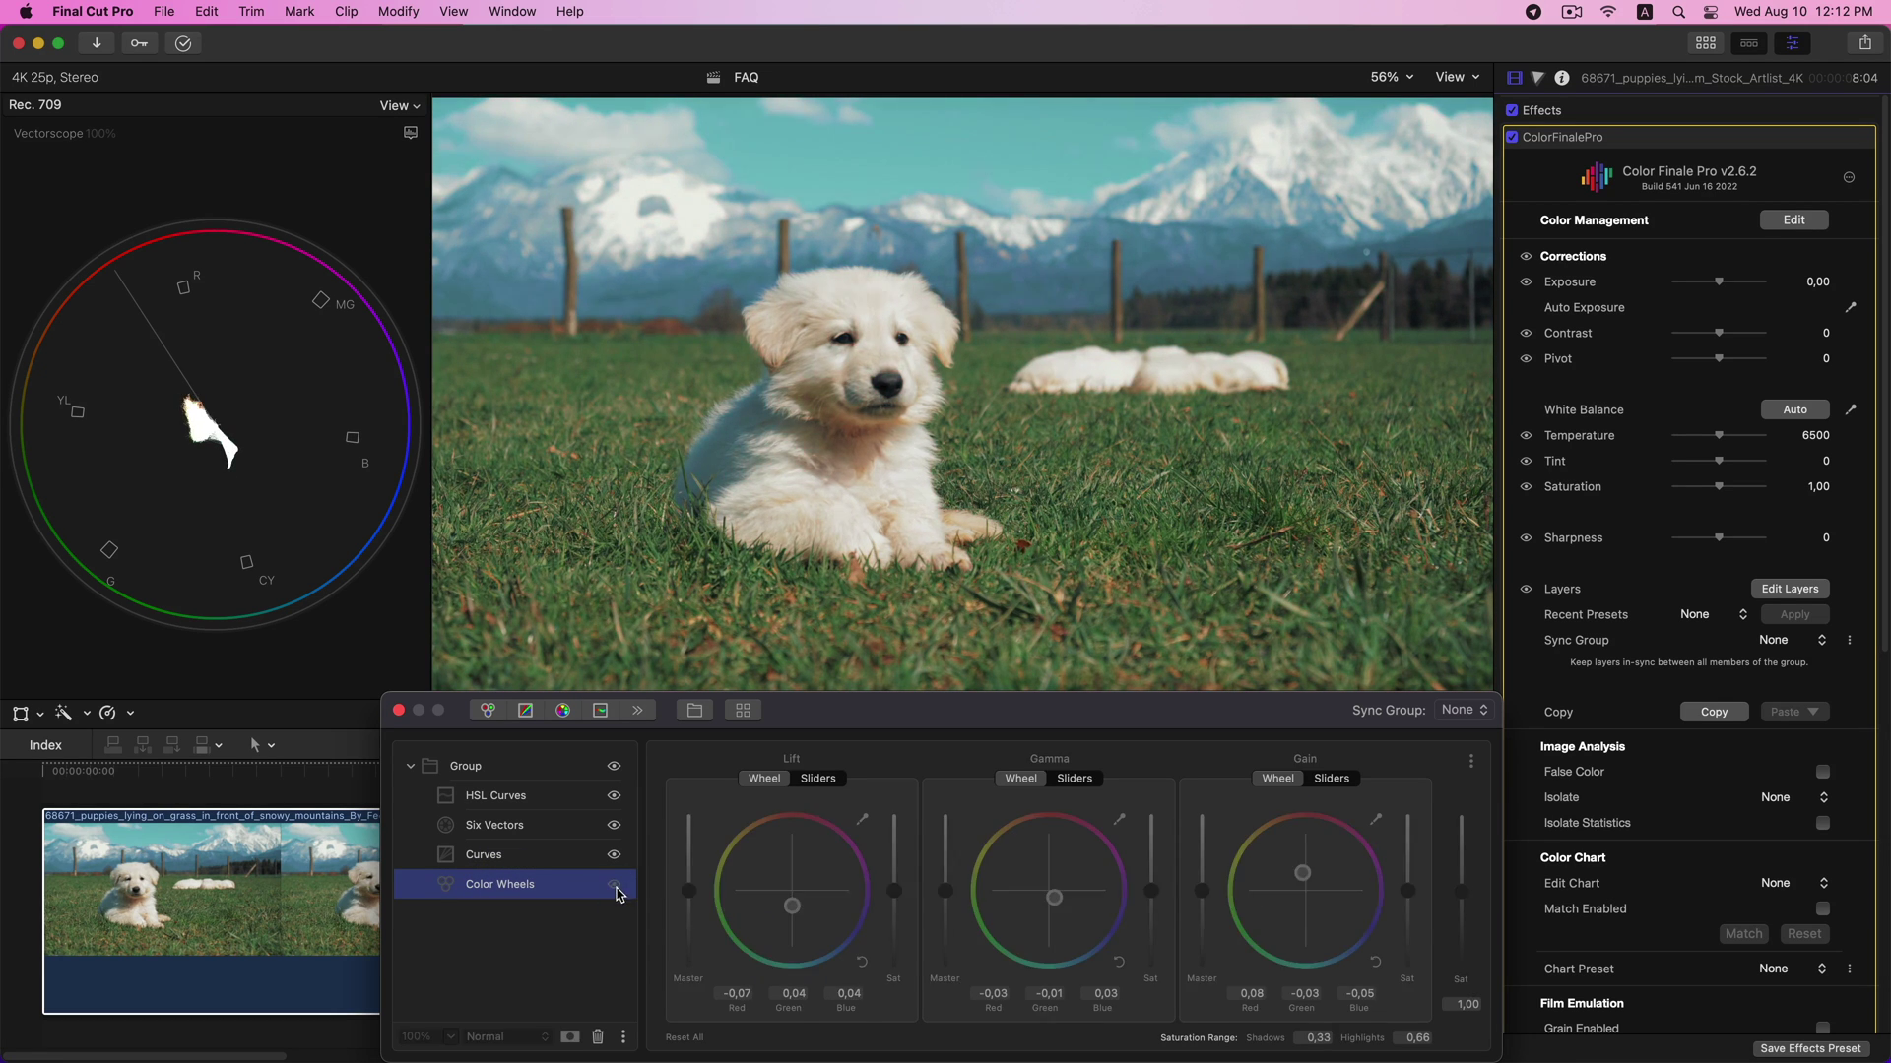
# Save the Color Wheels grade as a preset named 'puppy' and open the preset library.
pyautogui.click(624, 1038)
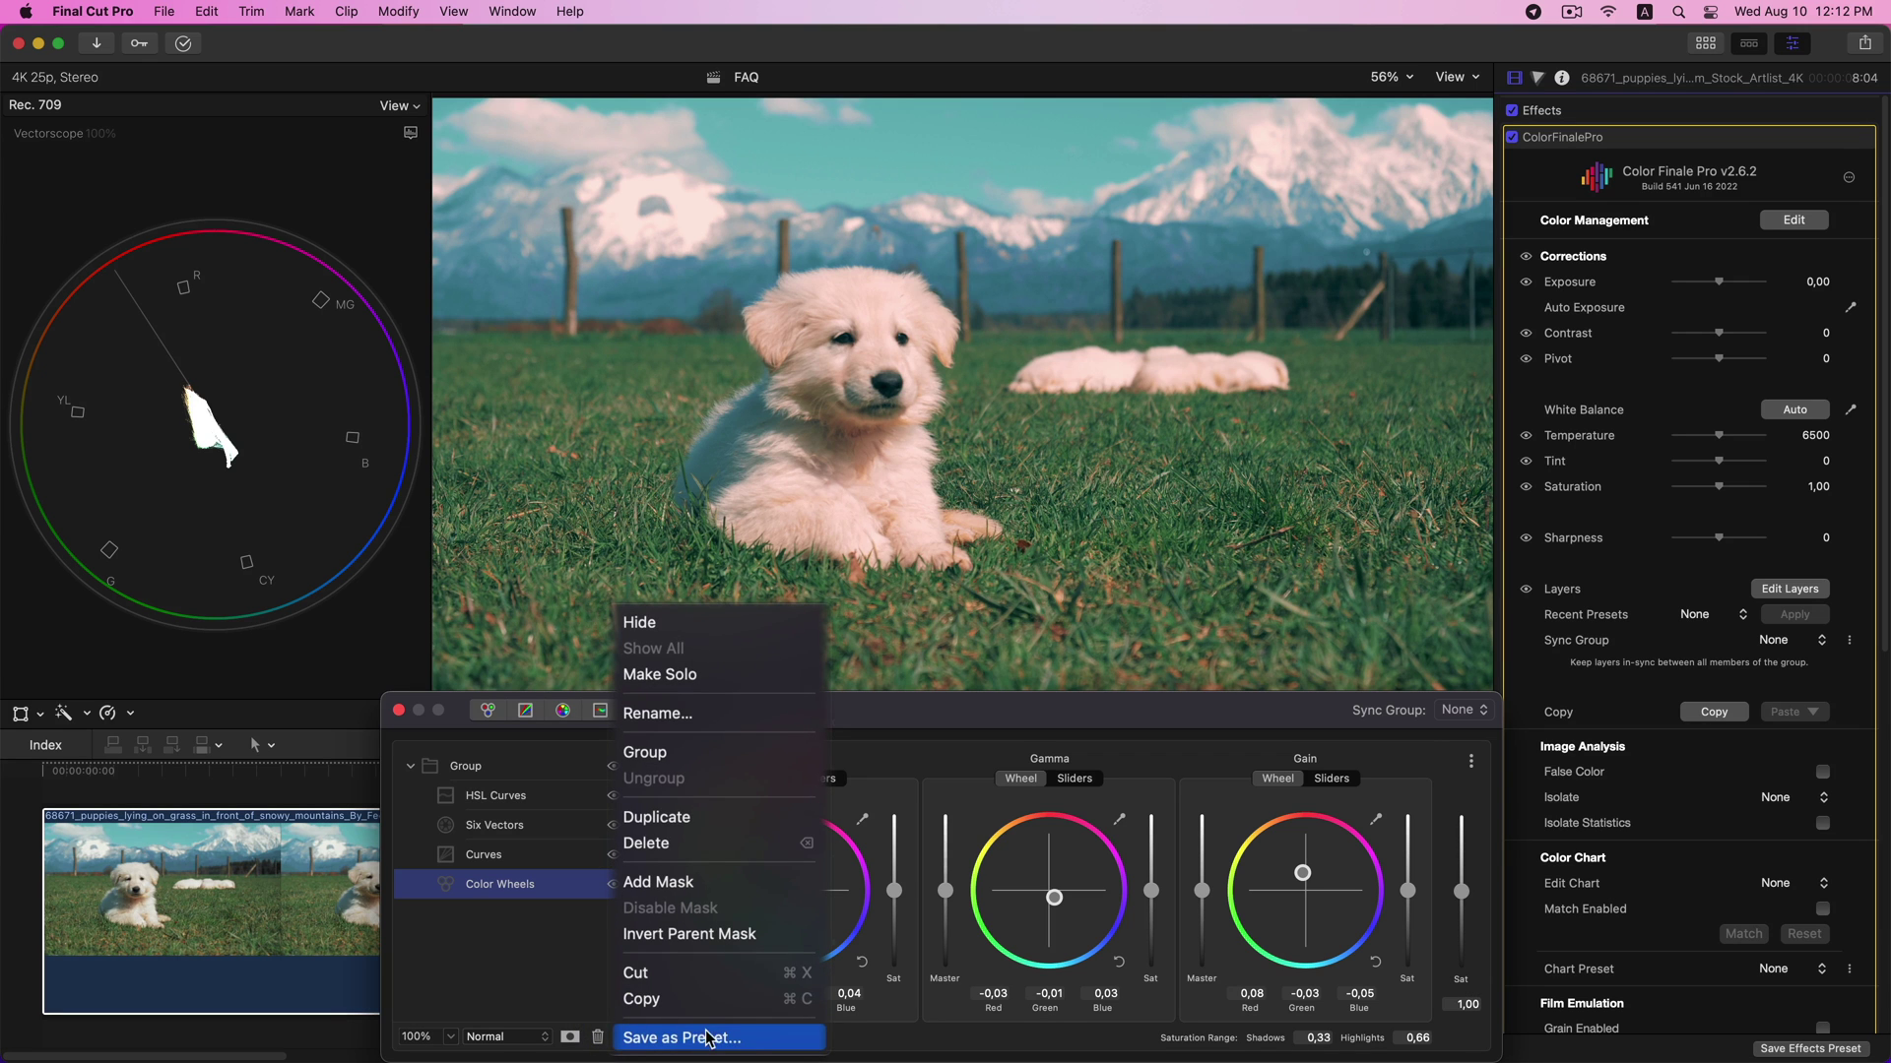
pyautogui.click(745, 1037)
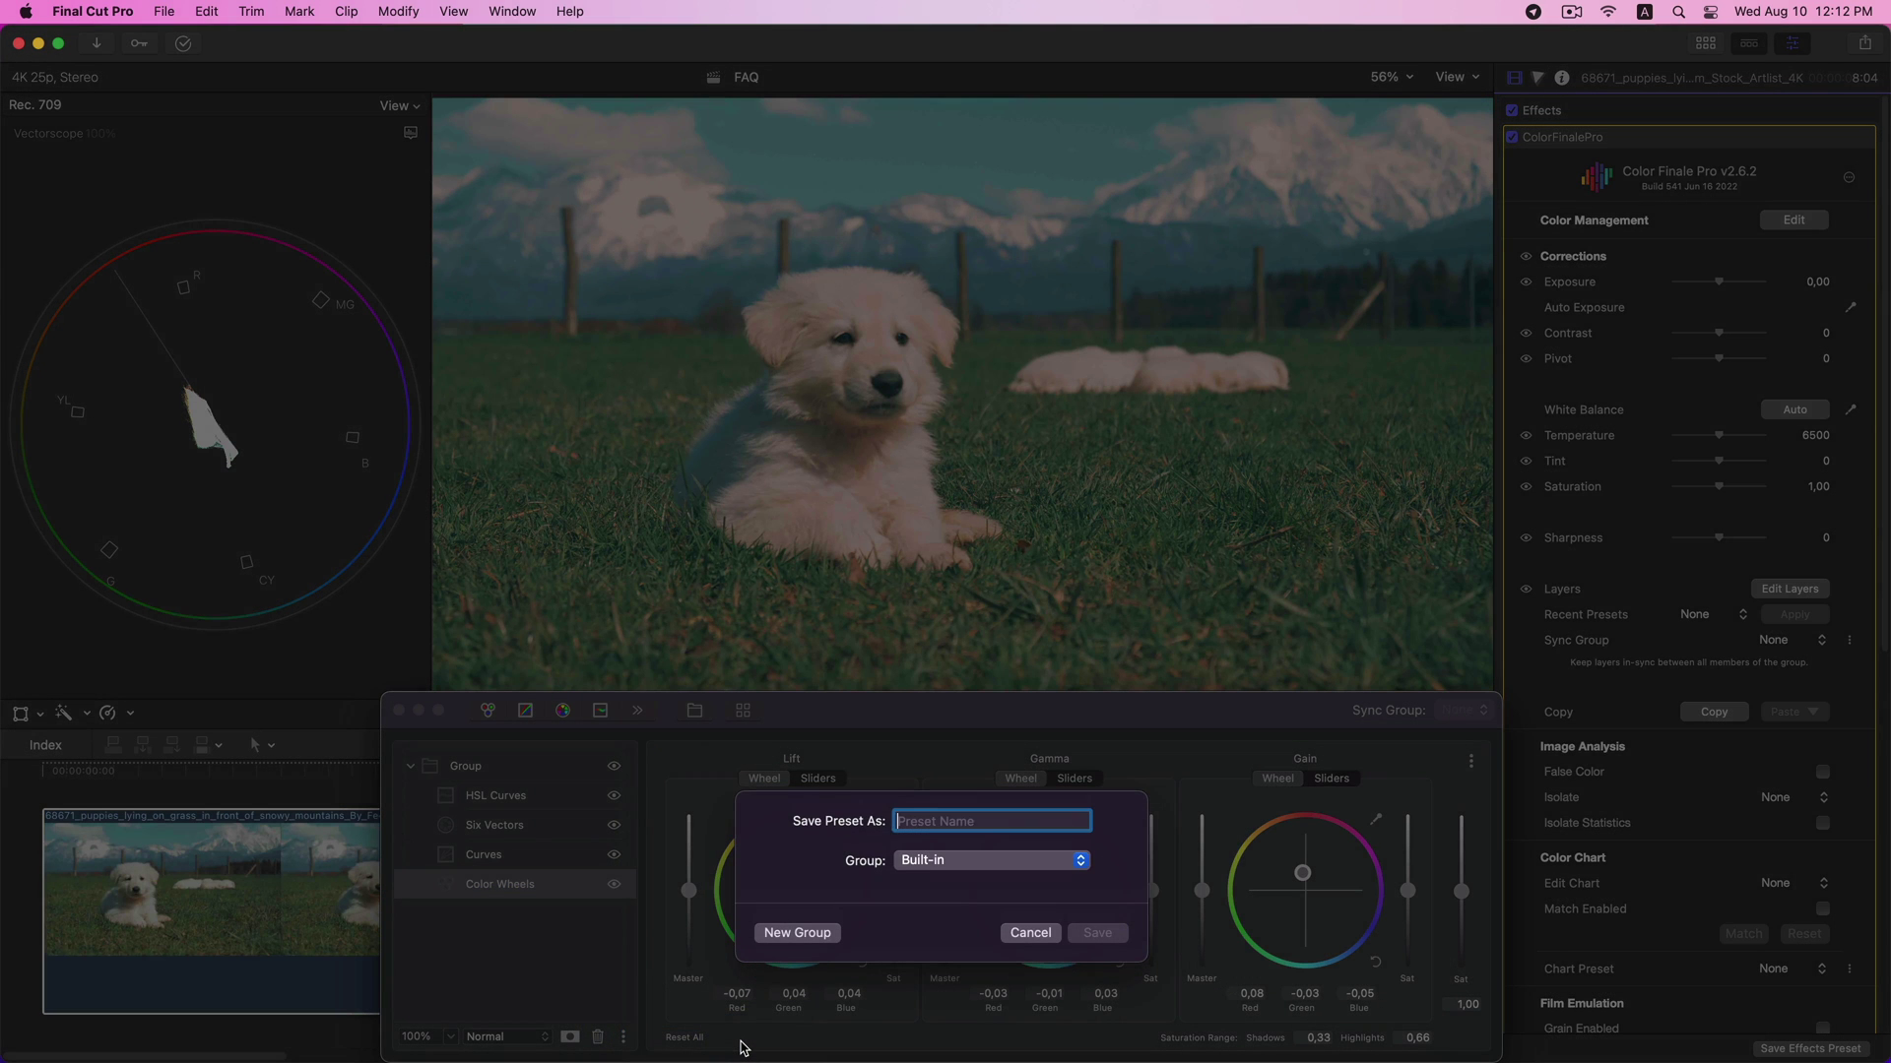
pyautogui.write('puppy')
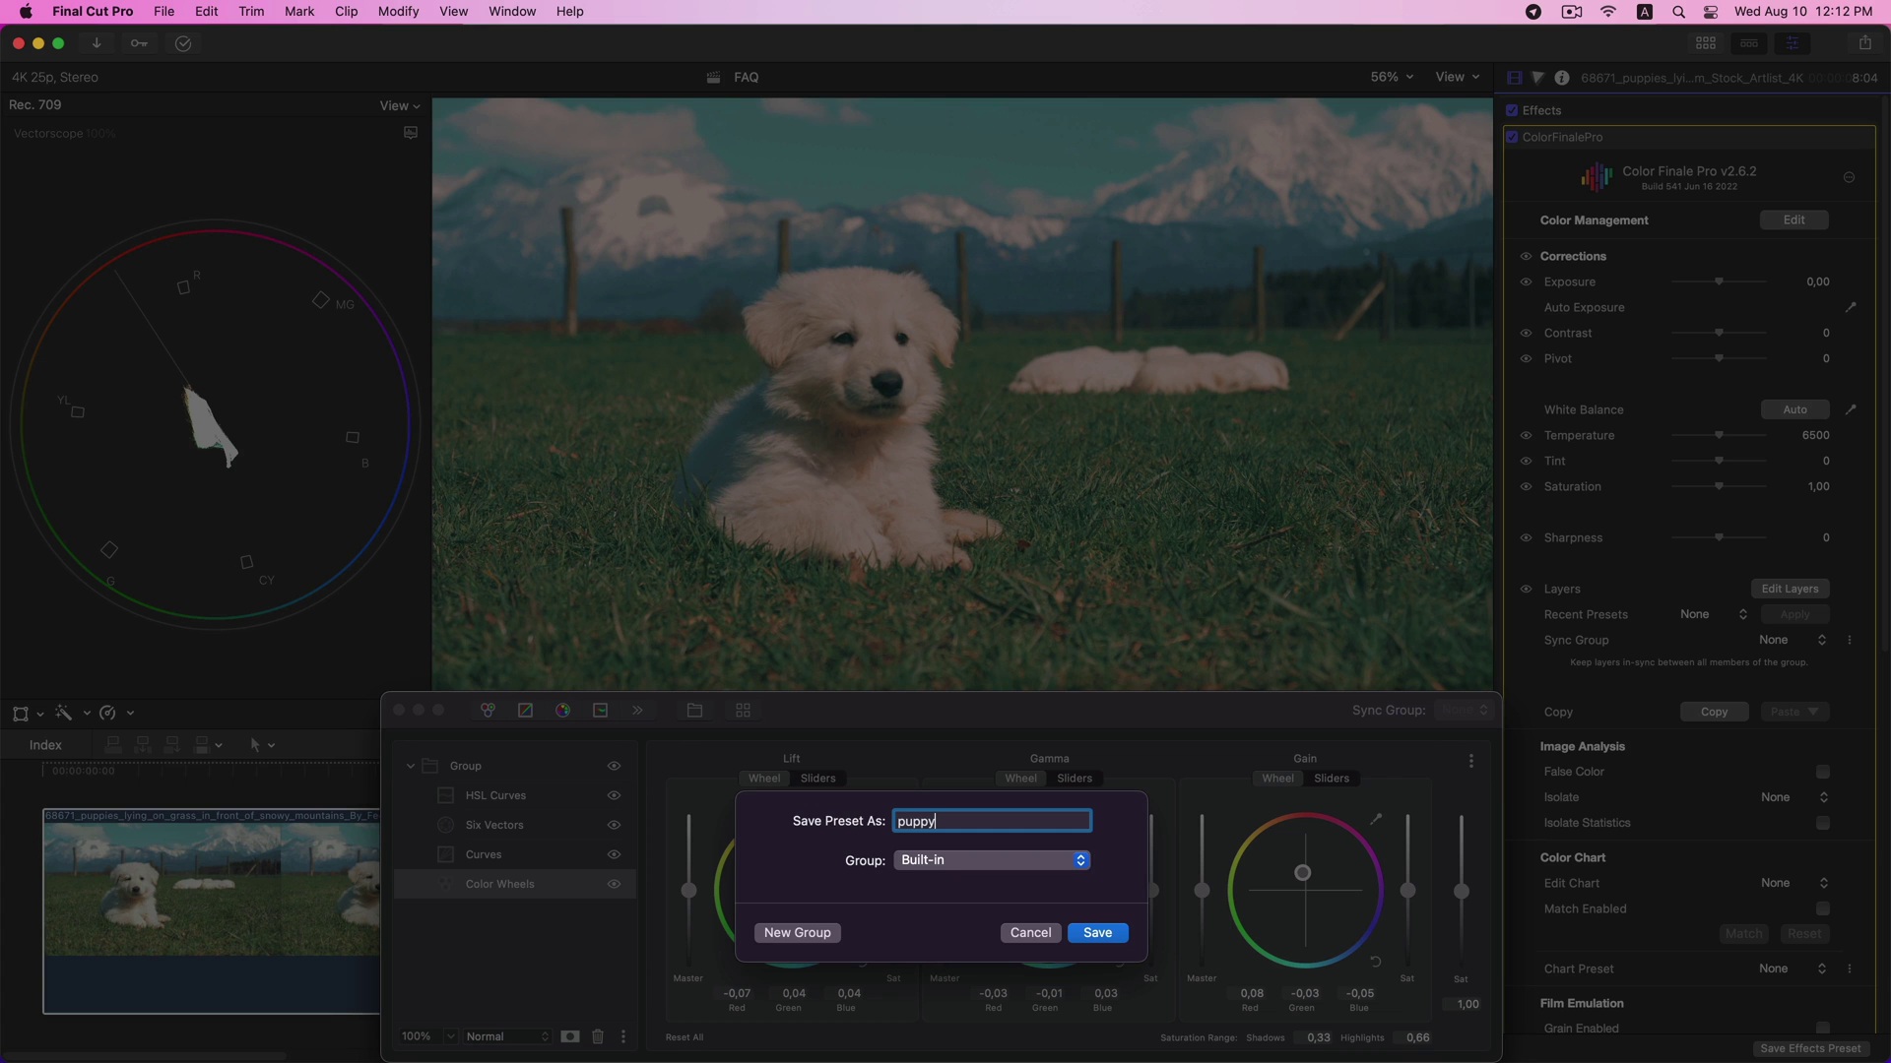
pyautogui.press('Return')
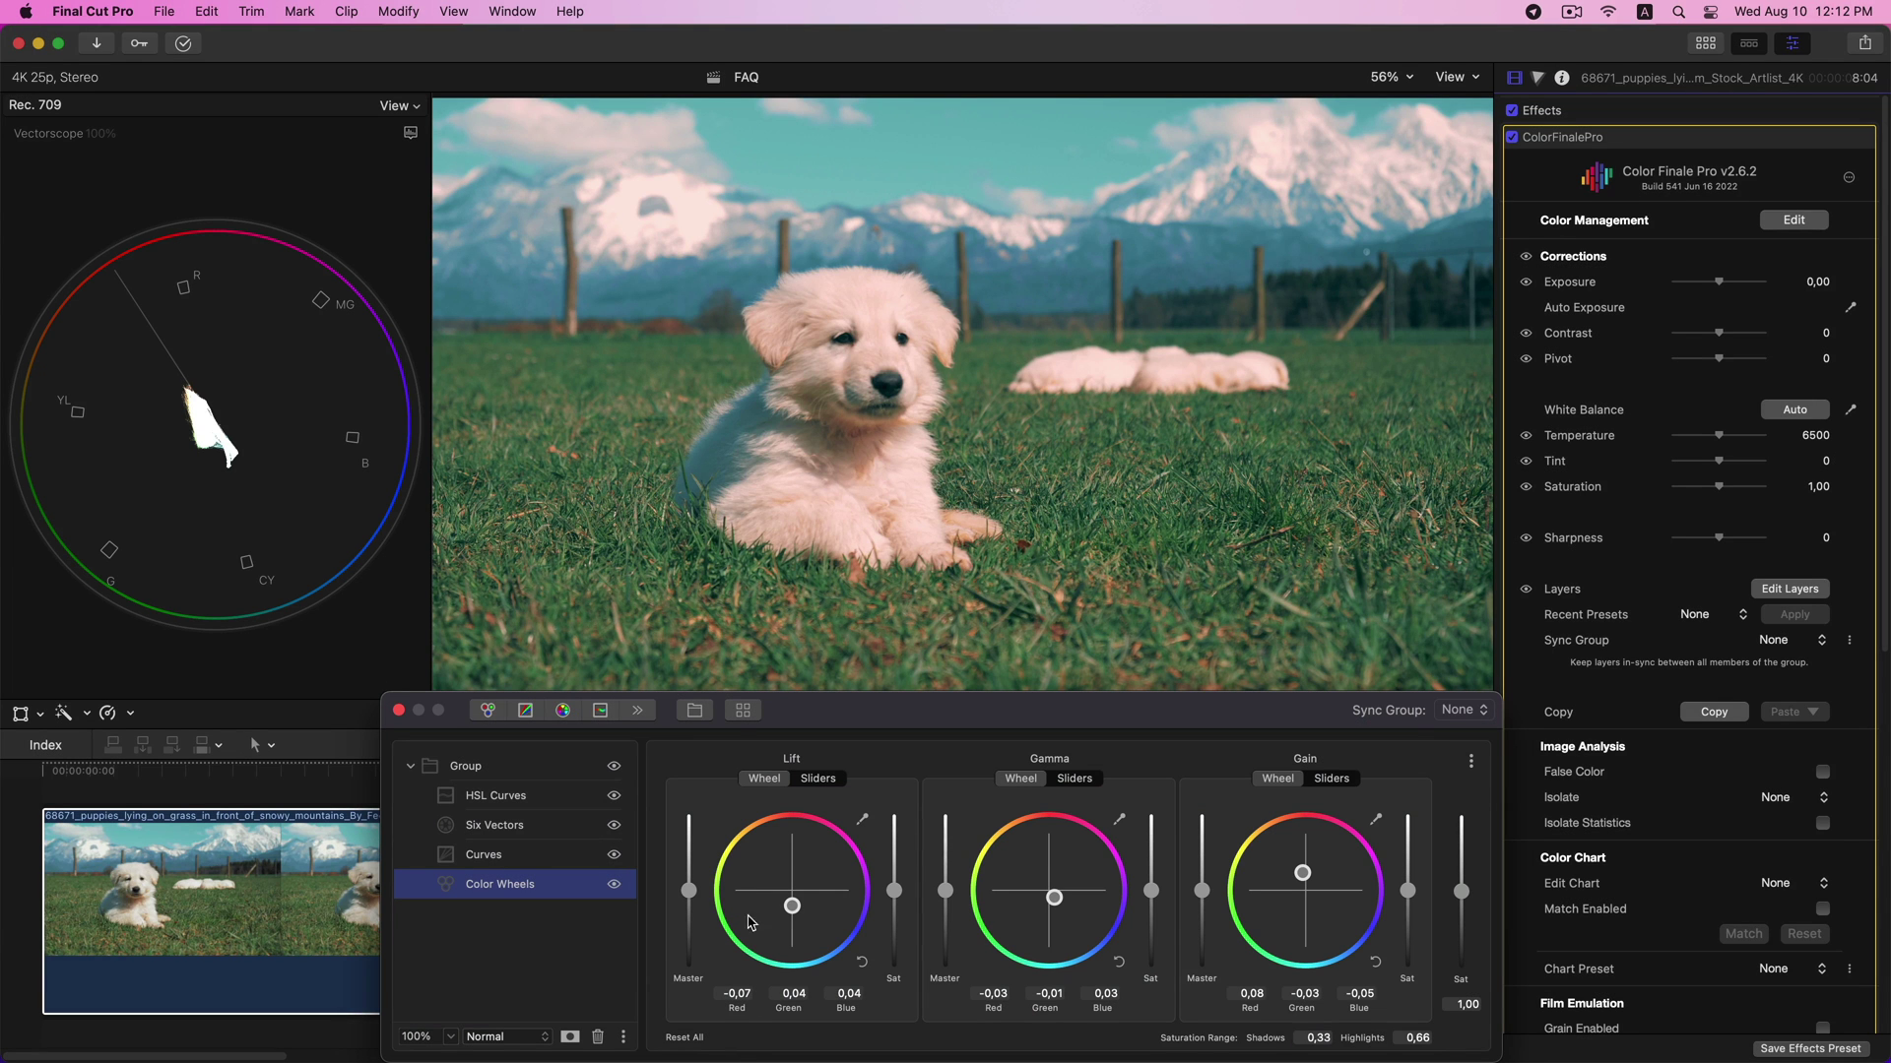
pyautogui.click(738, 716)
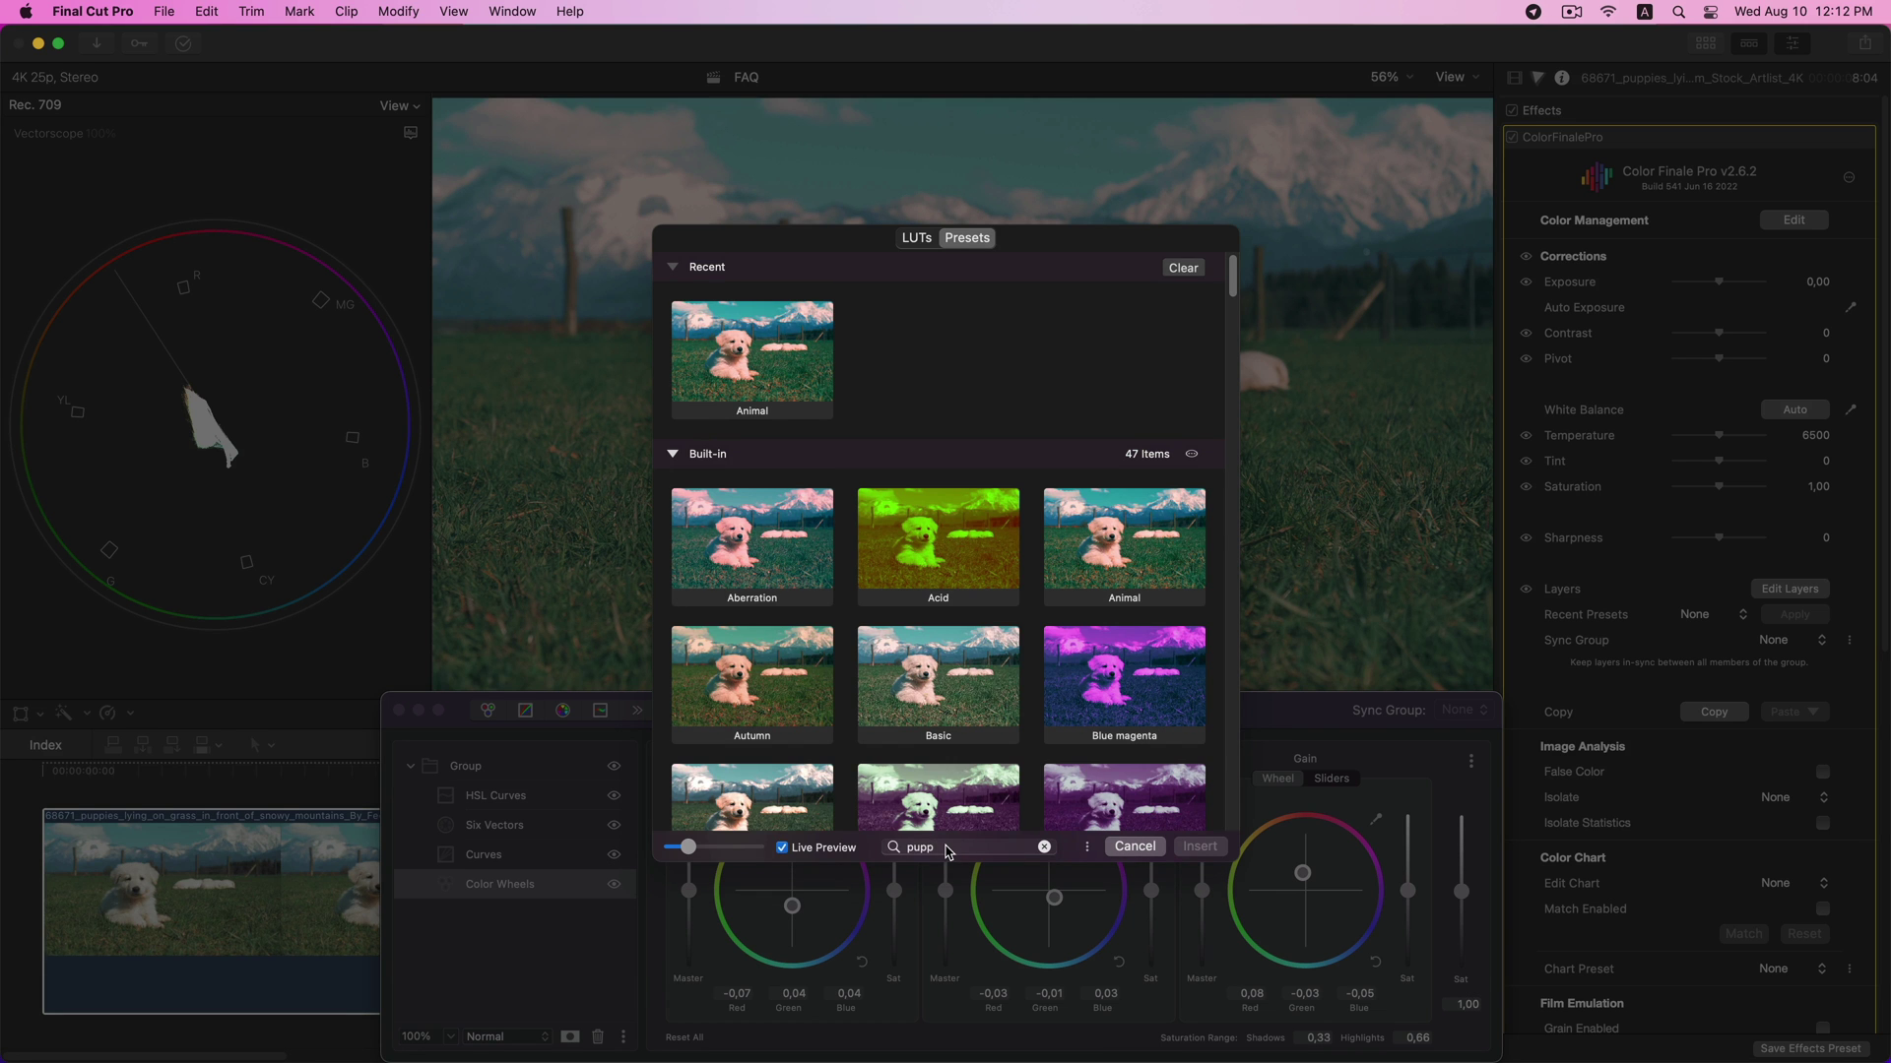
# Select the puppy preset, then check for updates to confirm Color Finale 2.6.2 is current.
pyautogui.click(823, 377)
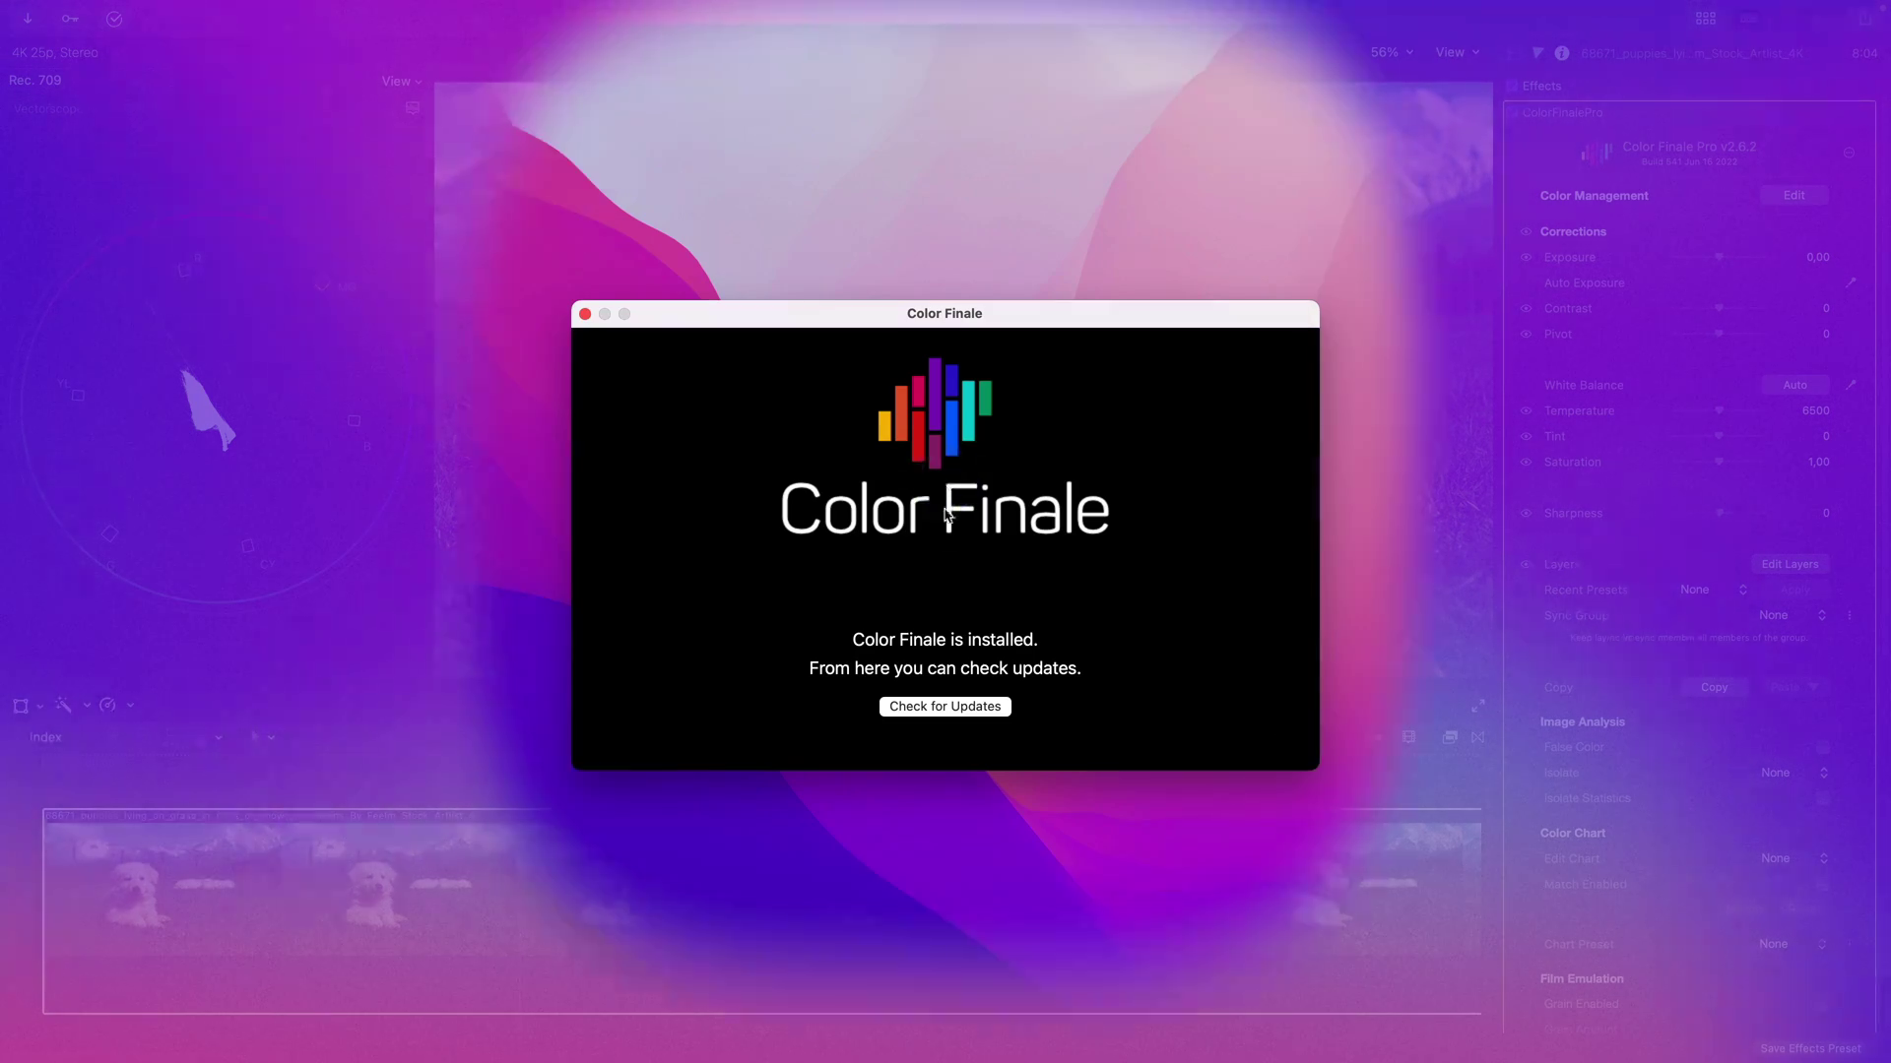
pyautogui.click(945, 706)
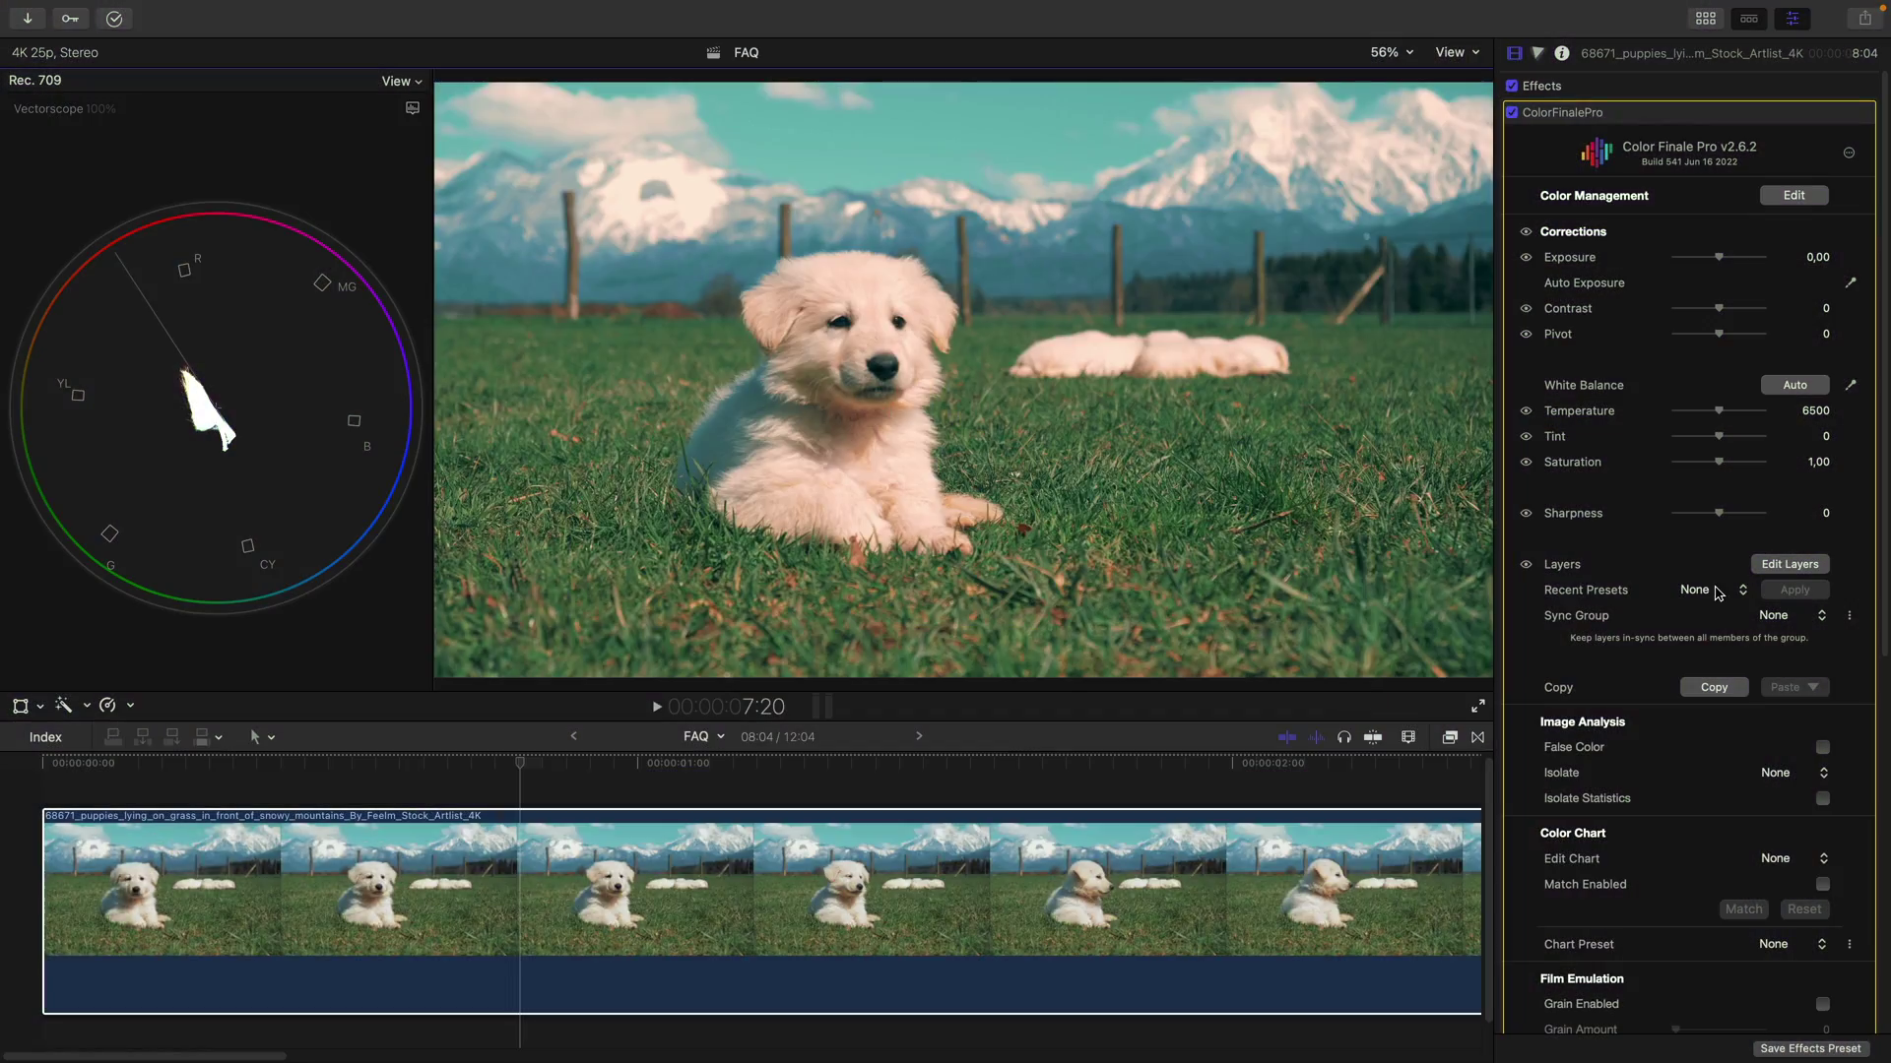
# Install the Color Finale Presets pack from the preset loader under Recent Presets > More.
pyautogui.click(1719, 592)
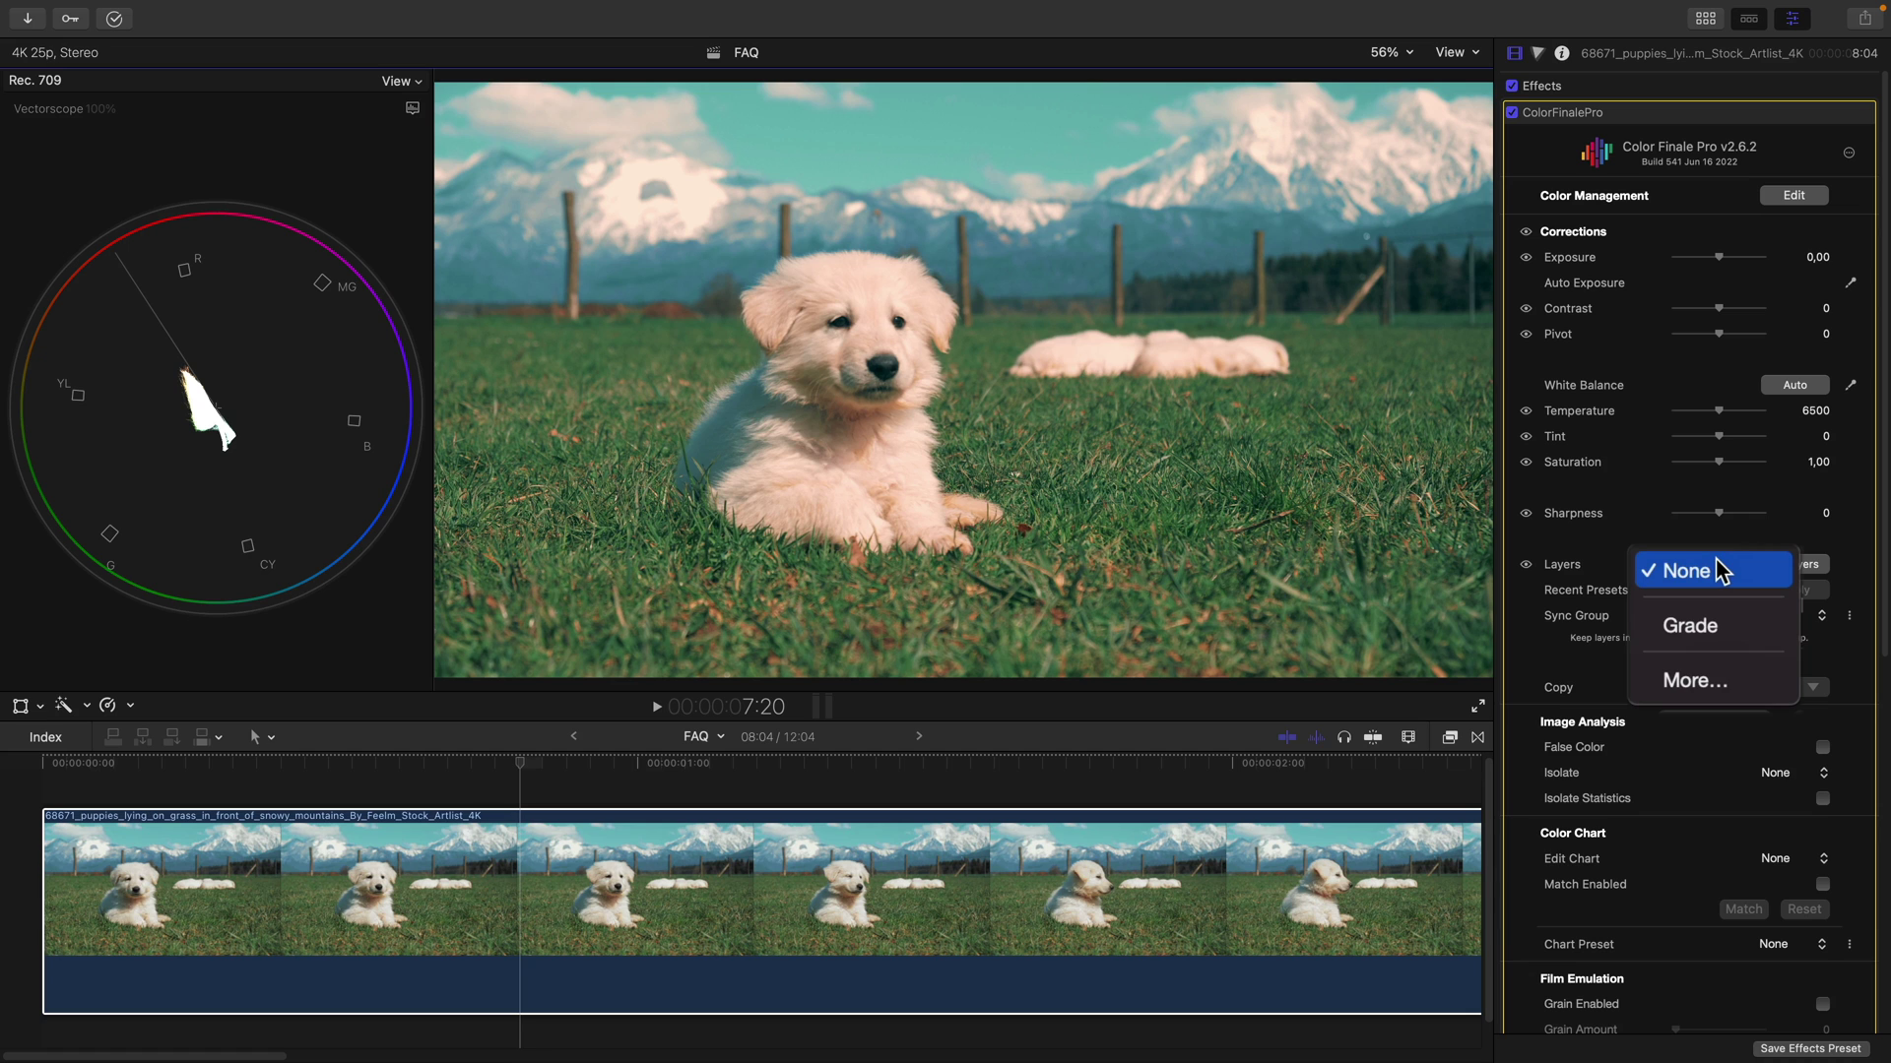
pyautogui.click(1743, 684)
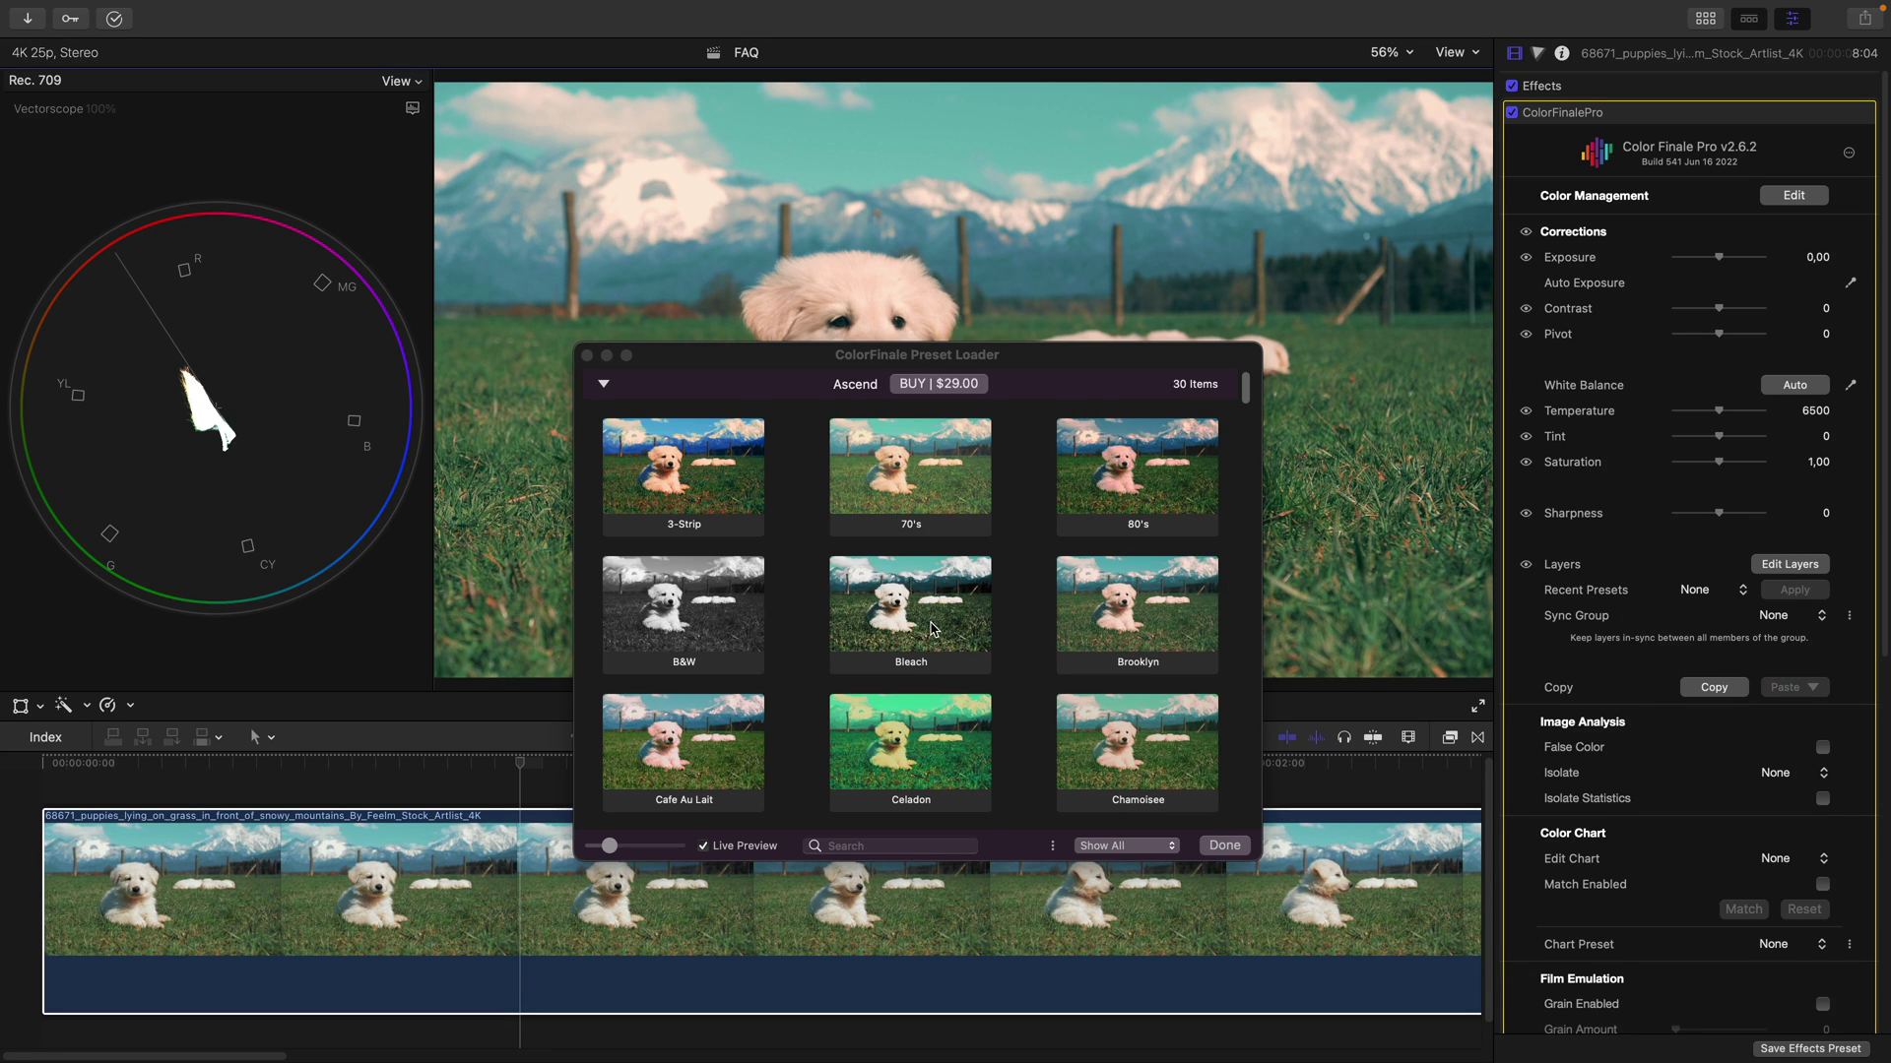
pyautogui.scroll(-15, 931, 630)
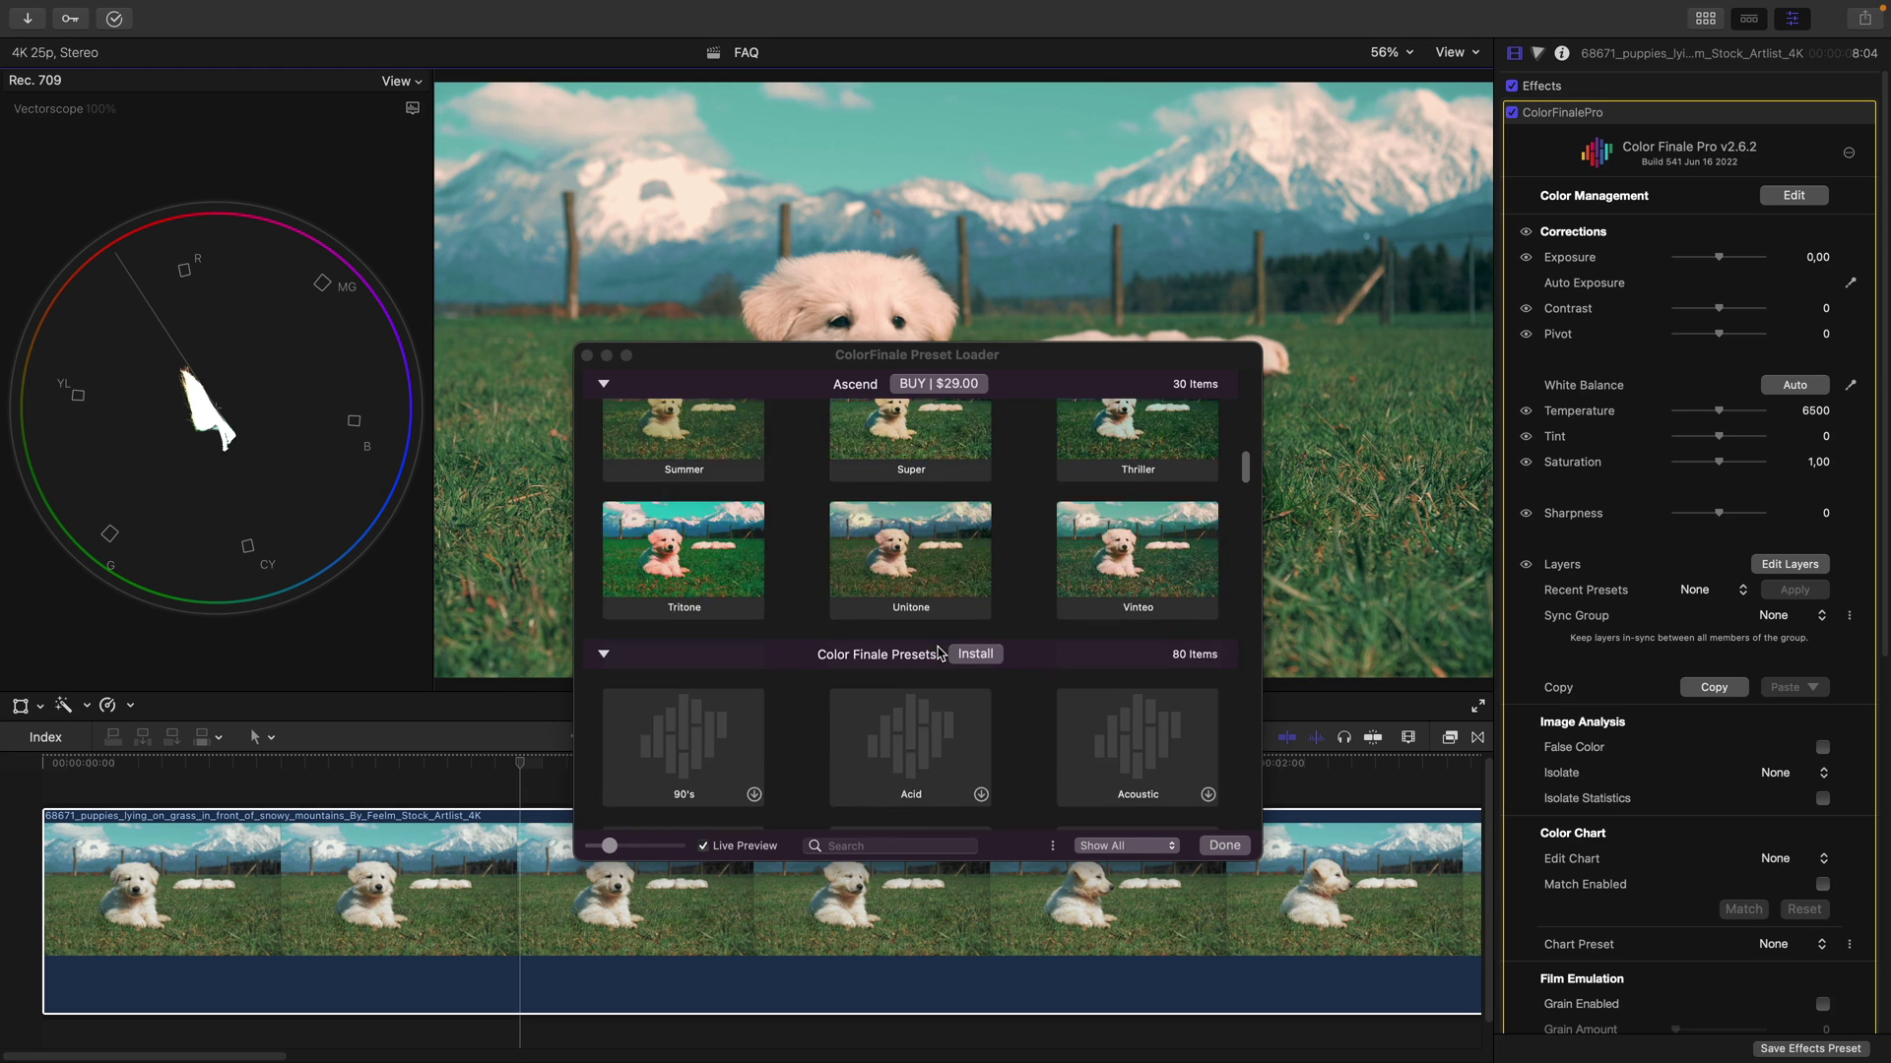
pyautogui.scroll(-5, 941, 655)
pyautogui.click(975, 387)
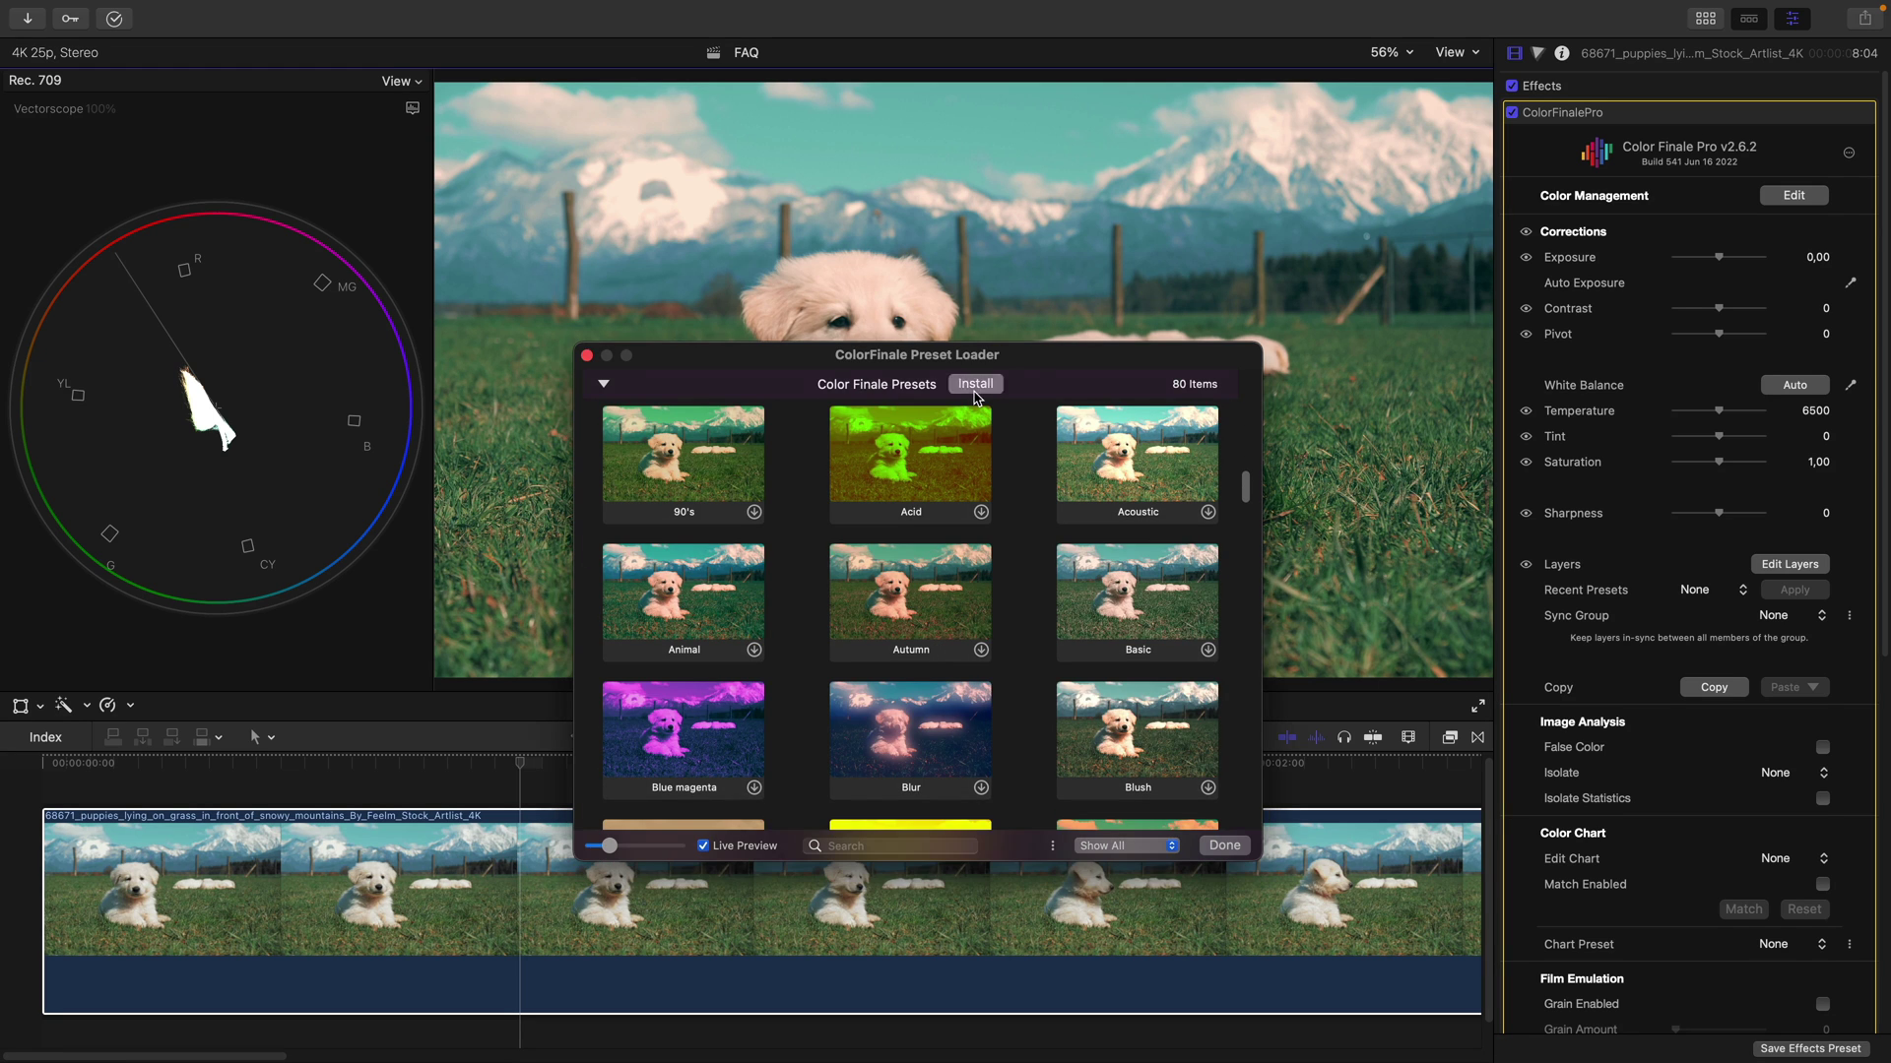
pyautogui.click(587, 357)
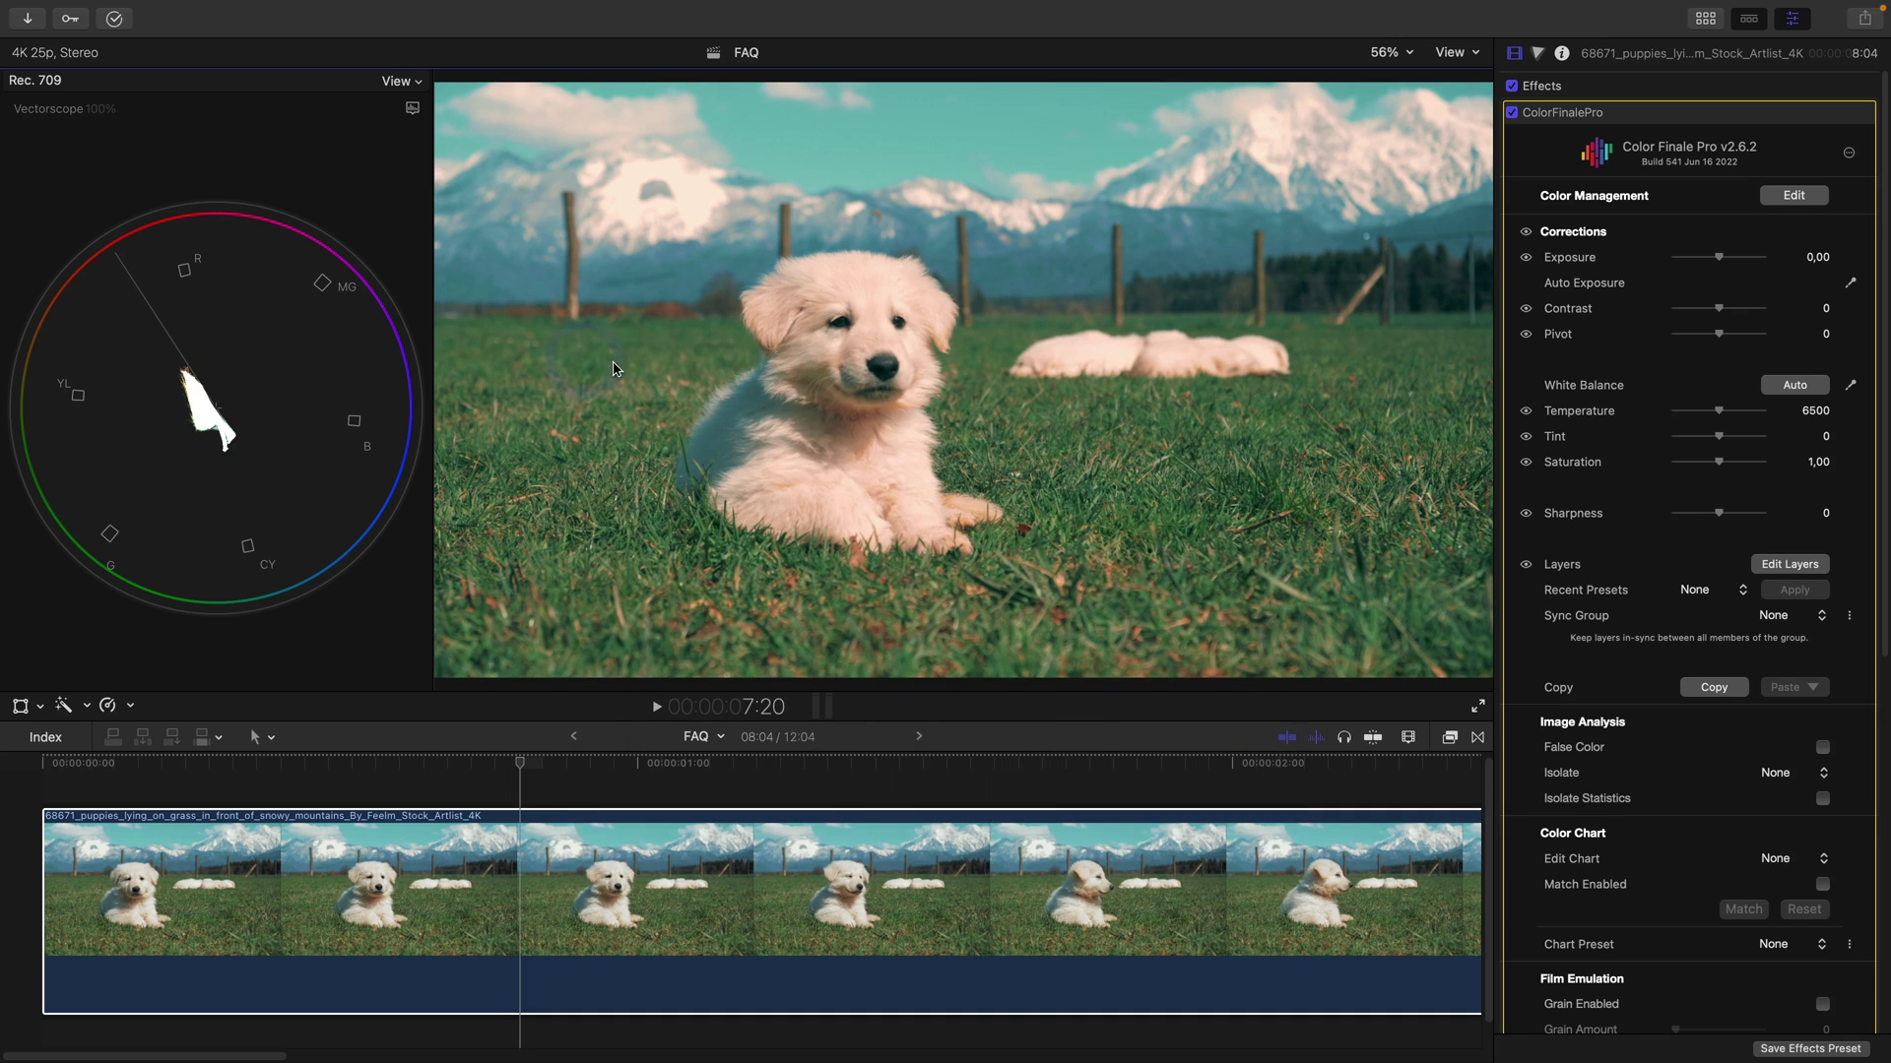
# Reopen the Color Finale layers window and browse the newly available presets.
pyautogui.click(1788, 566)
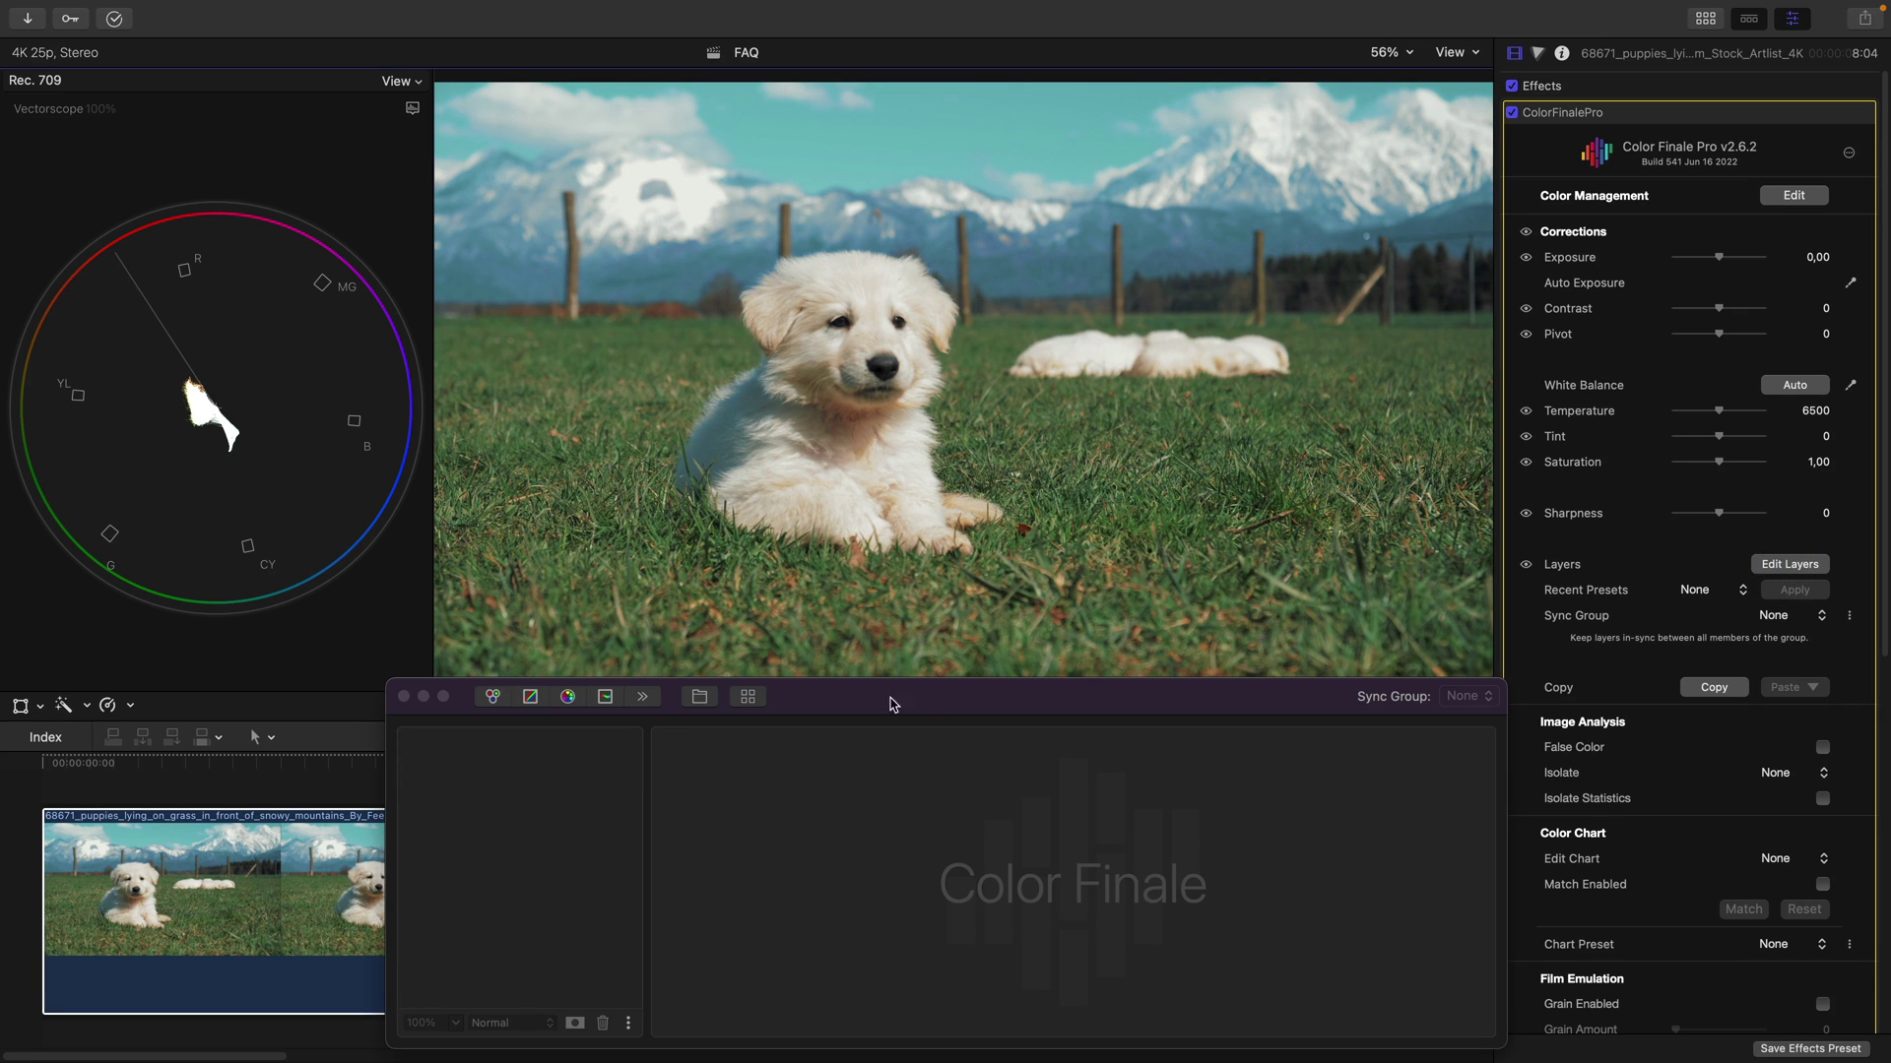
pyautogui.click(747, 696)
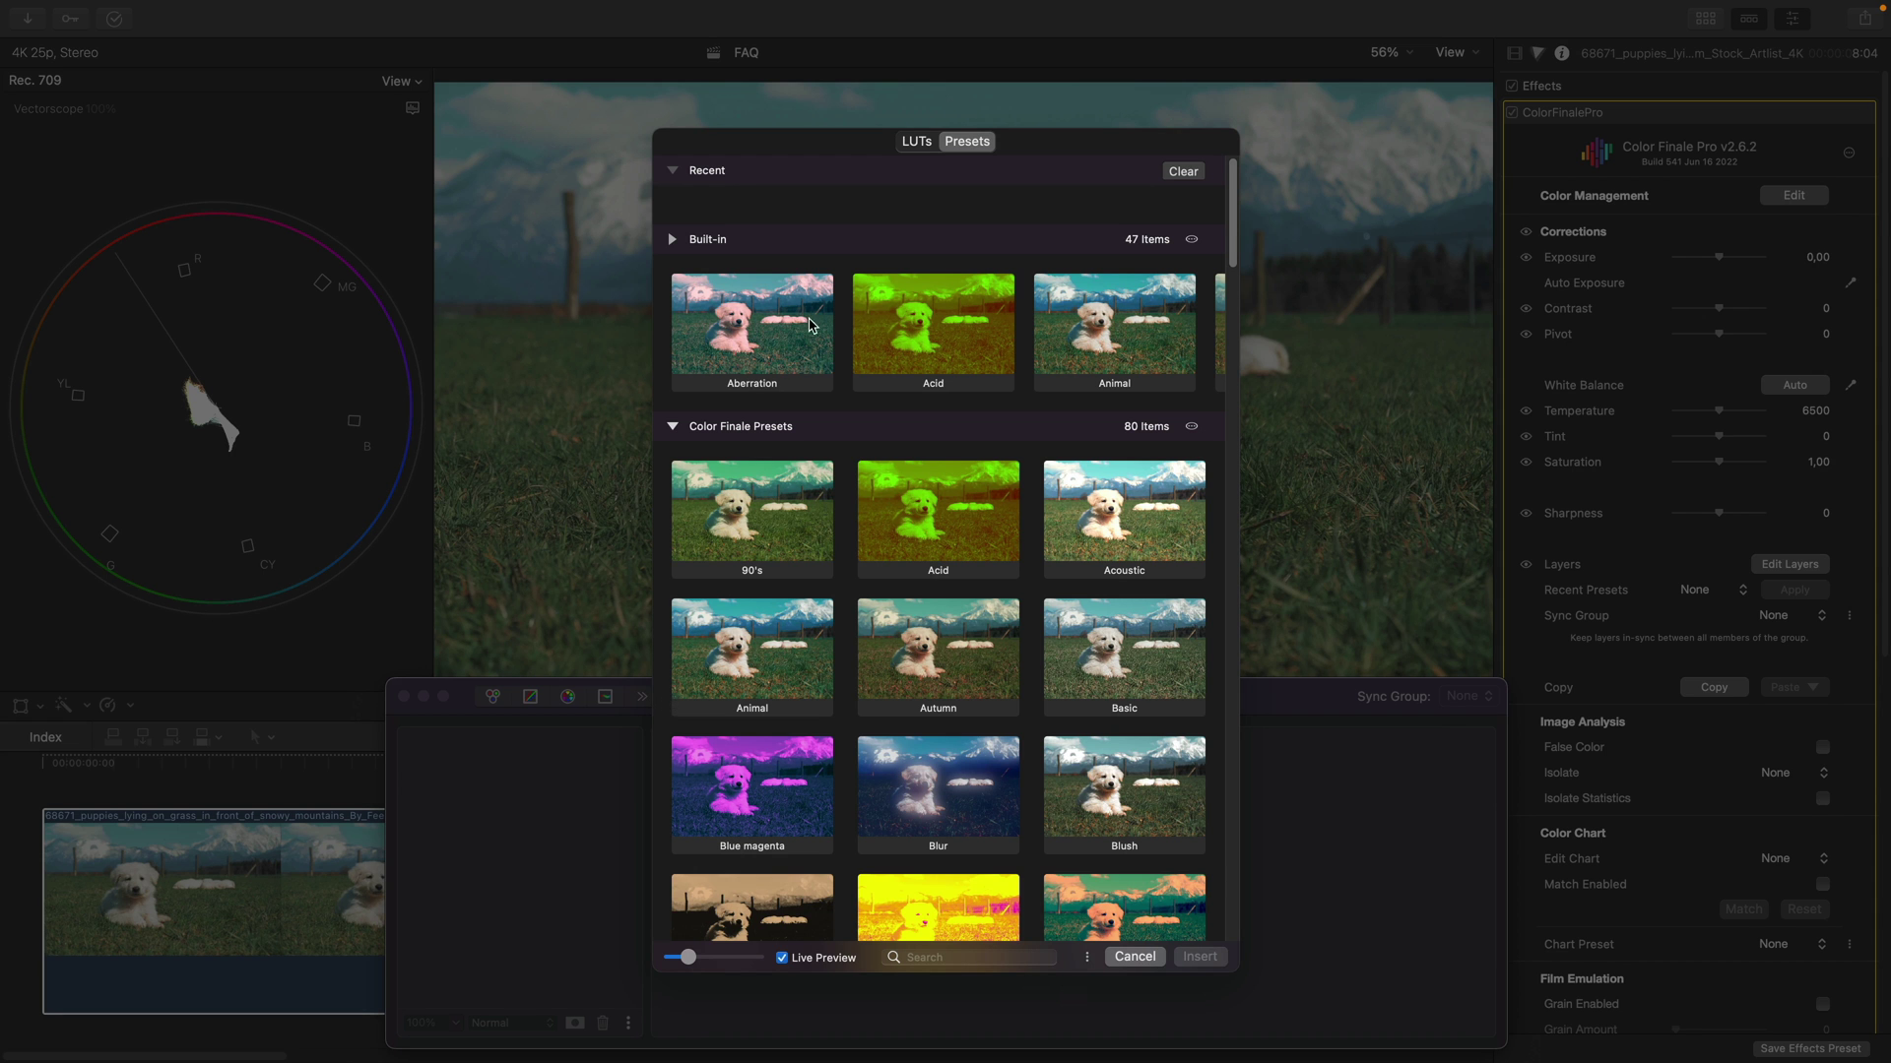
pyautogui.scroll(-5, 960, 559)
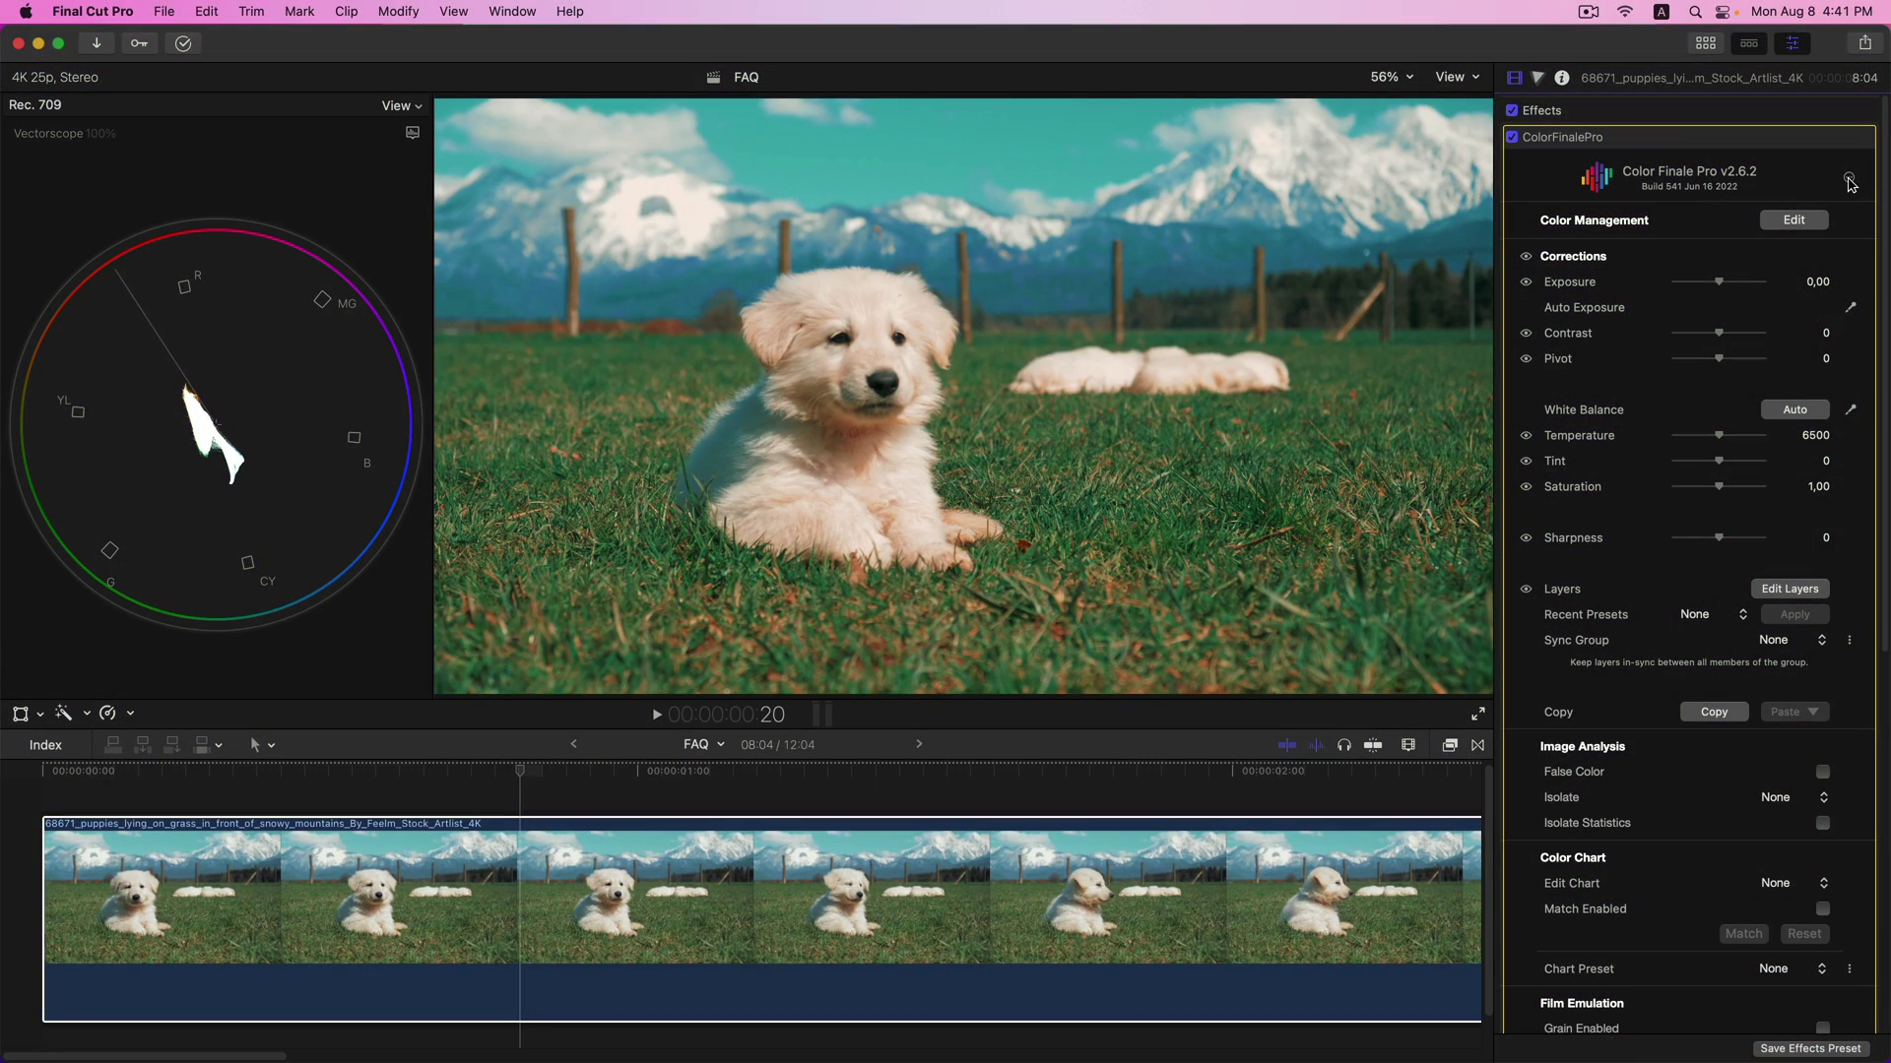
# Export the current Color Finale grade as a LUT file named 'Puppy' in the LUT folder.
pyautogui.click(1848, 180)
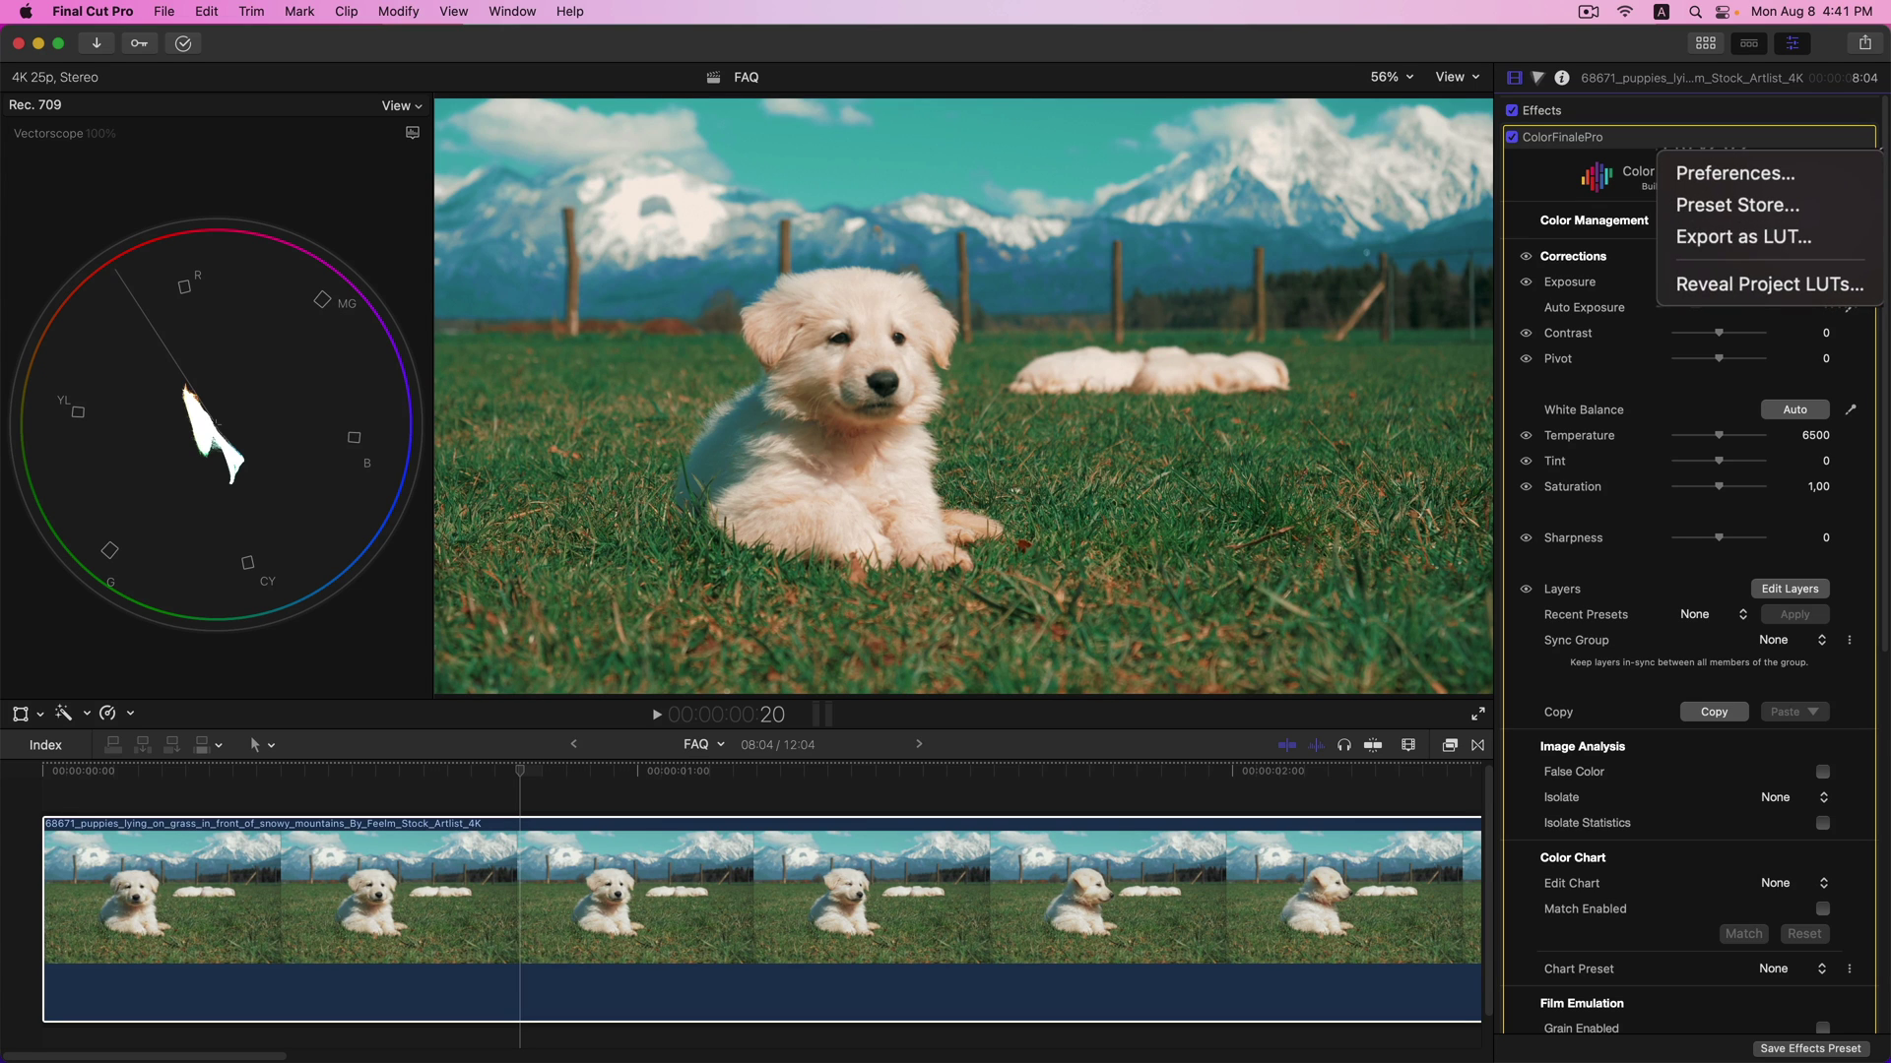
pyautogui.click(1836, 239)
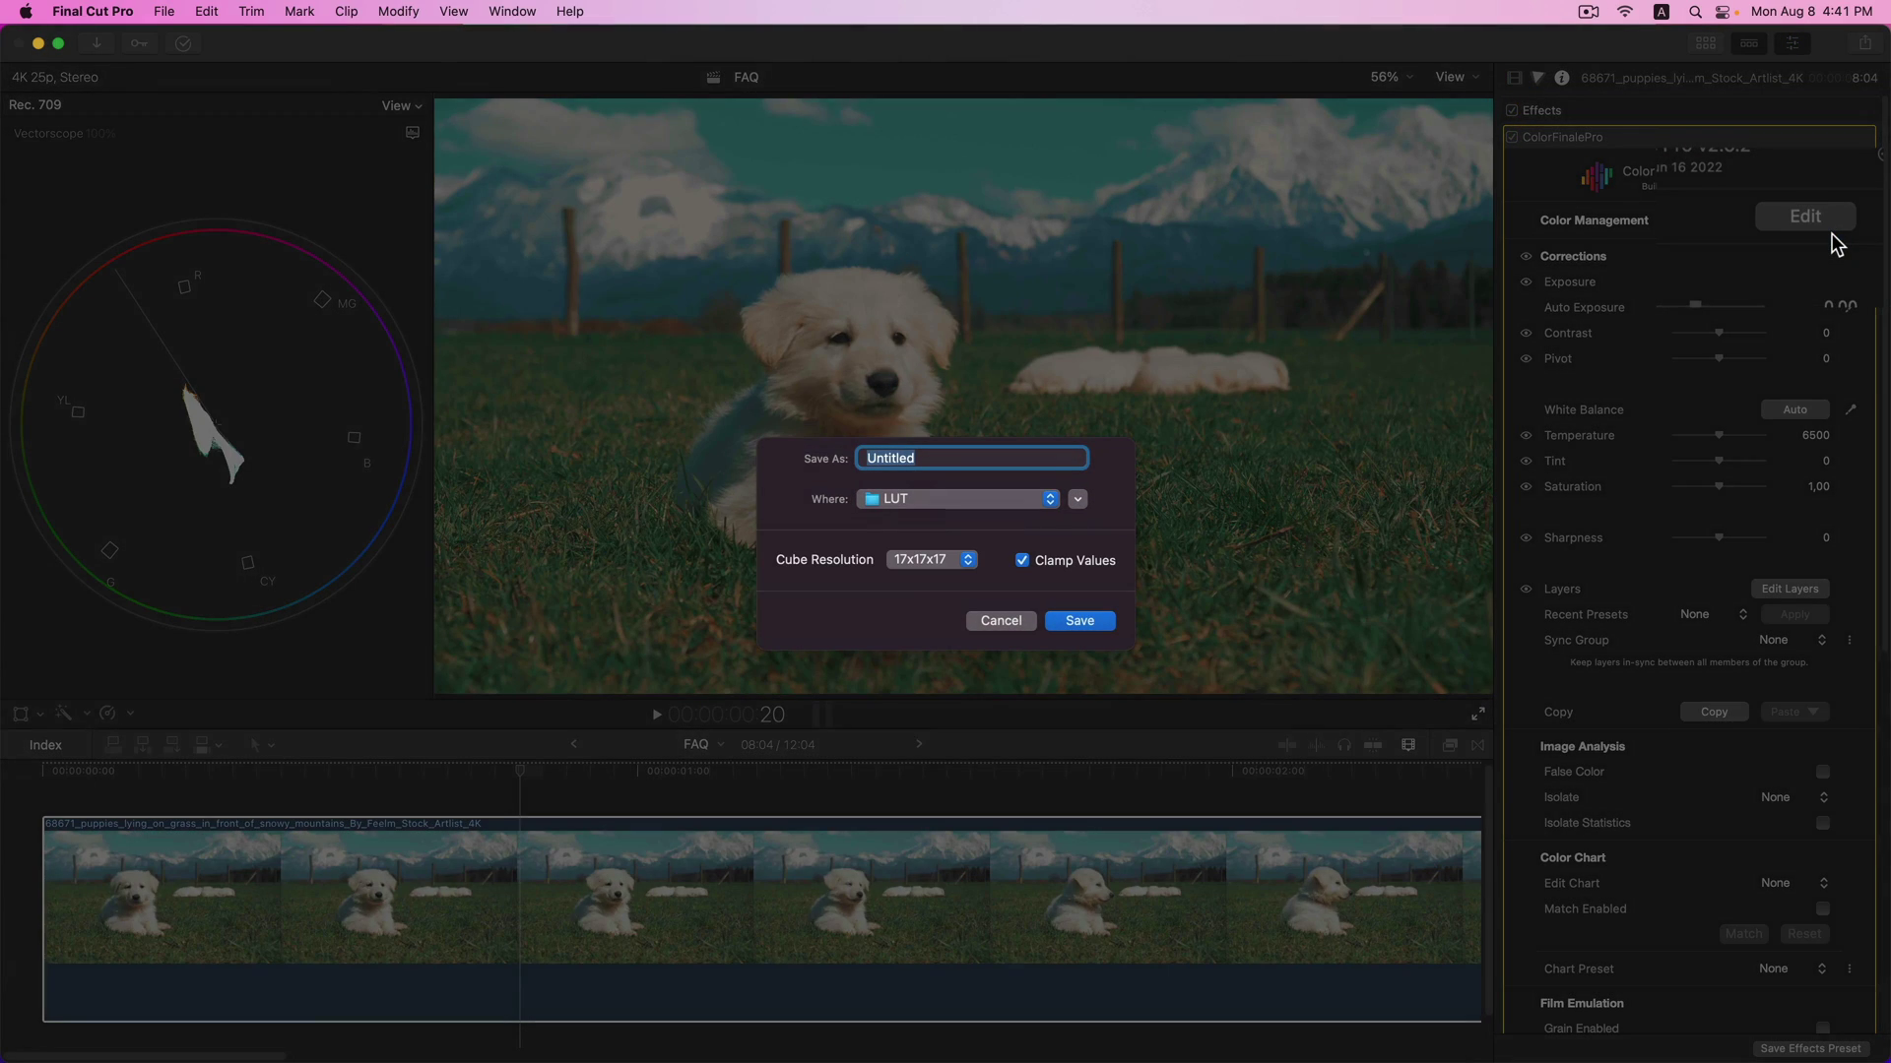
pyautogui.write('Puppy')
pyautogui.press('Return')
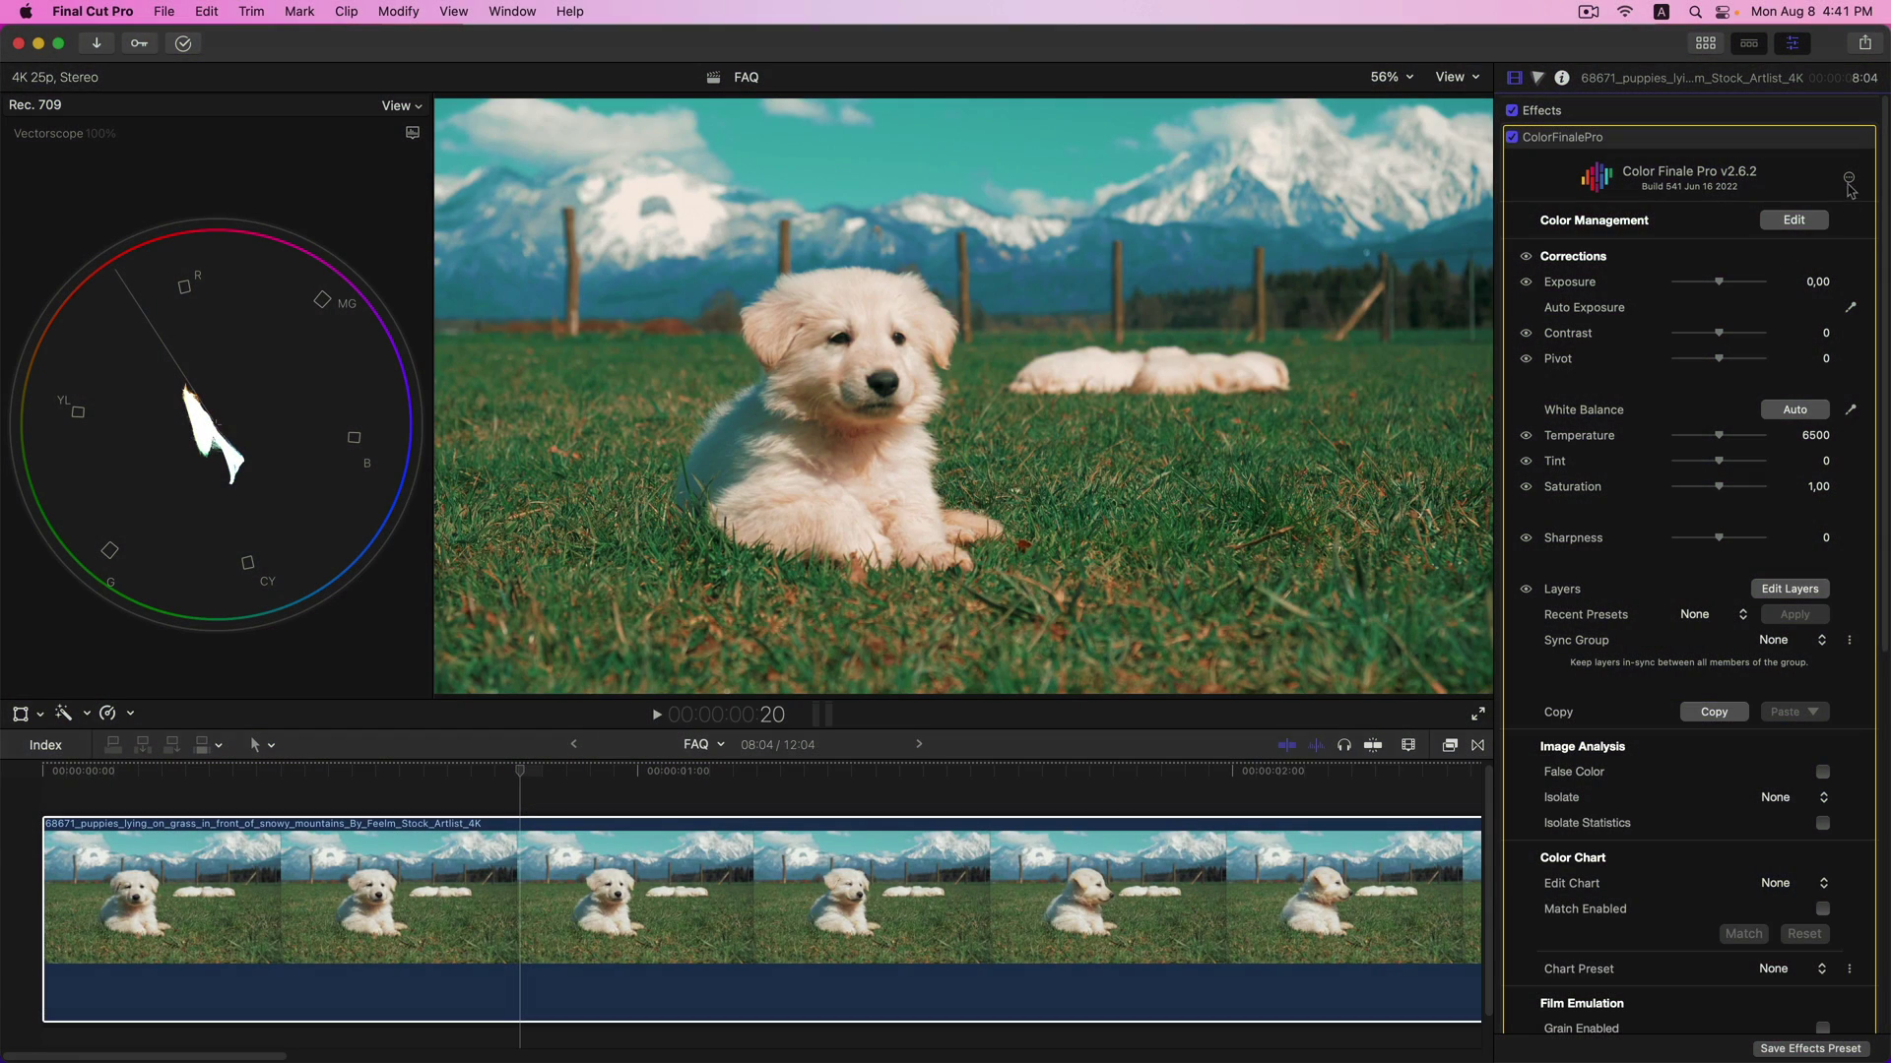
# Open Color Finale's preferences on the LUT tab to see the LUT search folders.
pyautogui.click(1850, 182)
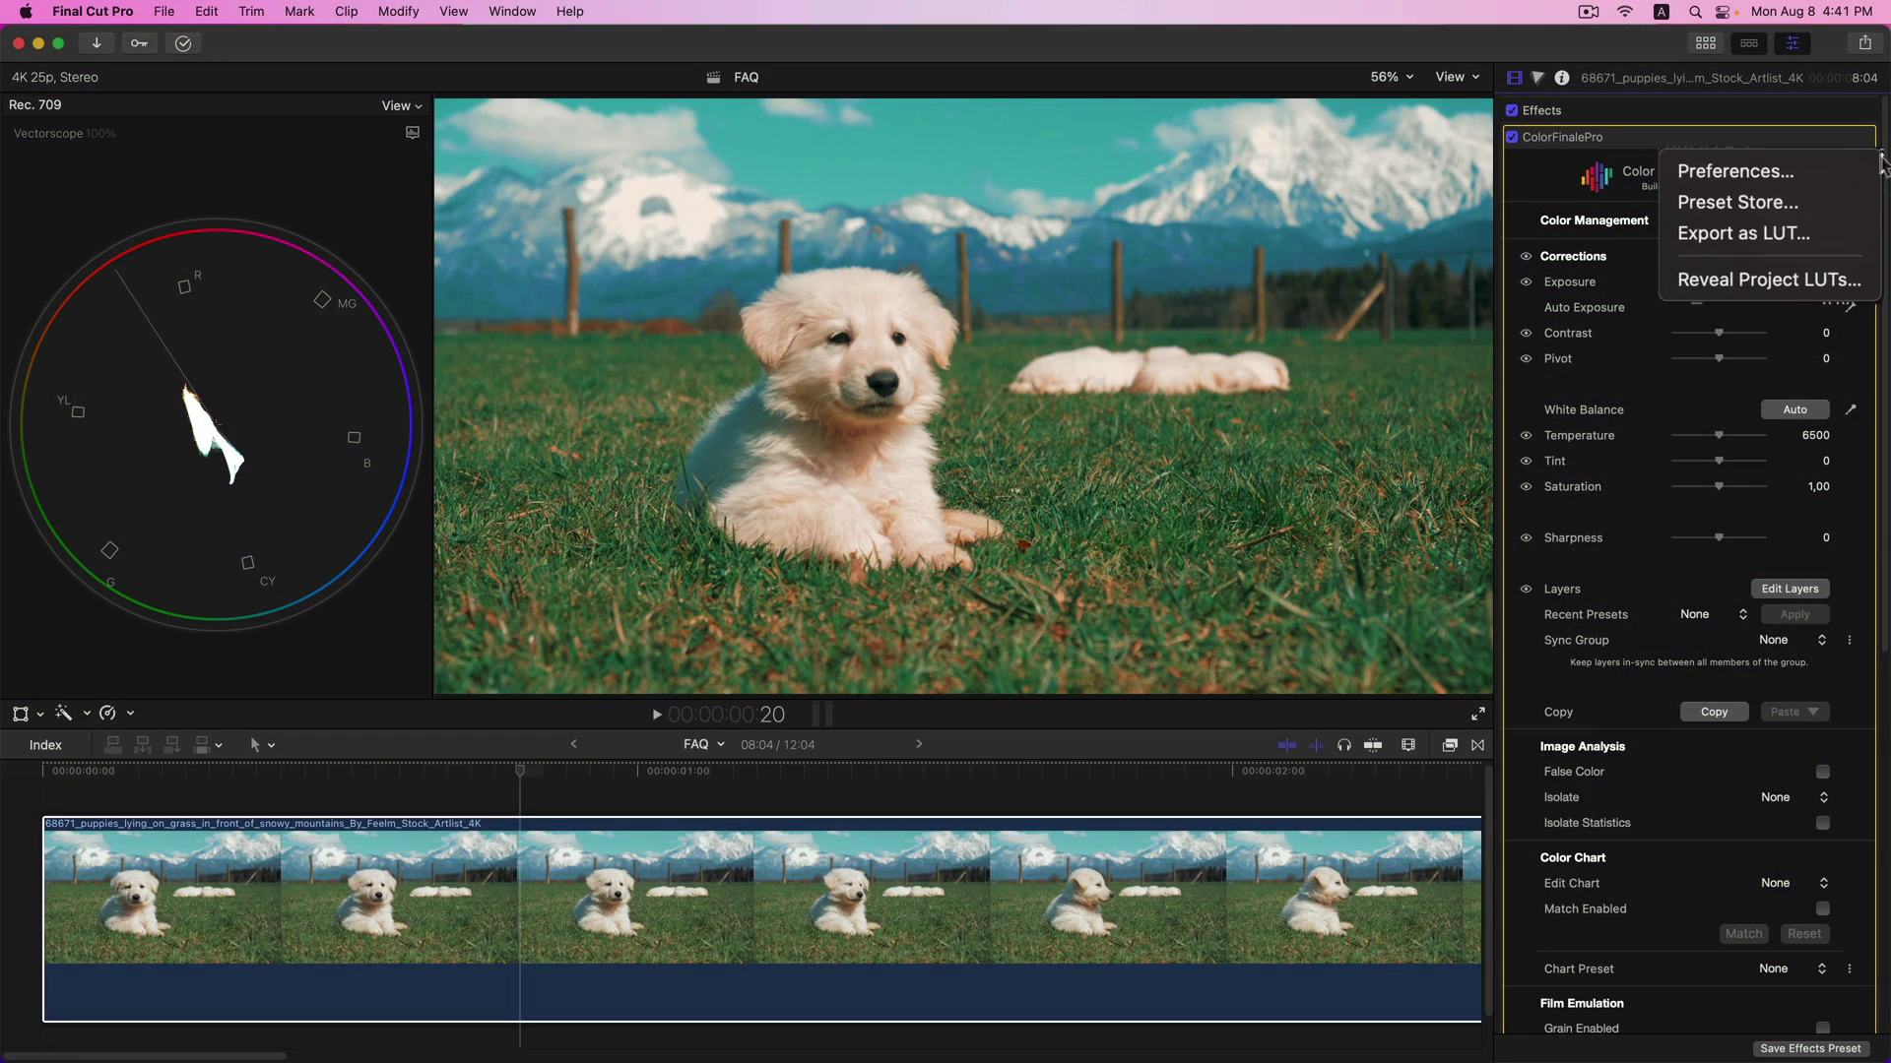
pyautogui.click(1847, 177)
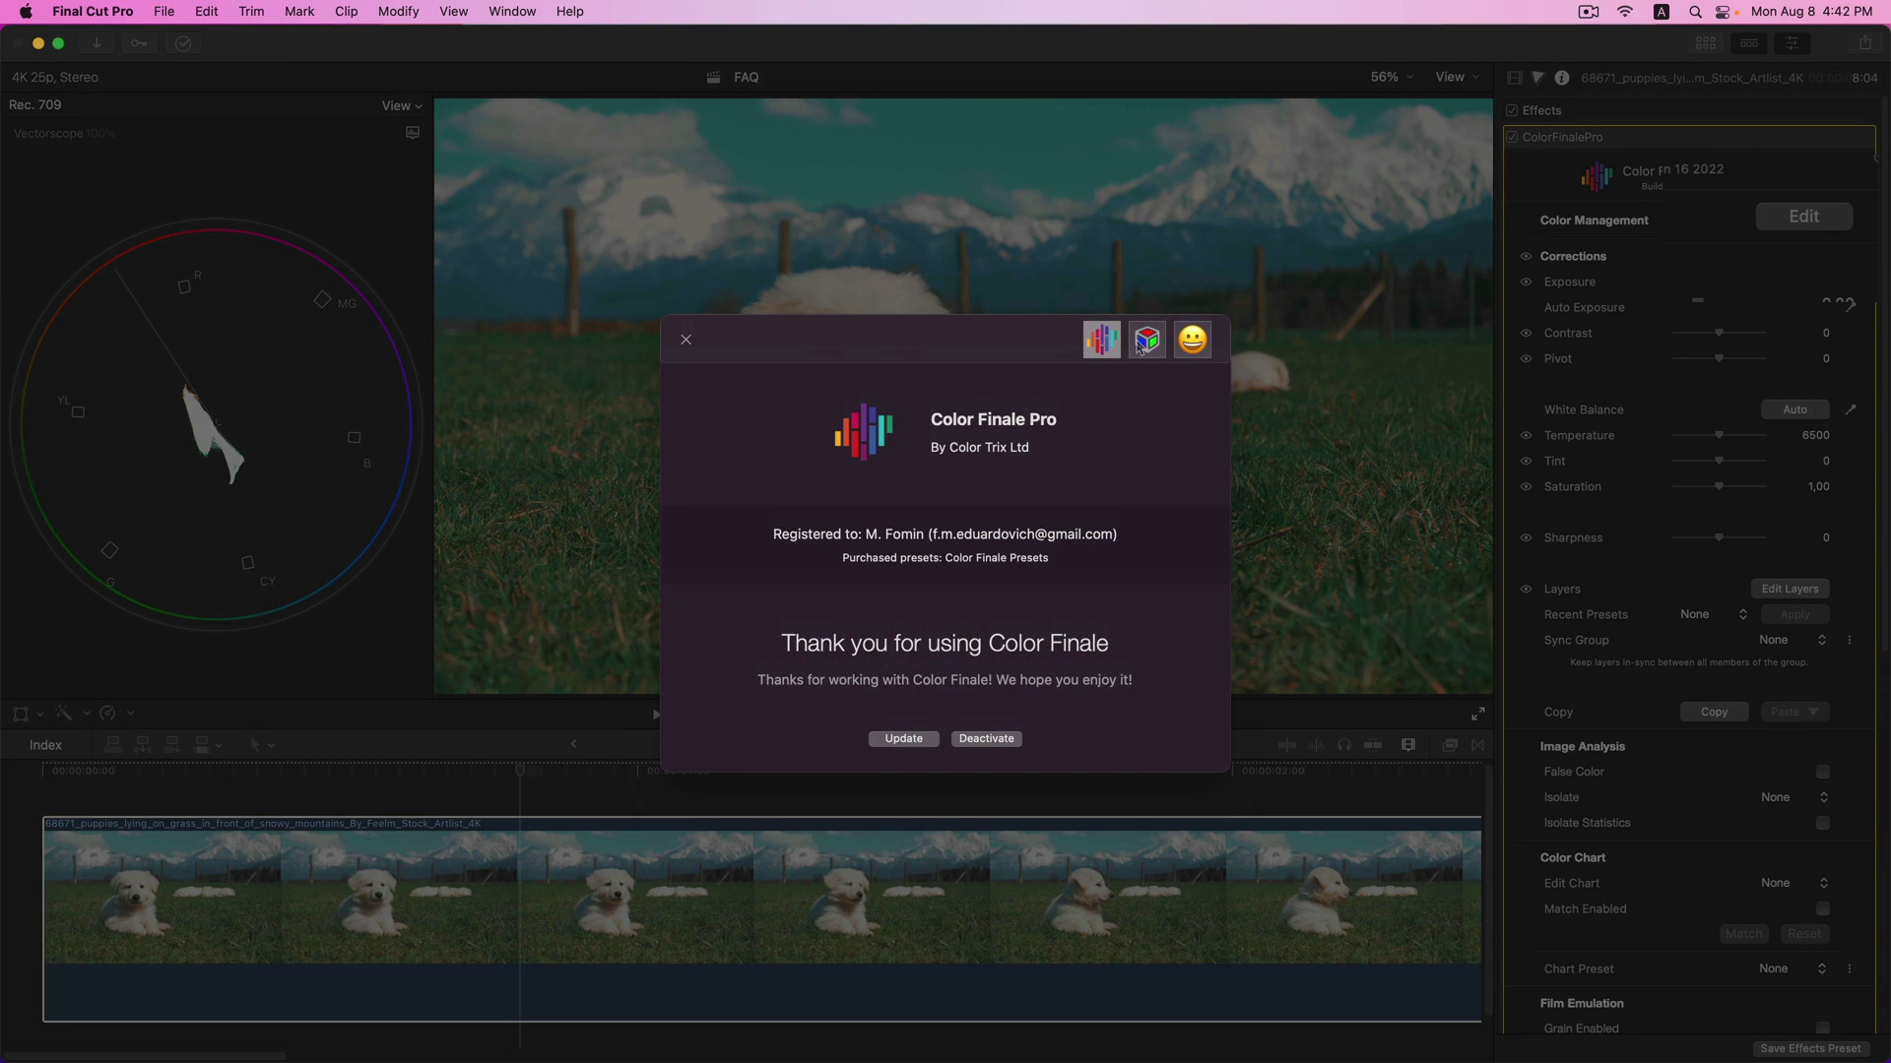
pyautogui.click(1145, 341)
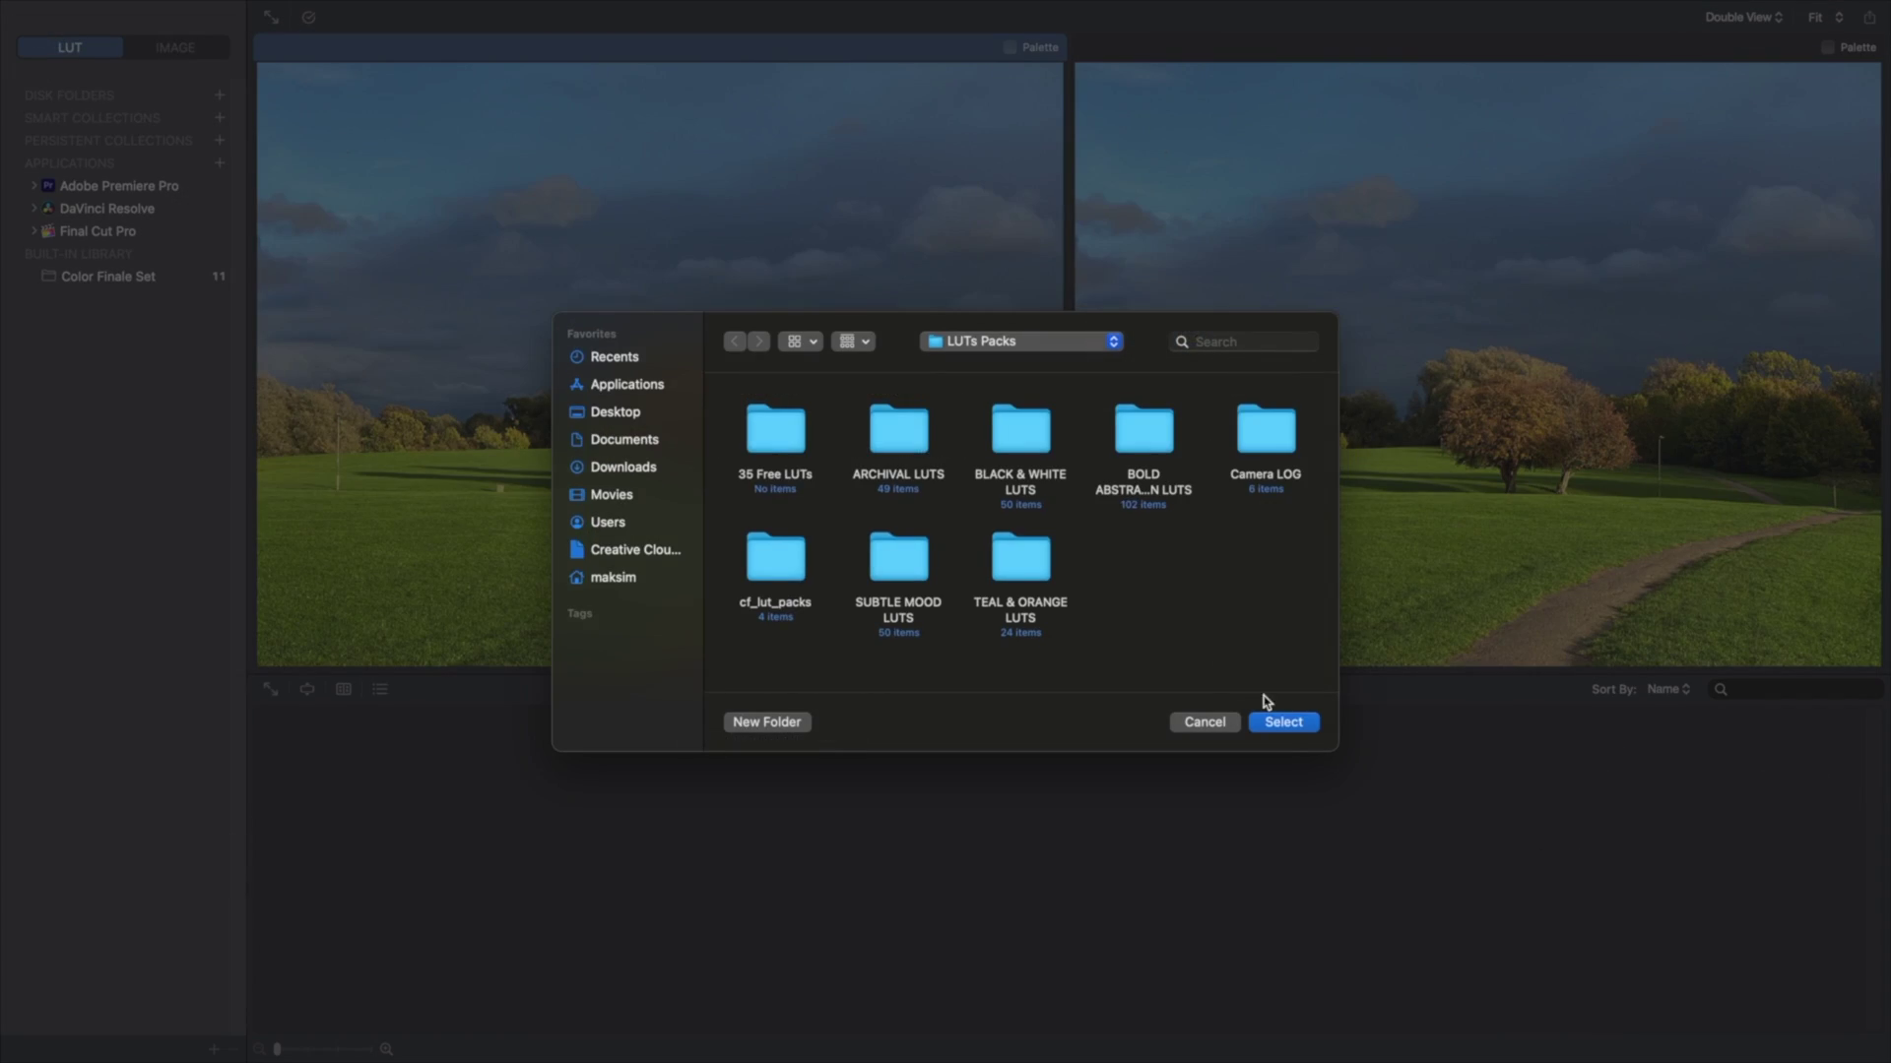
# Add the LUTs Packs disk folder in LUT Manager and show its cf_lut_packs subfolder.
pyautogui.click(1279, 718)
pyautogui.click(38, 117)
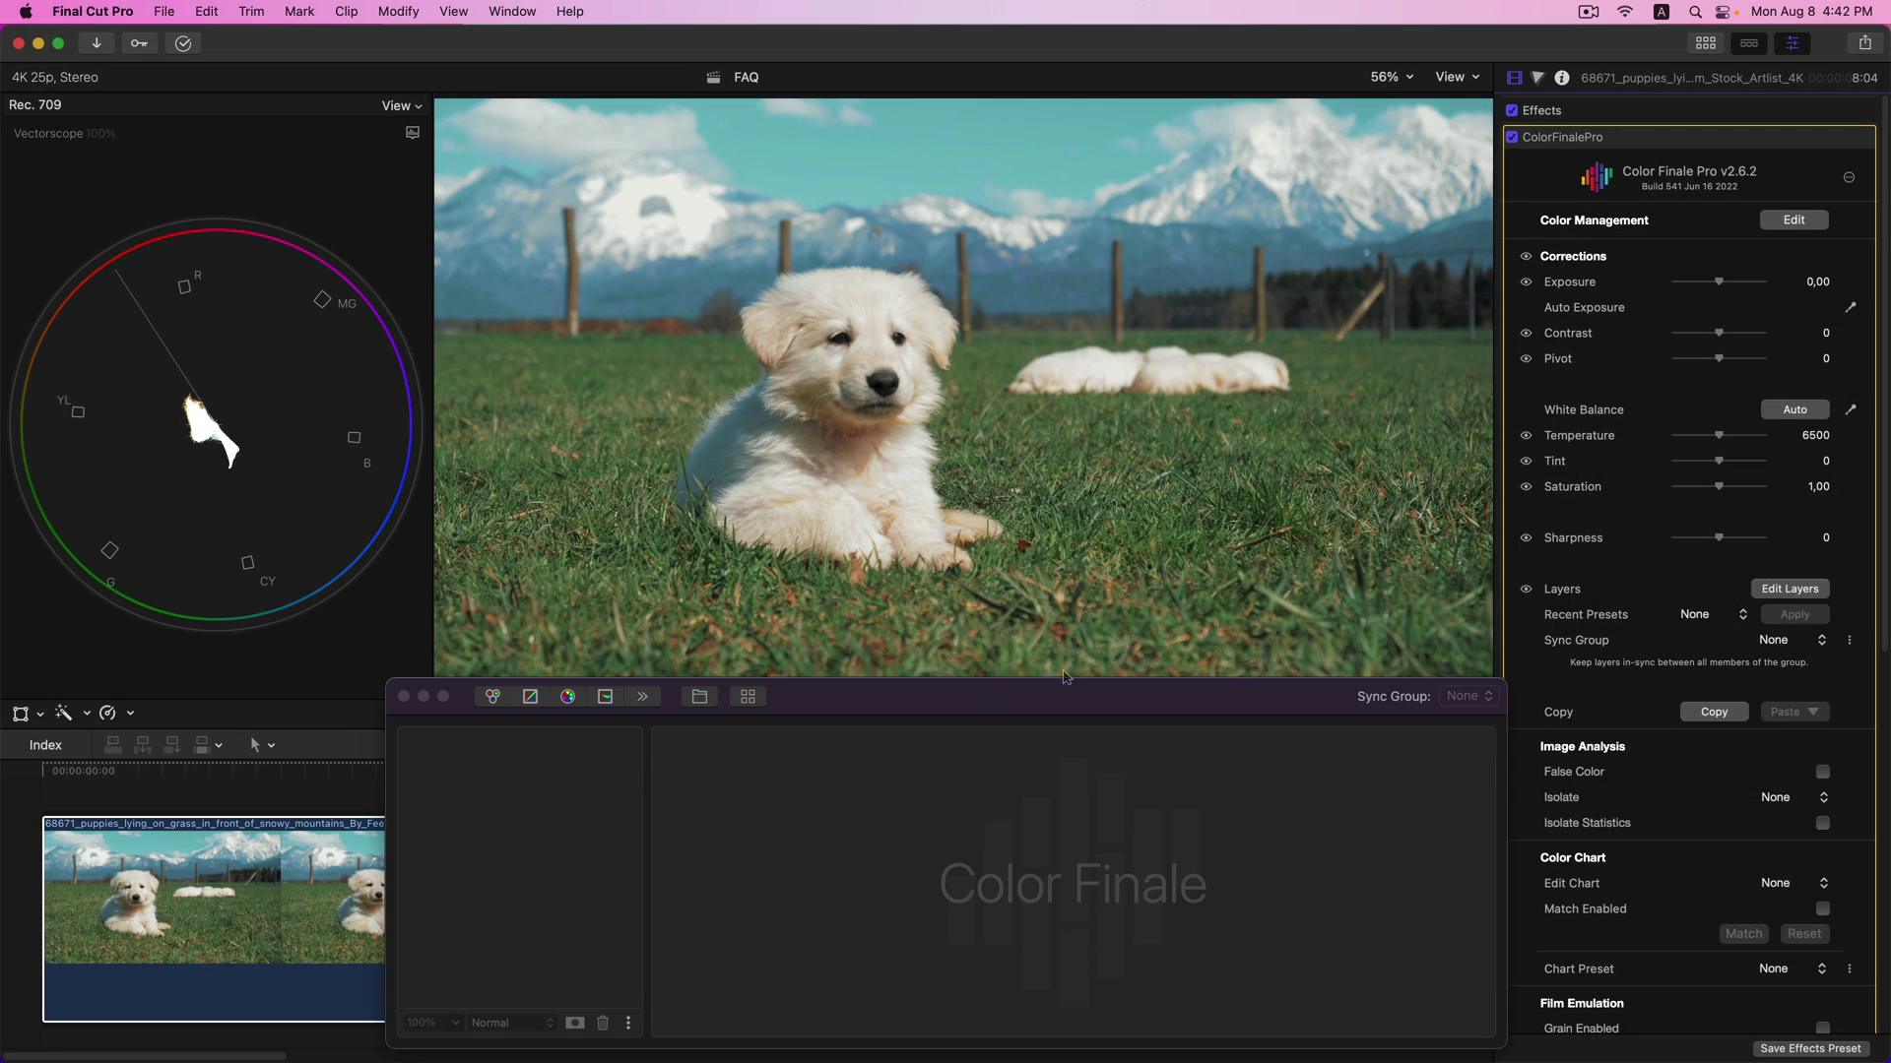
# Browse the 37 LUTs listed under ~/Desktop/Color finale/LUT in Color Finale's LUT browser.
pyautogui.click(748, 699)
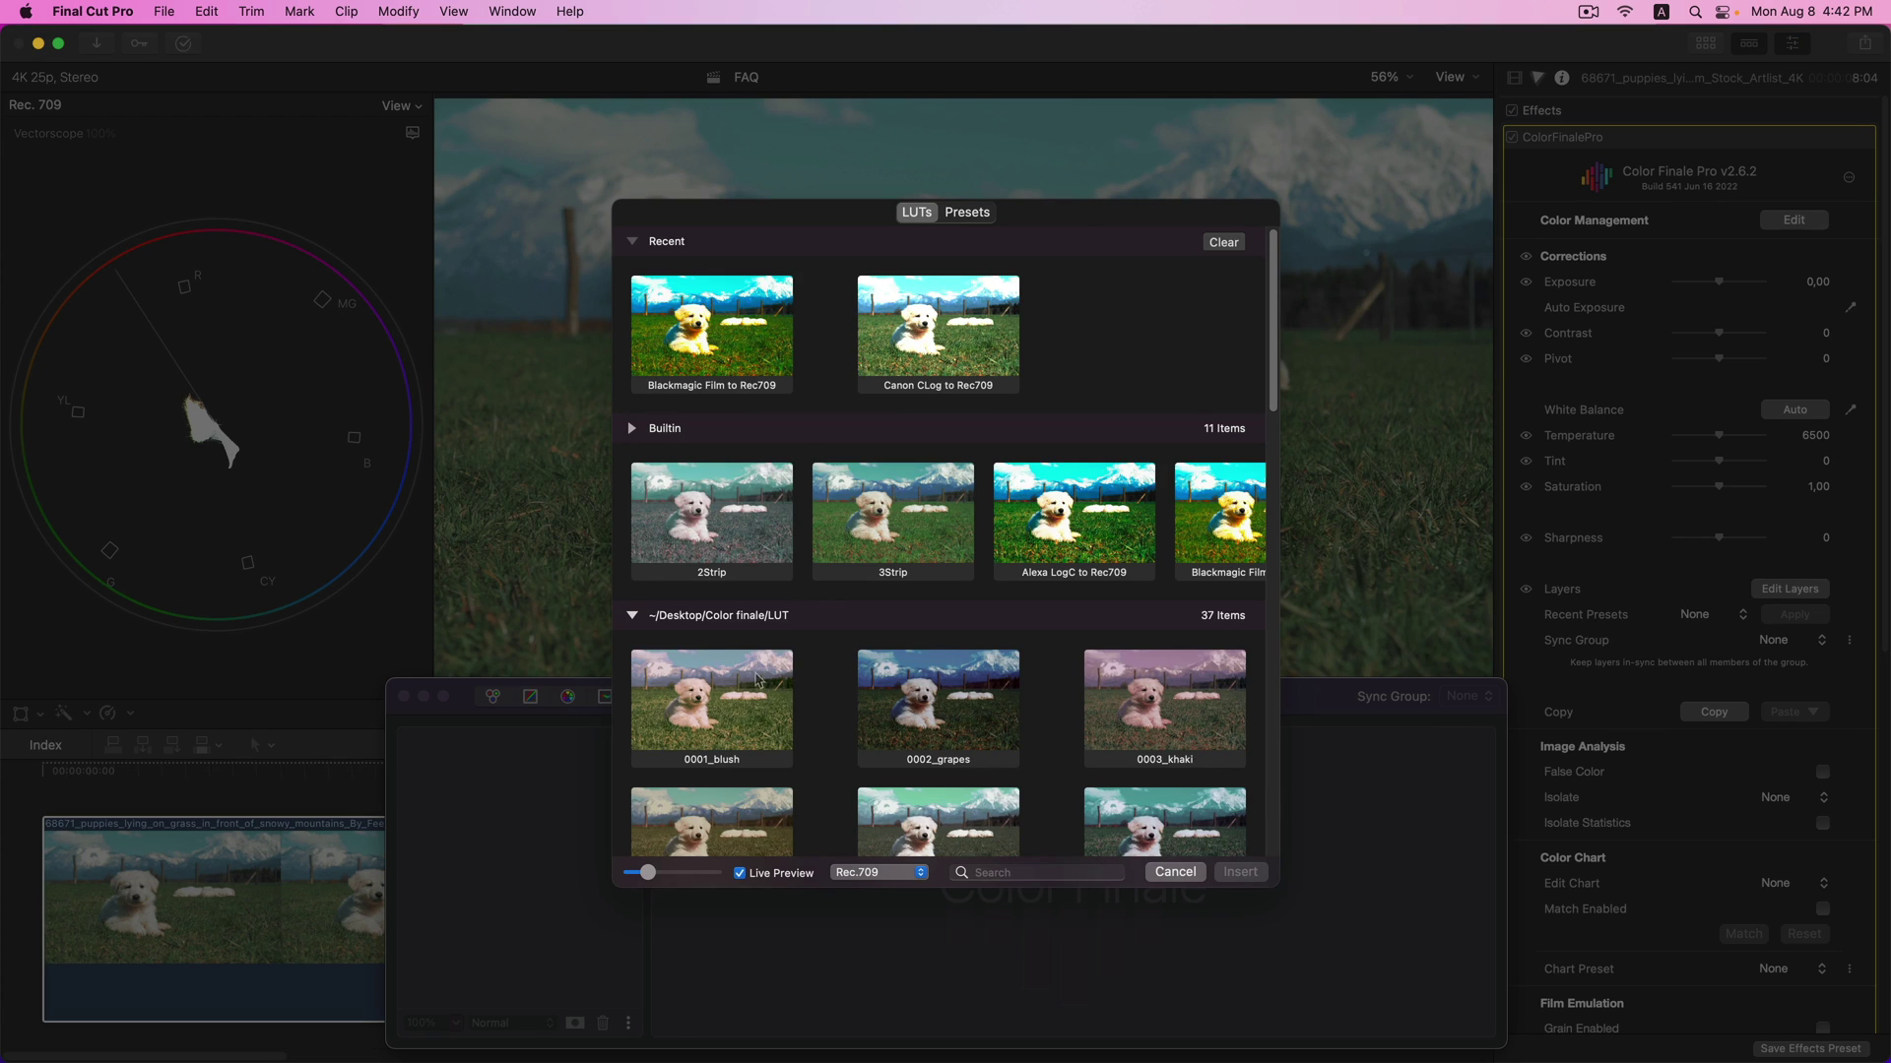
pyautogui.scroll(-10, 760, 667)
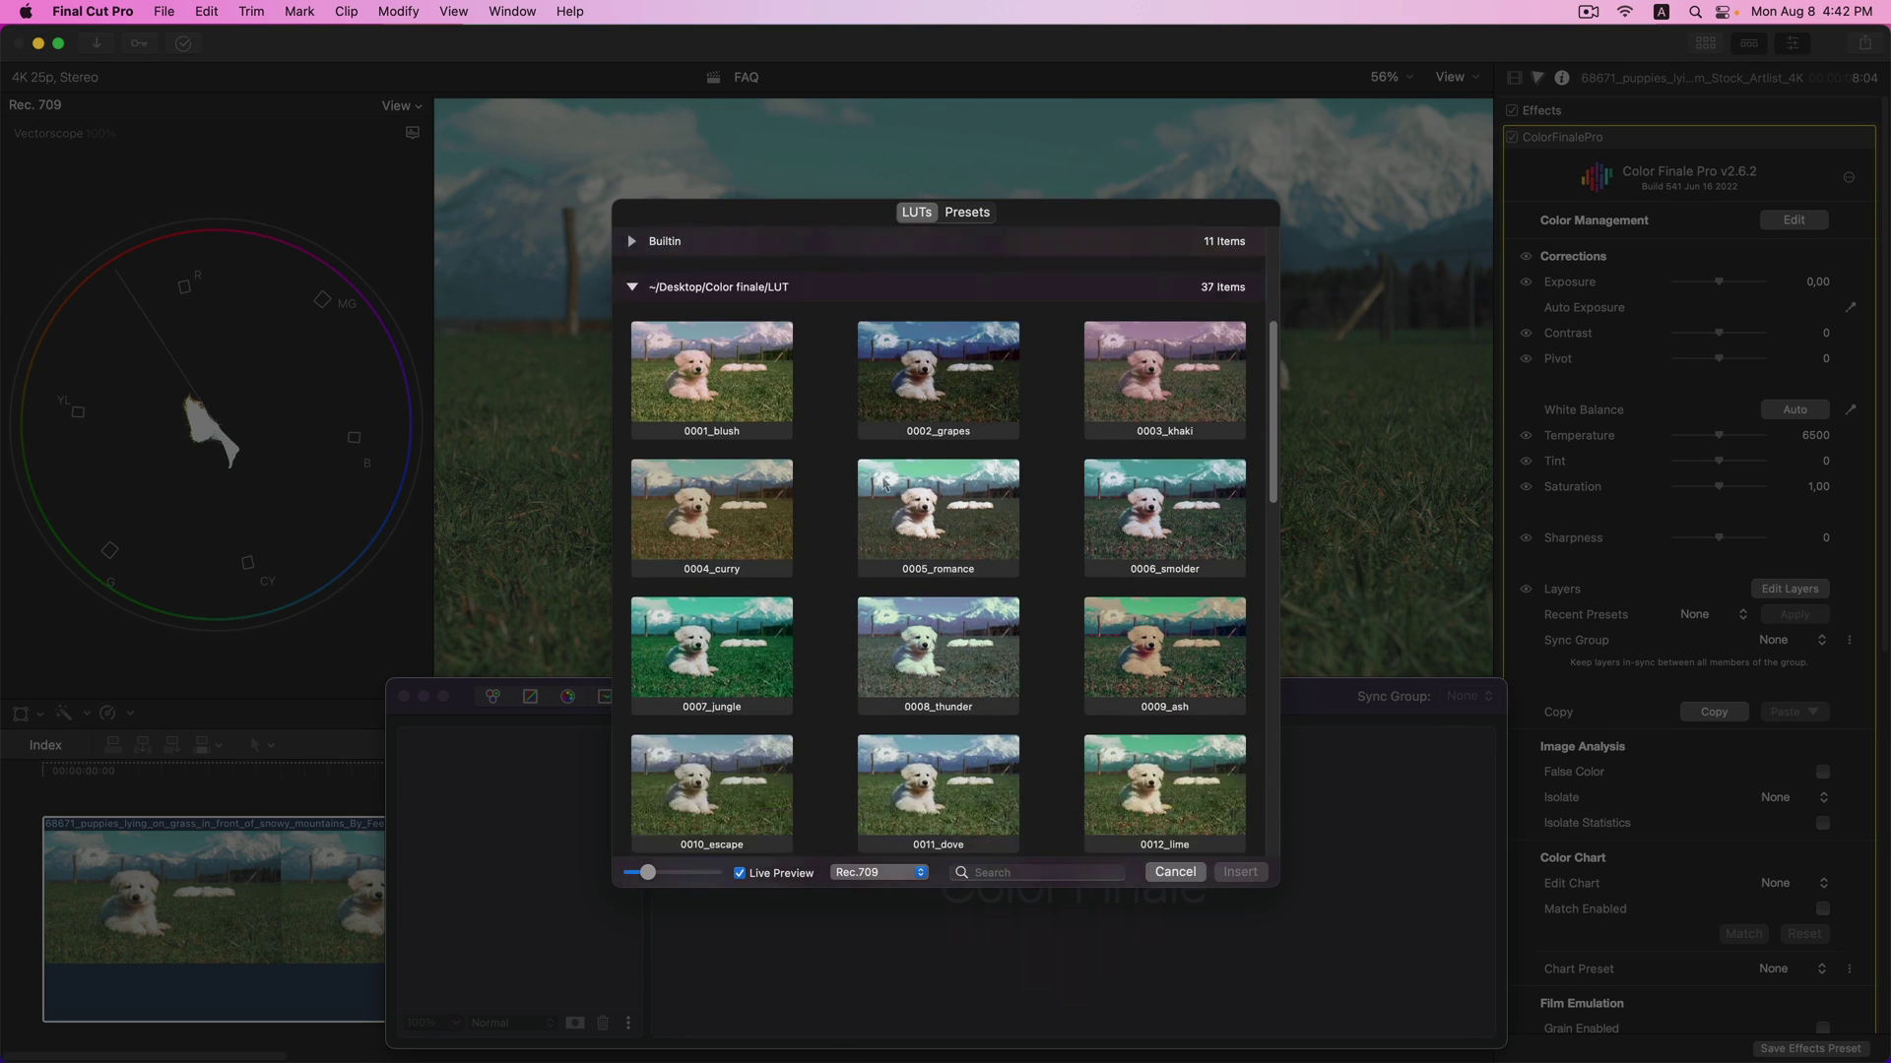
pyautogui.scroll(-2, 884, 490)
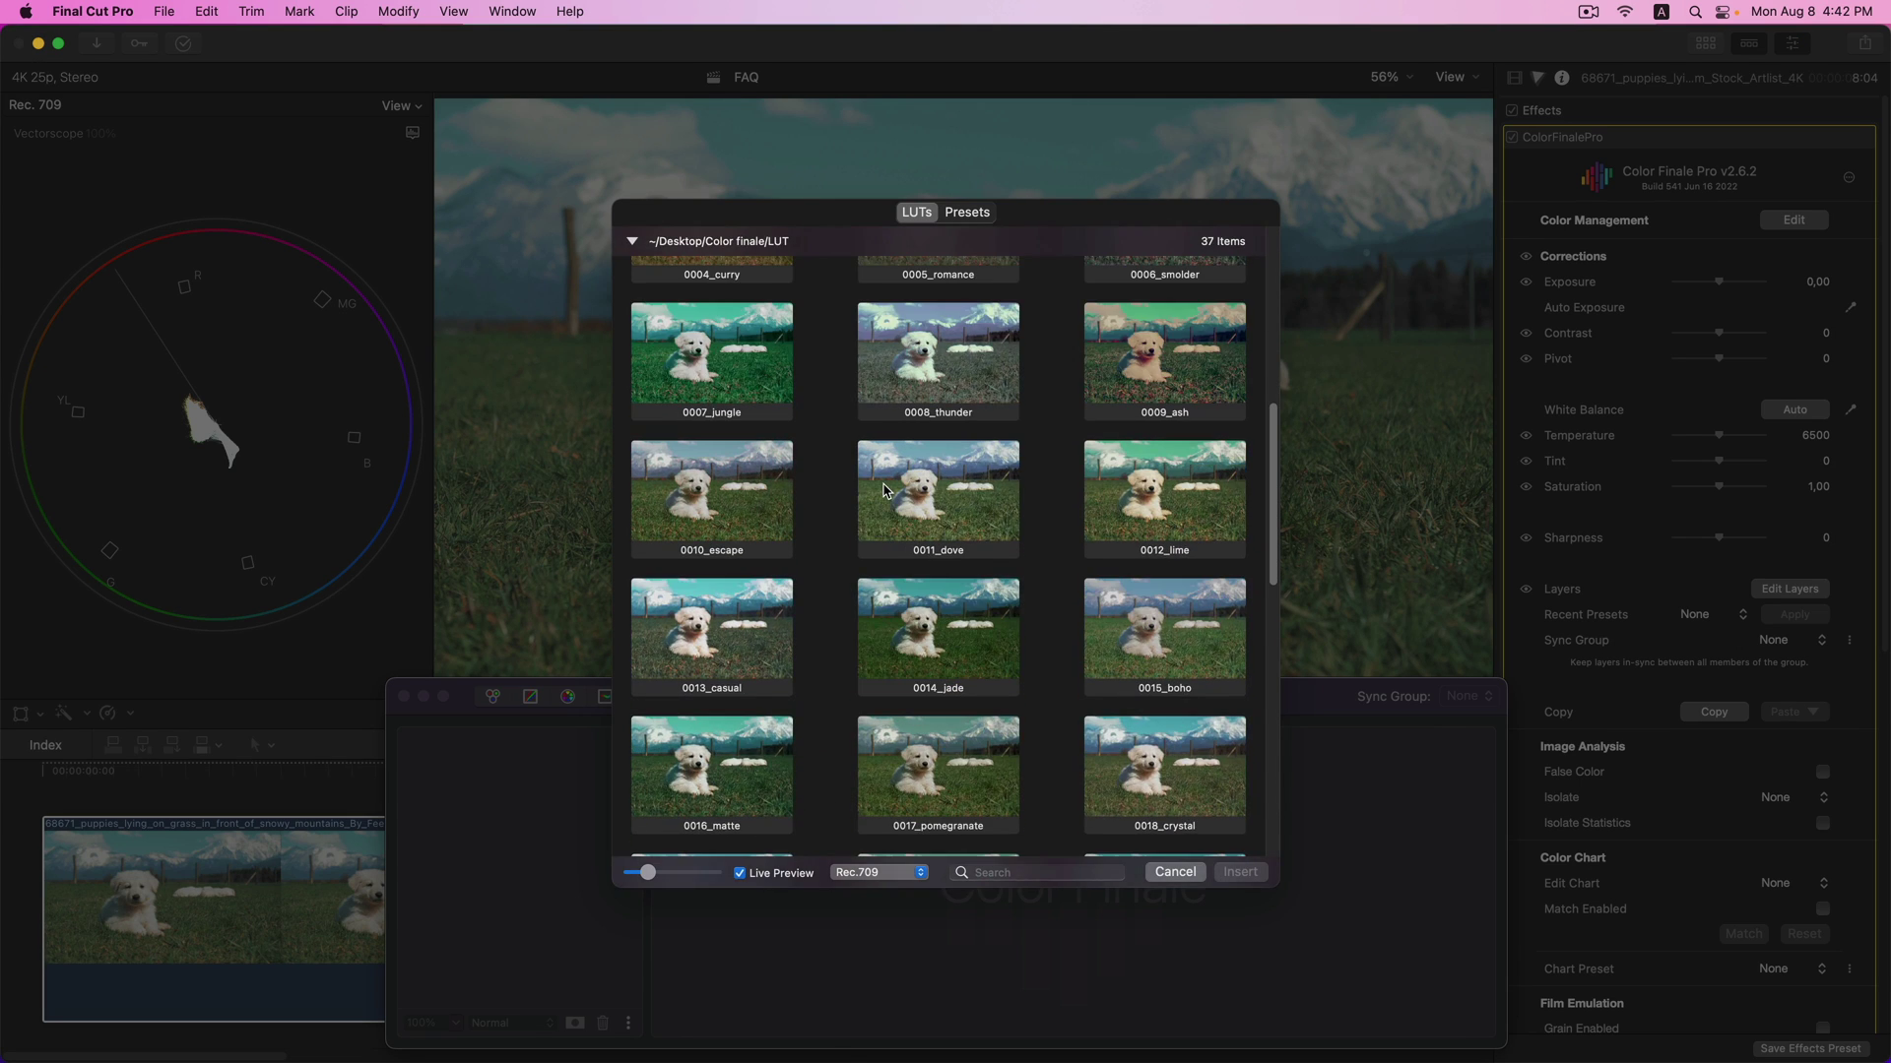
pyautogui.scroll(-1, 885, 490)
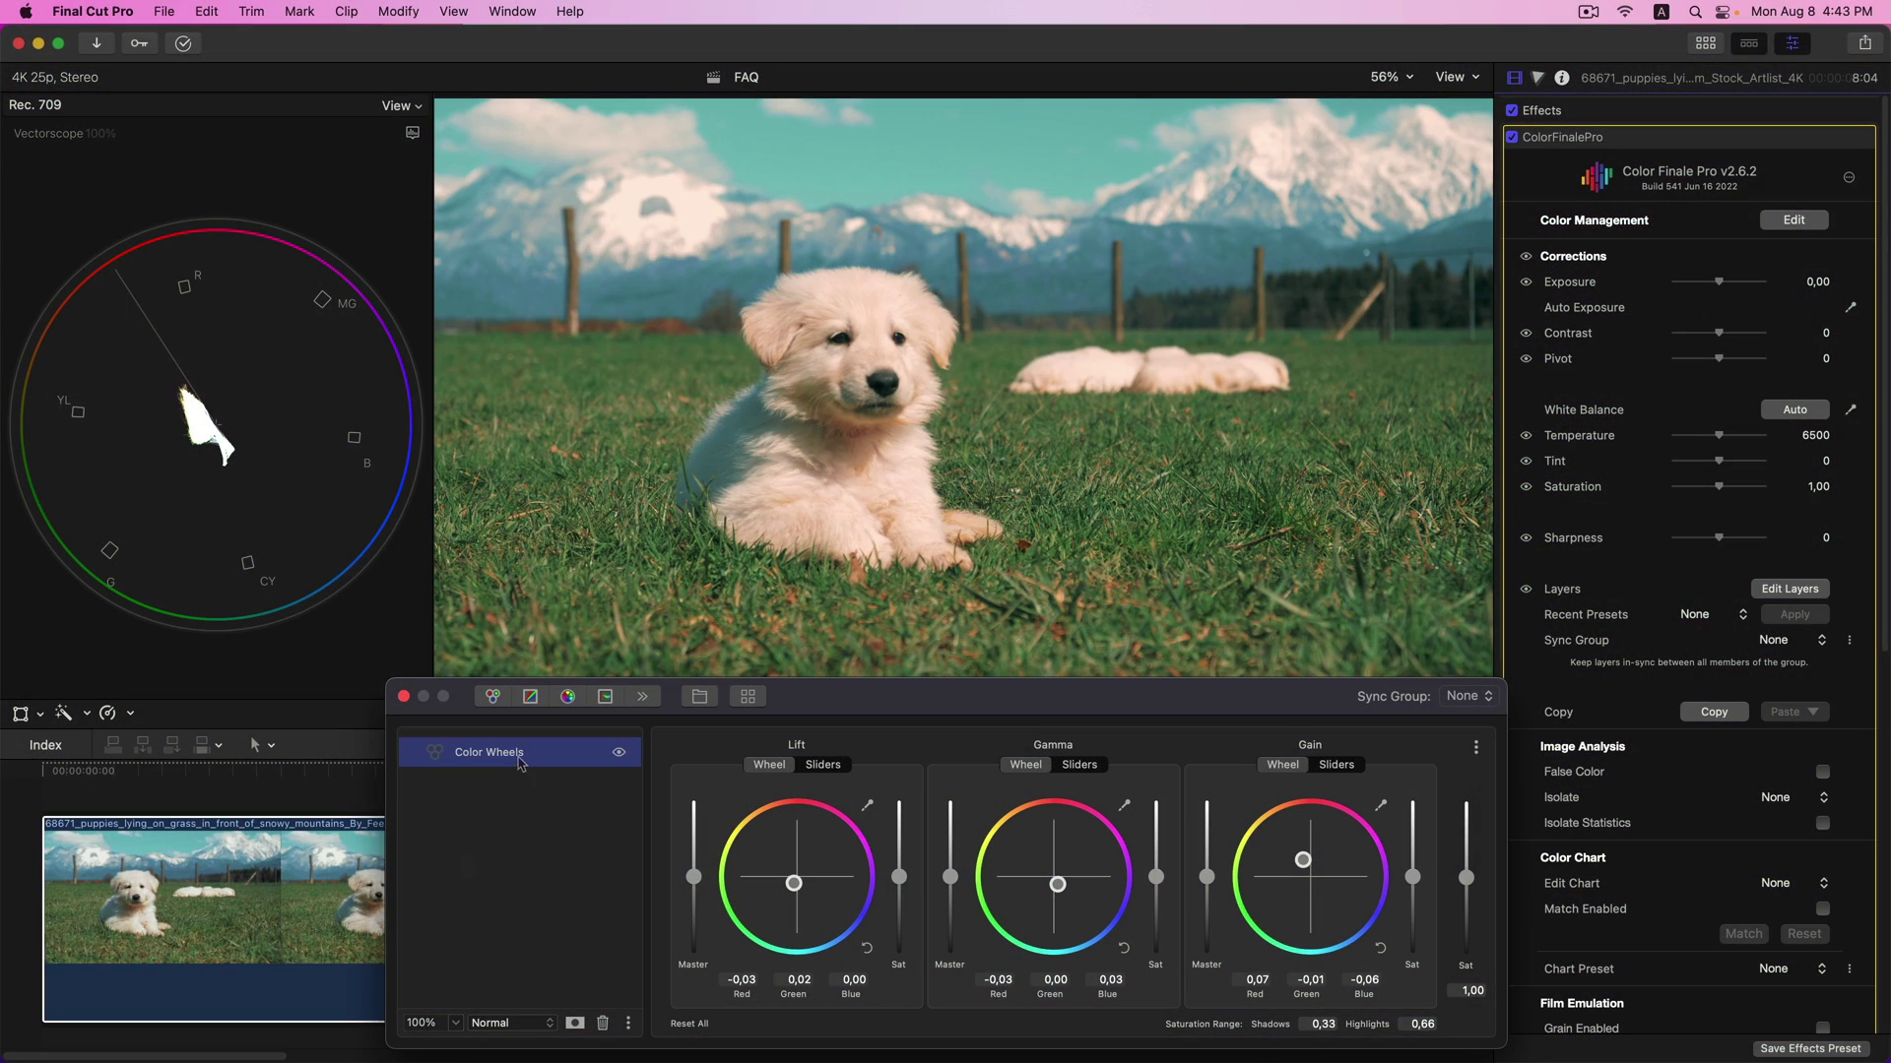
# Add a mask to the Color Wheels layer and show that layer's Masks panel.
pyautogui.rightClick(520, 763)
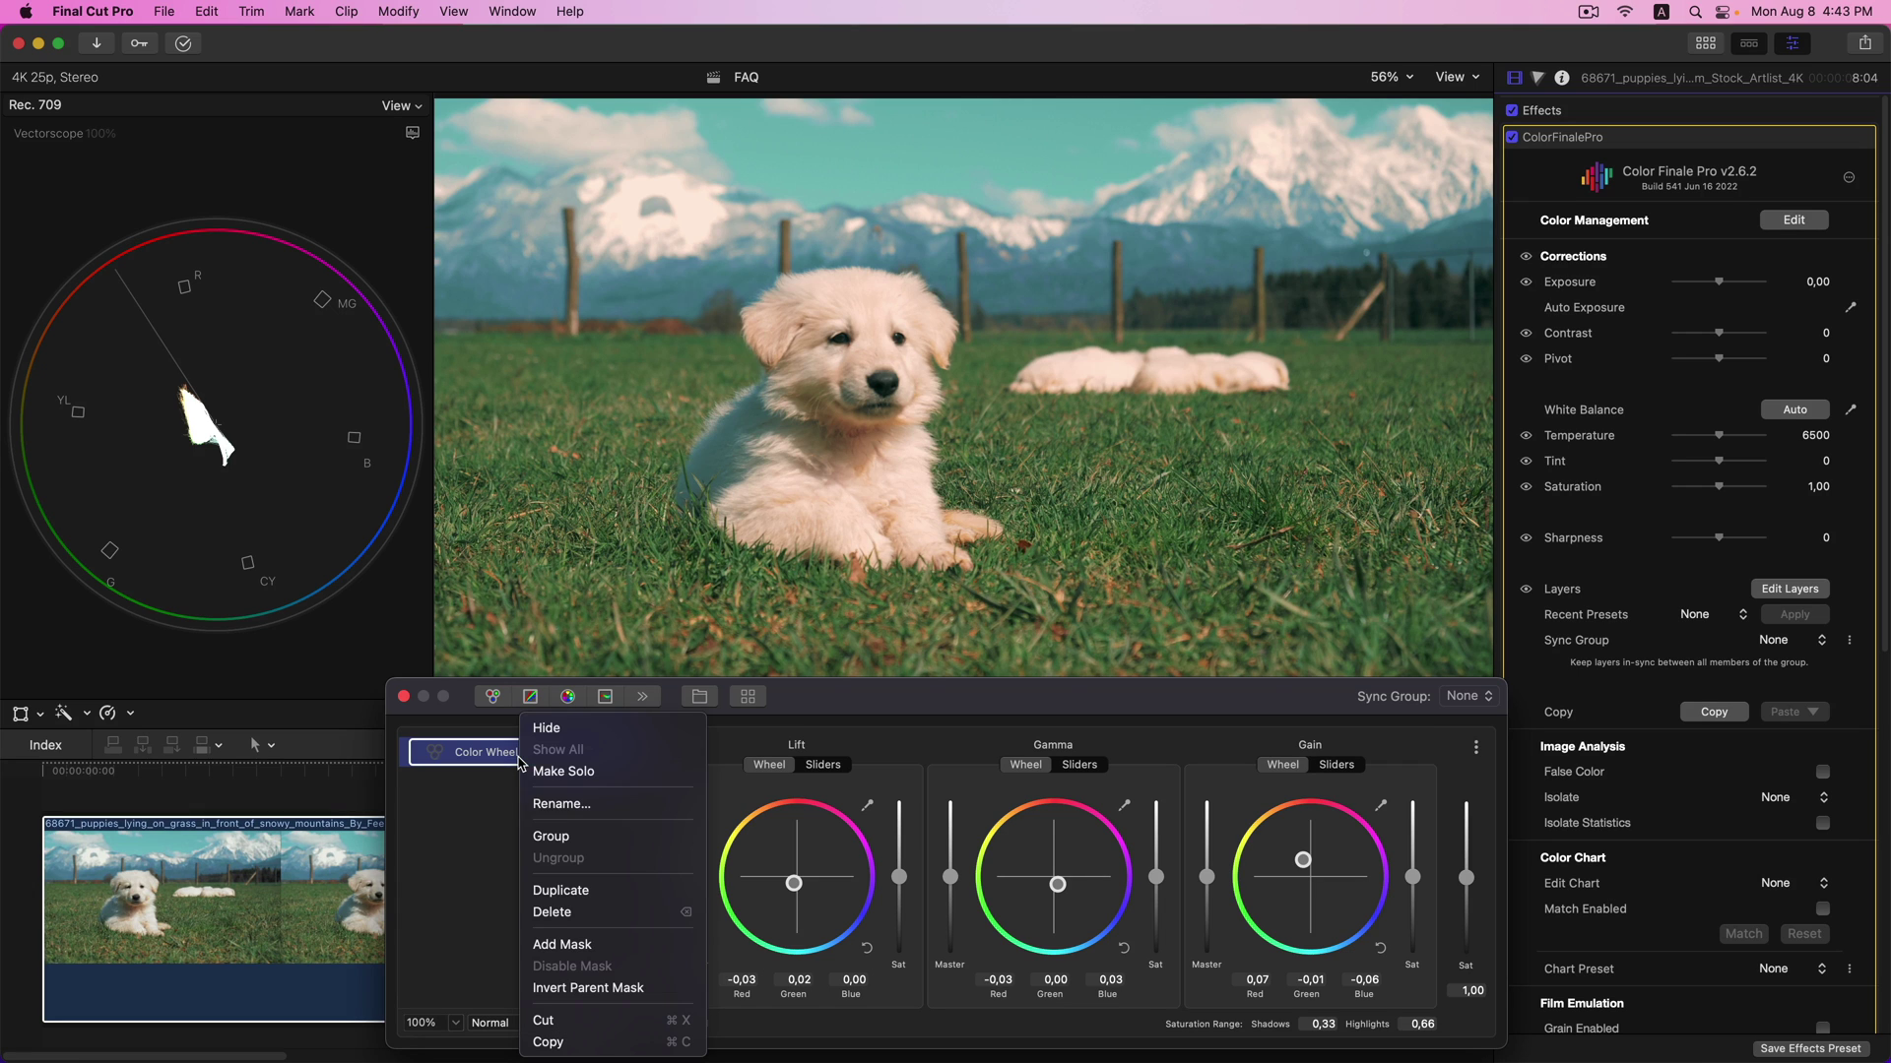
pyautogui.click(576, 941)
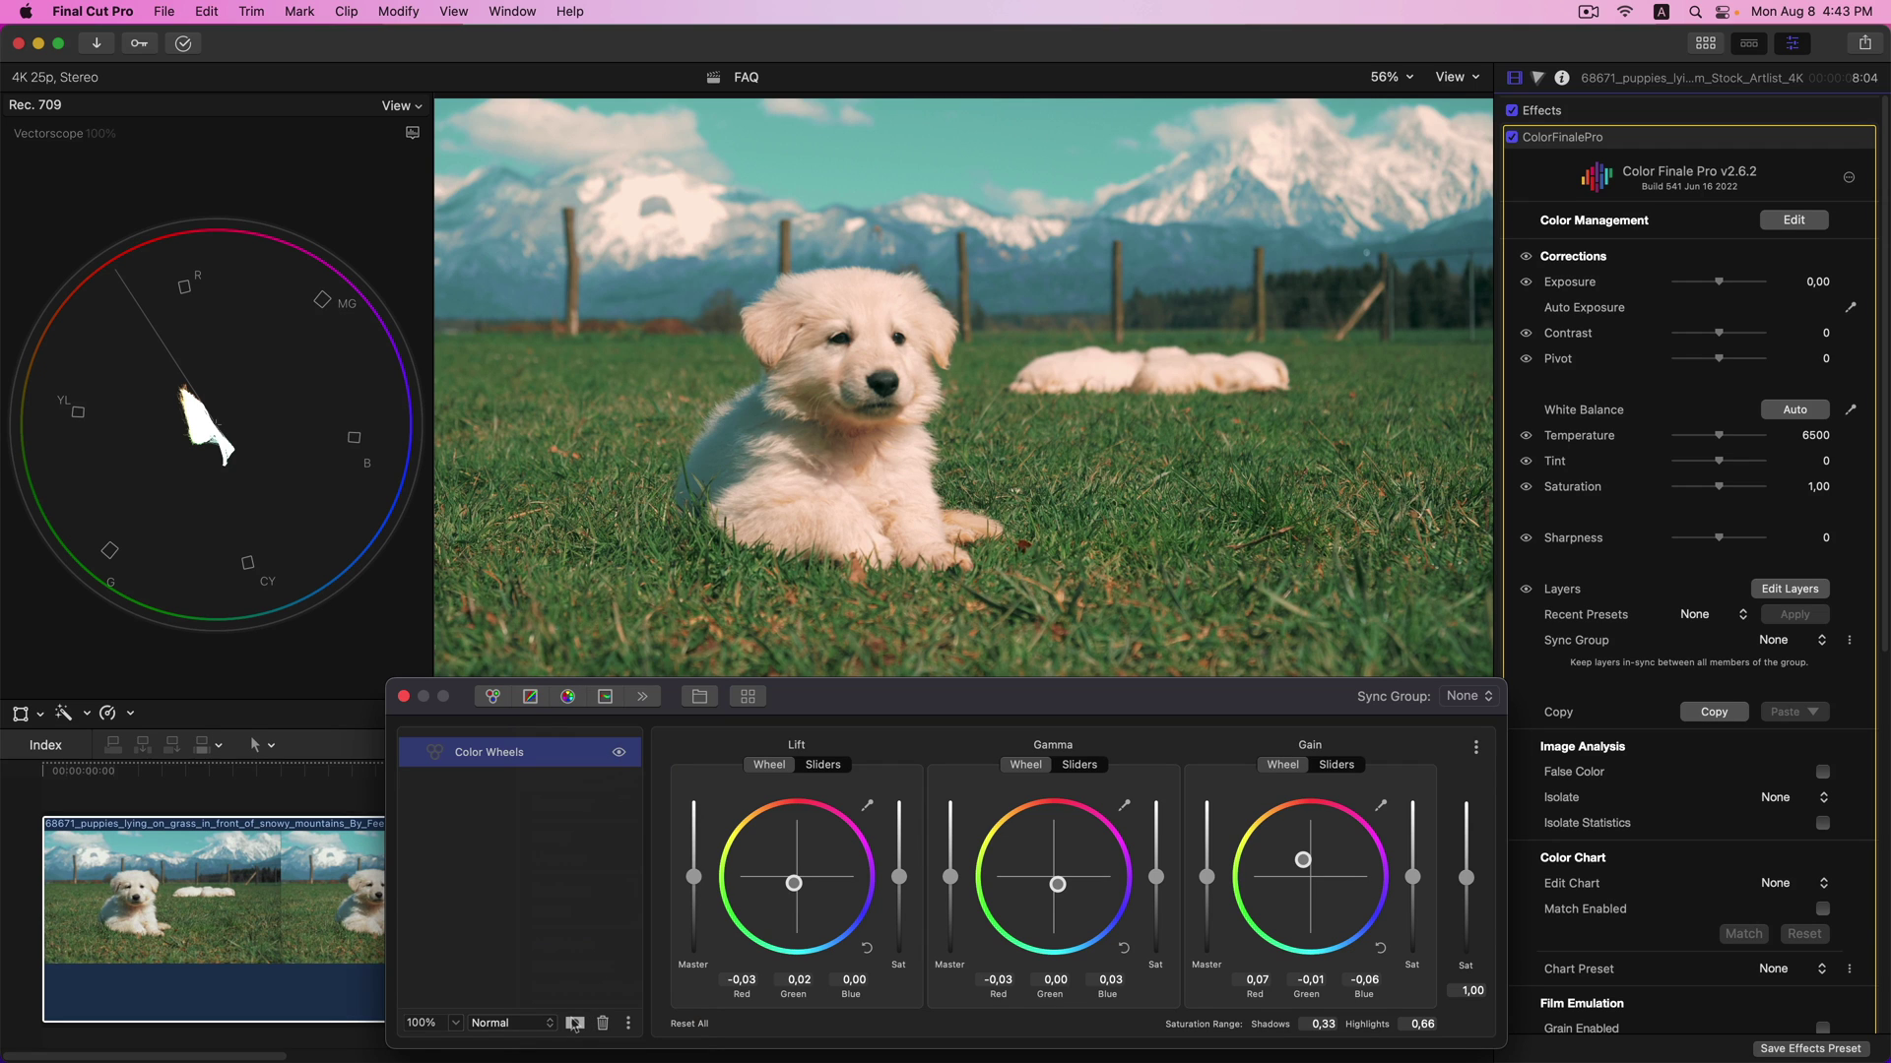
pyautogui.click(575, 1024)
pyautogui.click(588, 753)
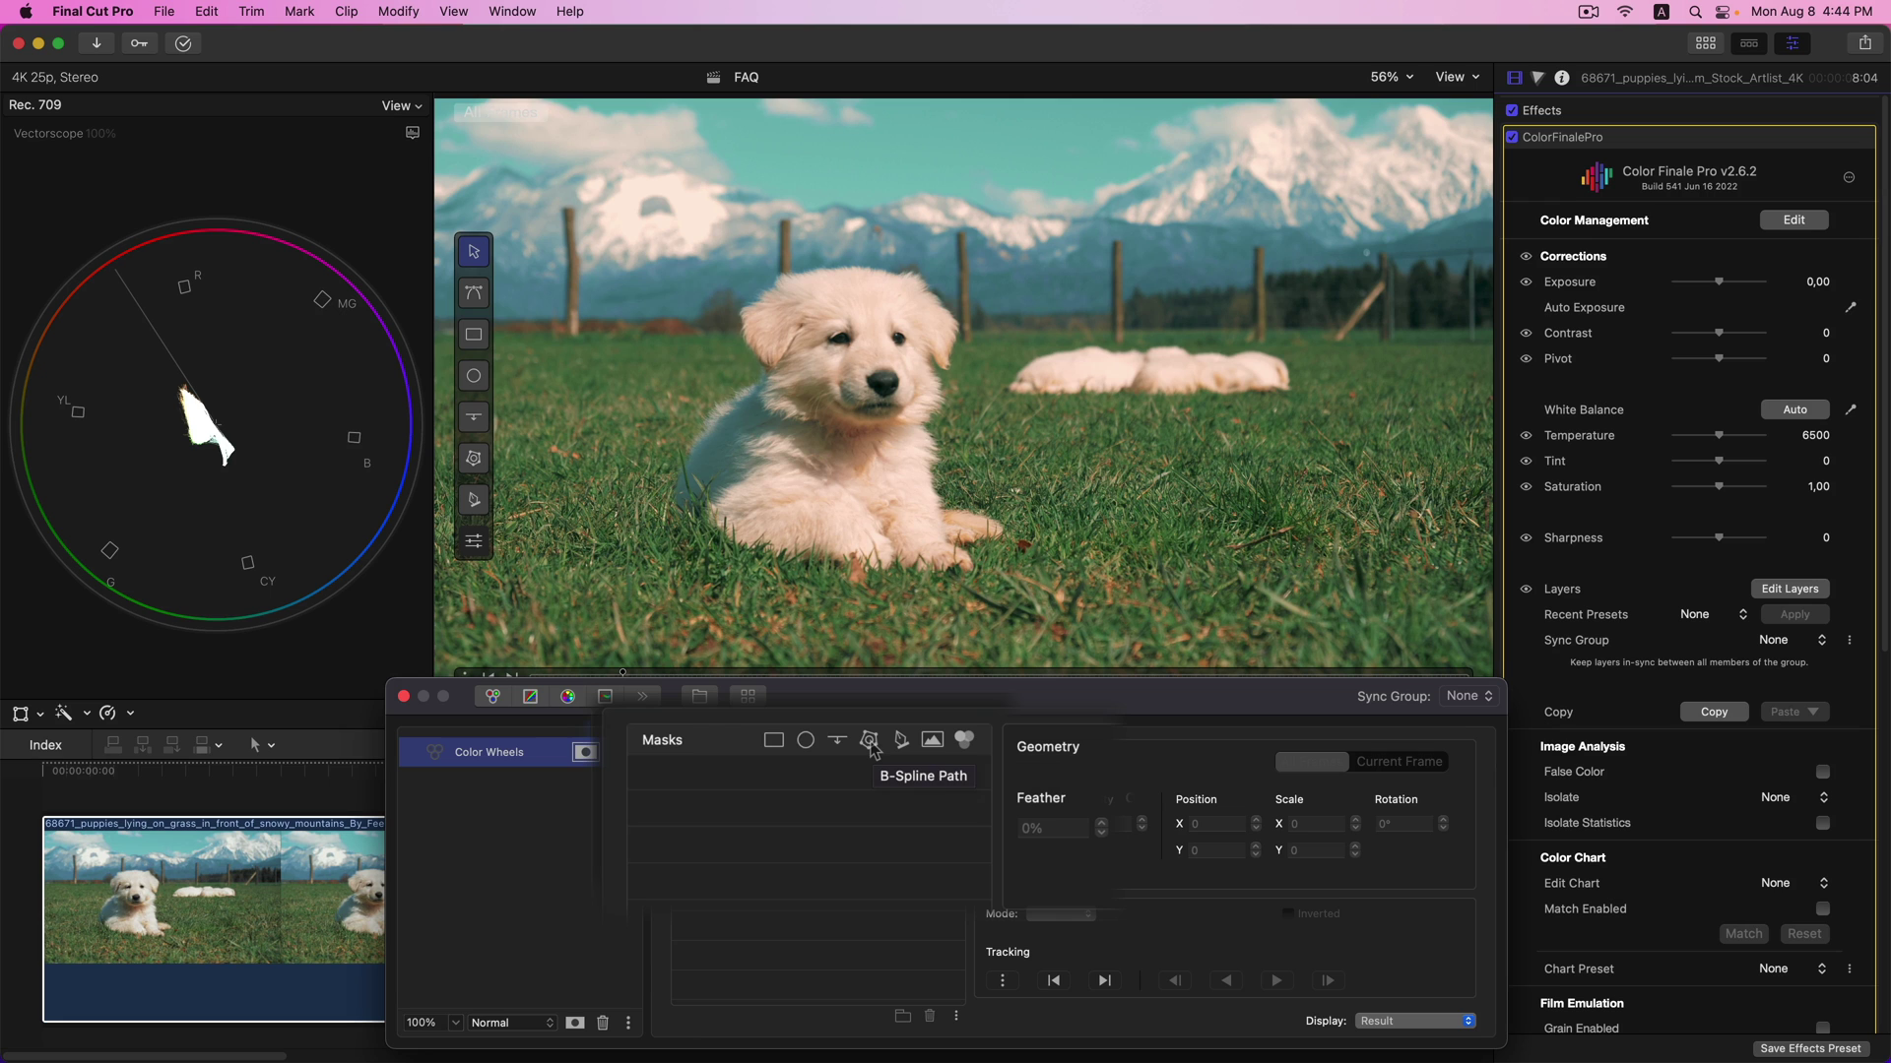
# Add a B-Spline Path mask and move it onto the front puppy's head.
pyautogui.click(870, 741)
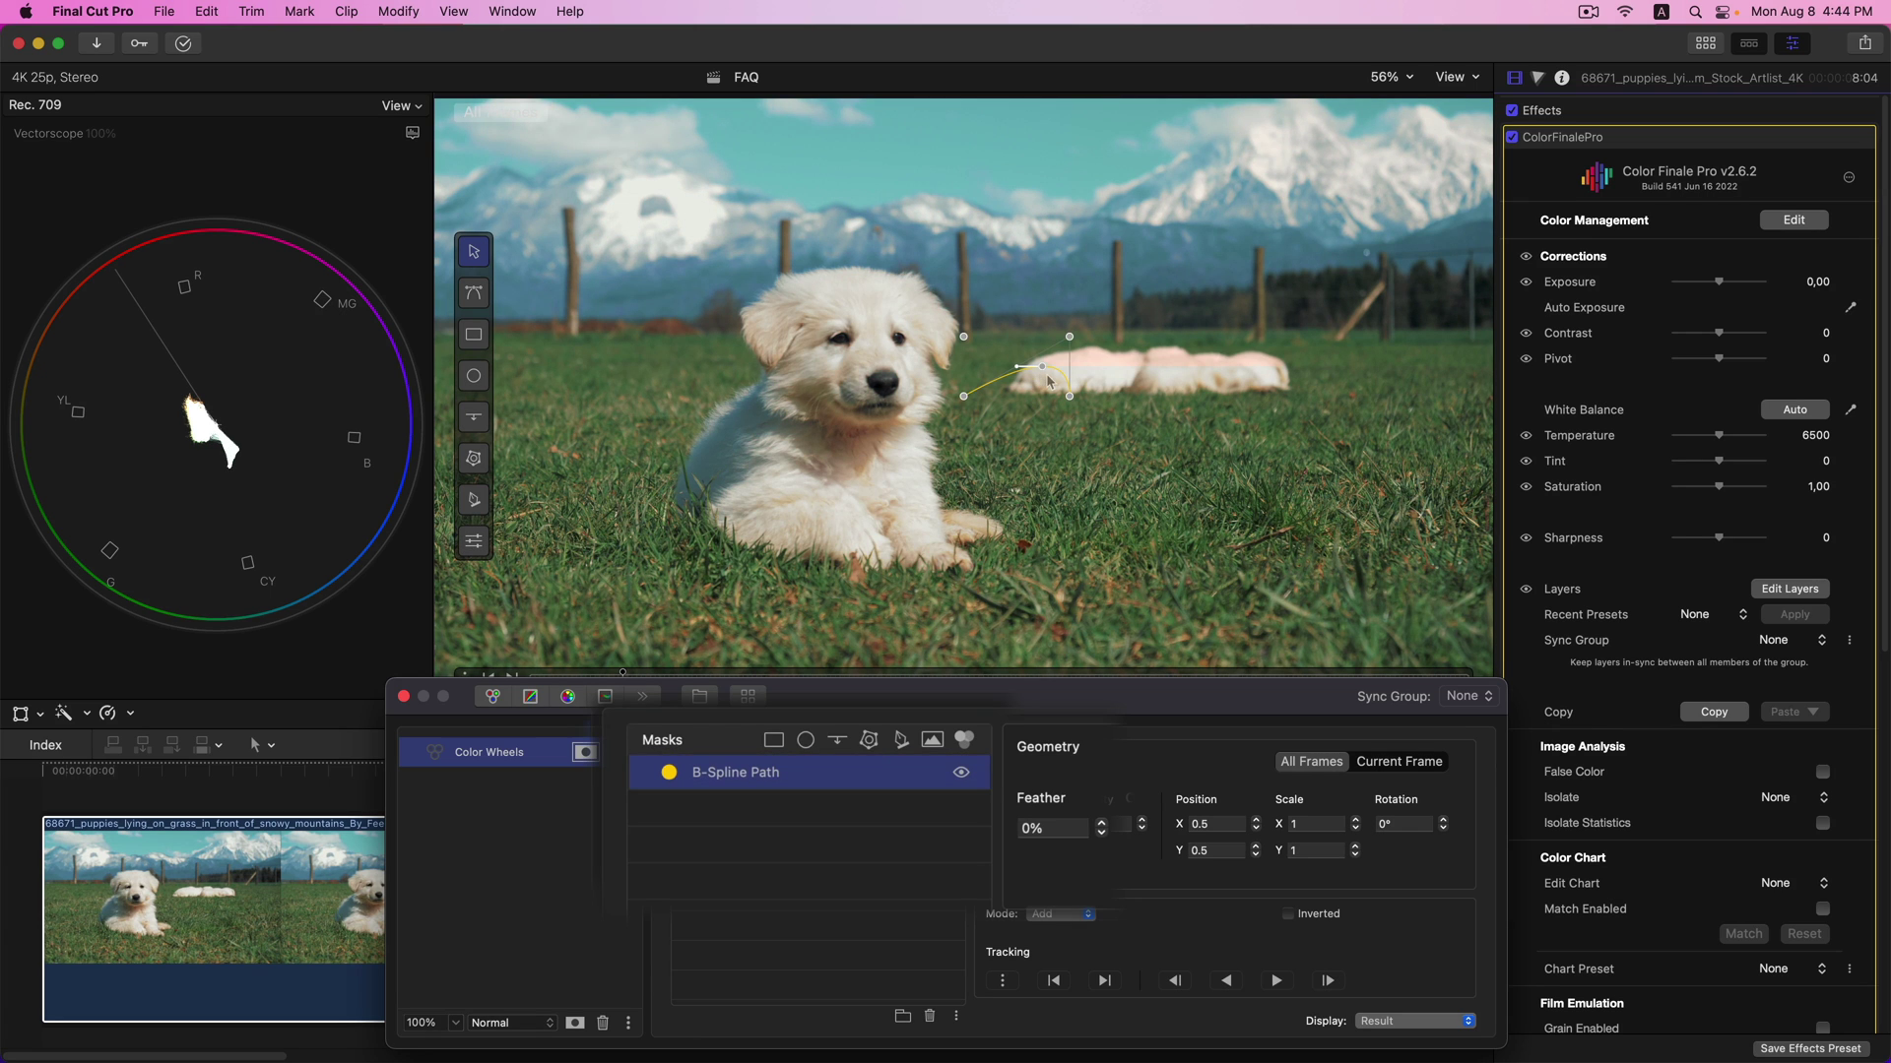
pyautogui.moveTo(1050, 382); pyautogui.dragTo(797, 277)
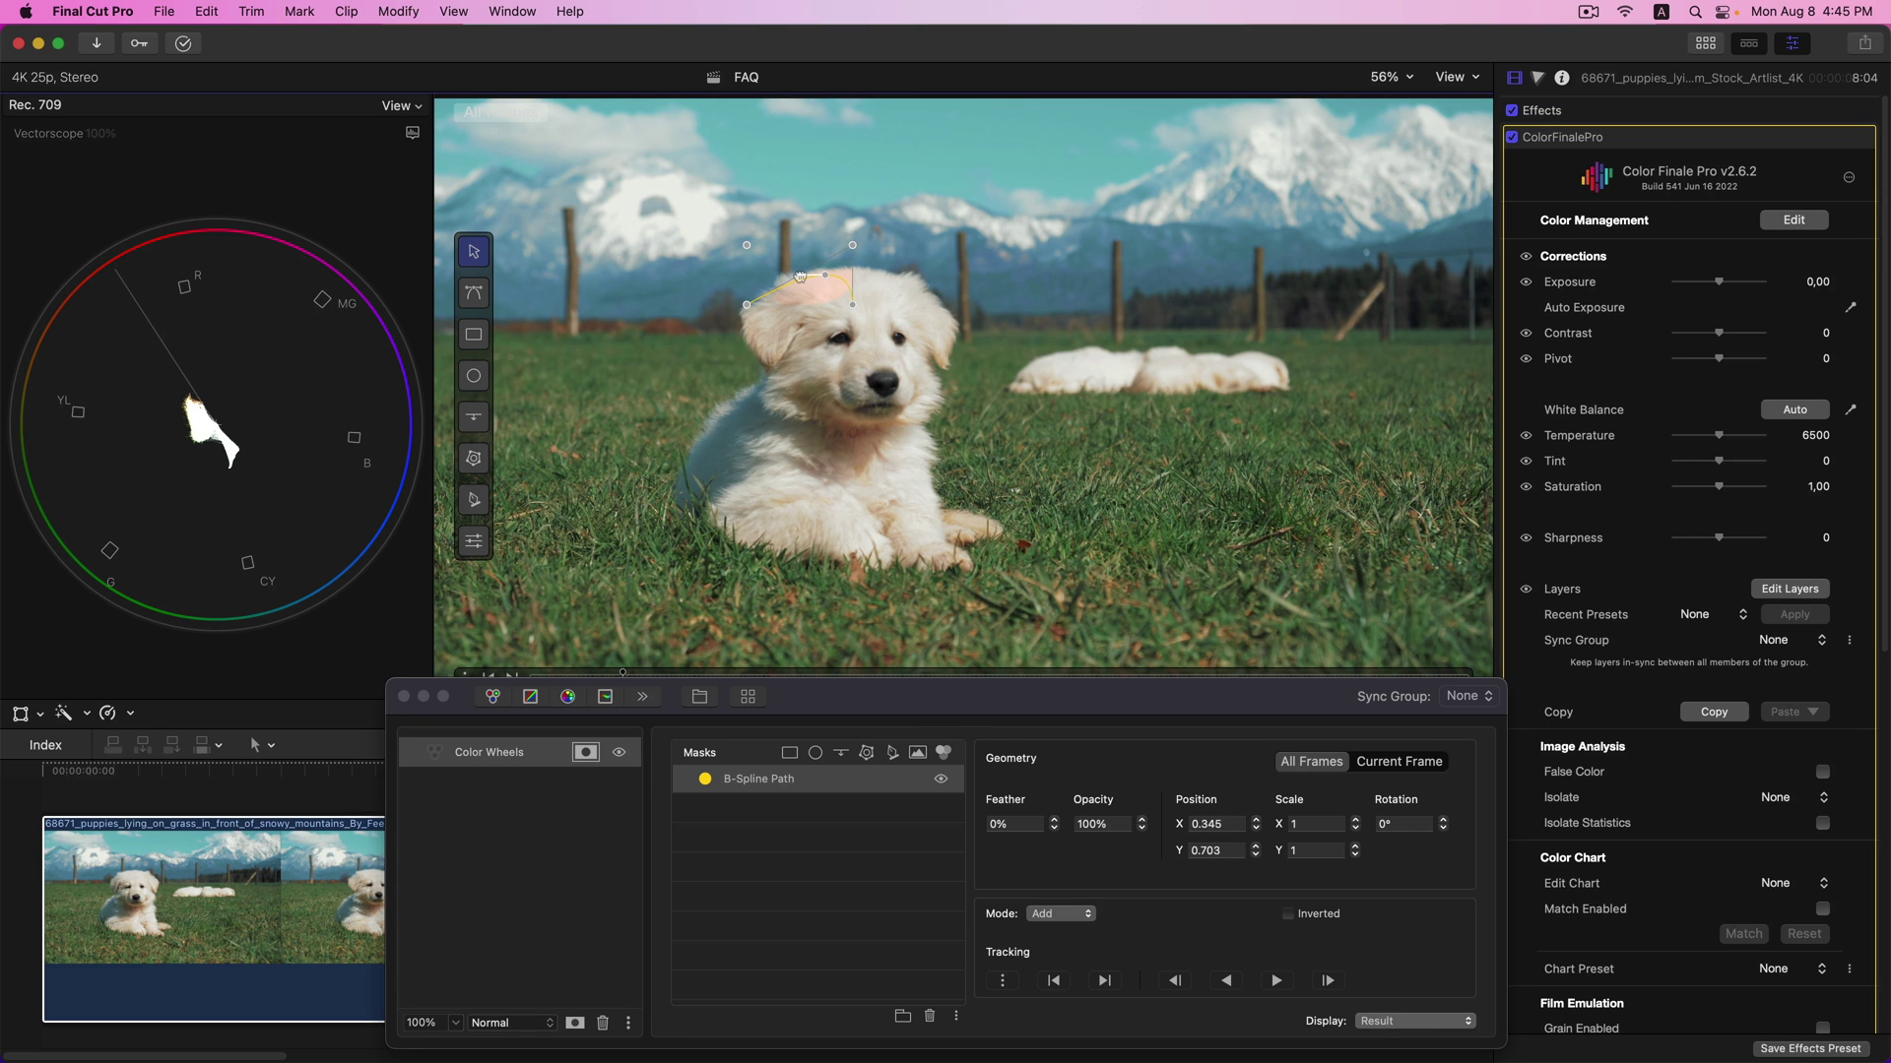
pyautogui.click(486, 297)
# Place B-spline points around the puppy's head, ear, chin and cheek, closing the outline.
pyautogui.click(885, 273)
pyautogui.click(935, 298)
pyautogui.click(957, 325)
pyautogui.click(945, 360)
pyautogui.click(941, 394)
pyautogui.click(907, 424)
pyautogui.click(819, 433)
pyautogui.click(759, 399)
pyautogui.click(739, 333)
pyautogui.moveTo(853, 244); pyautogui.dragTo(912, 265)
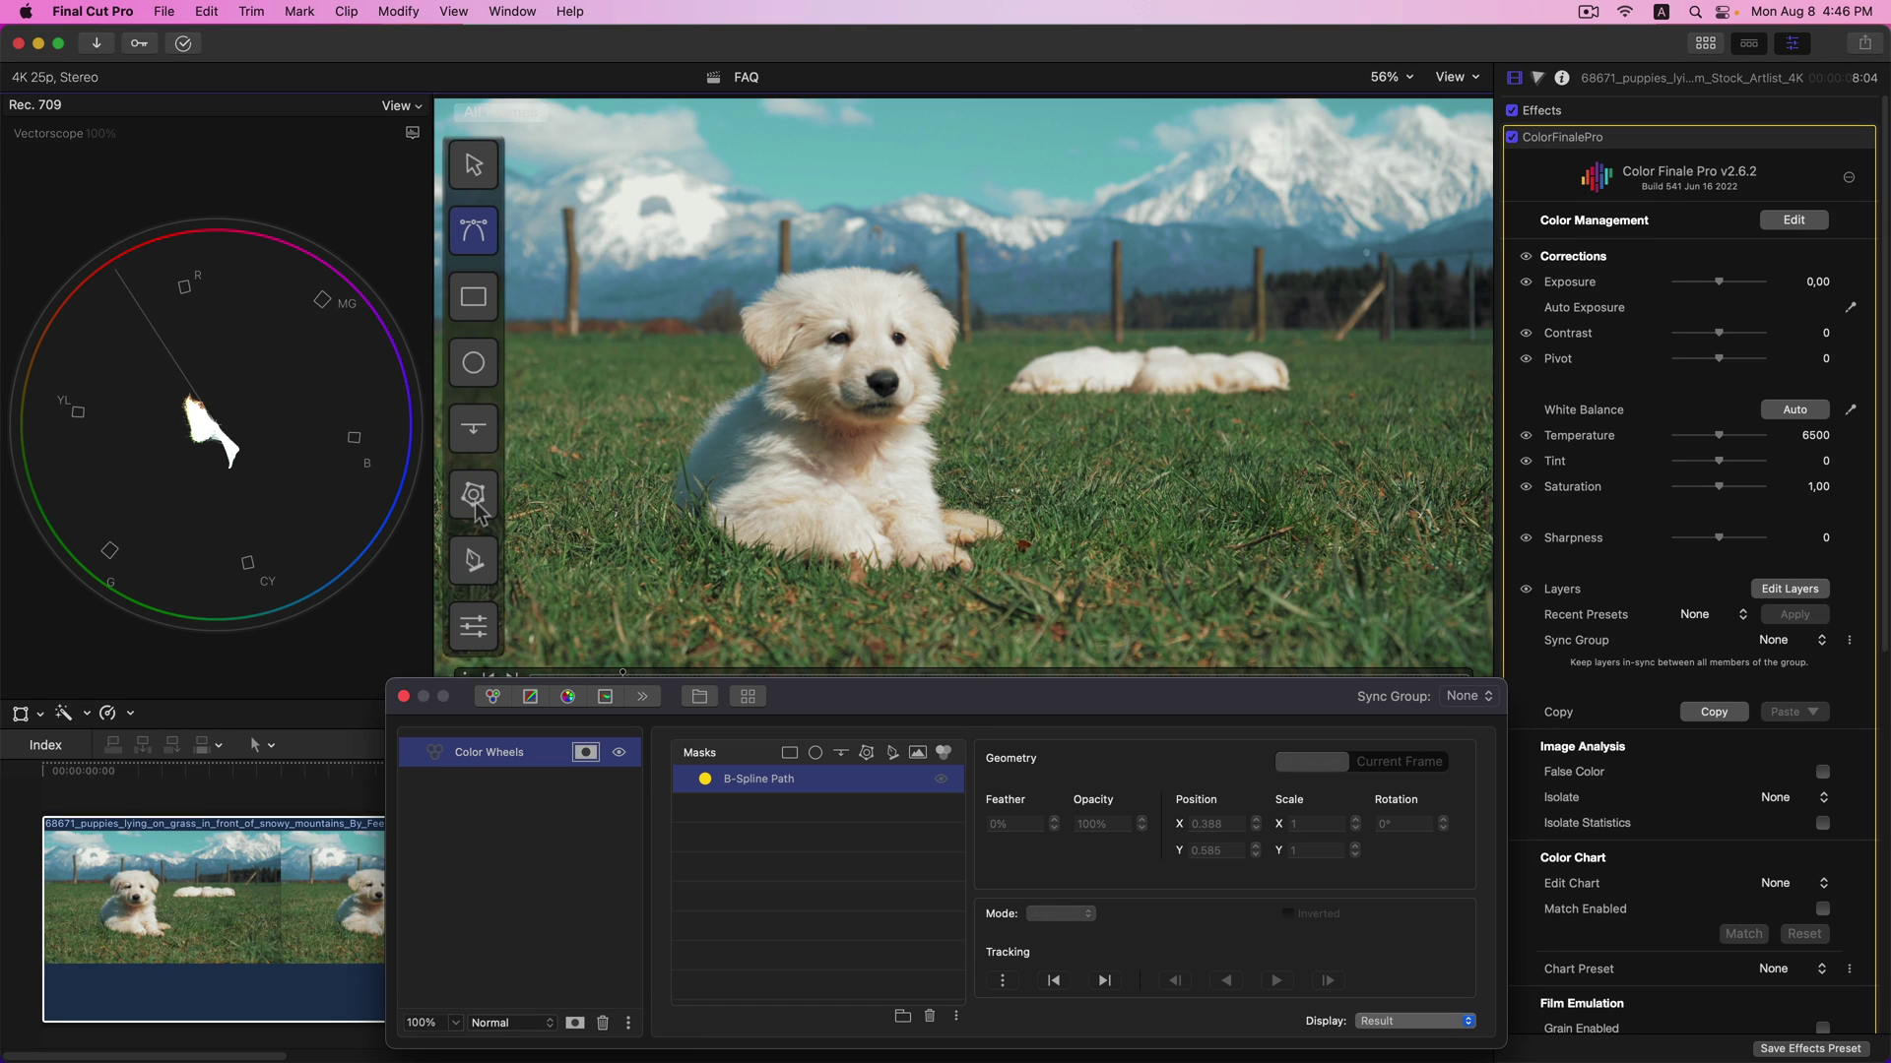
# Outline the front puppy's side with Bezier points, closing the path on the first point.
pyautogui.click(474, 561)
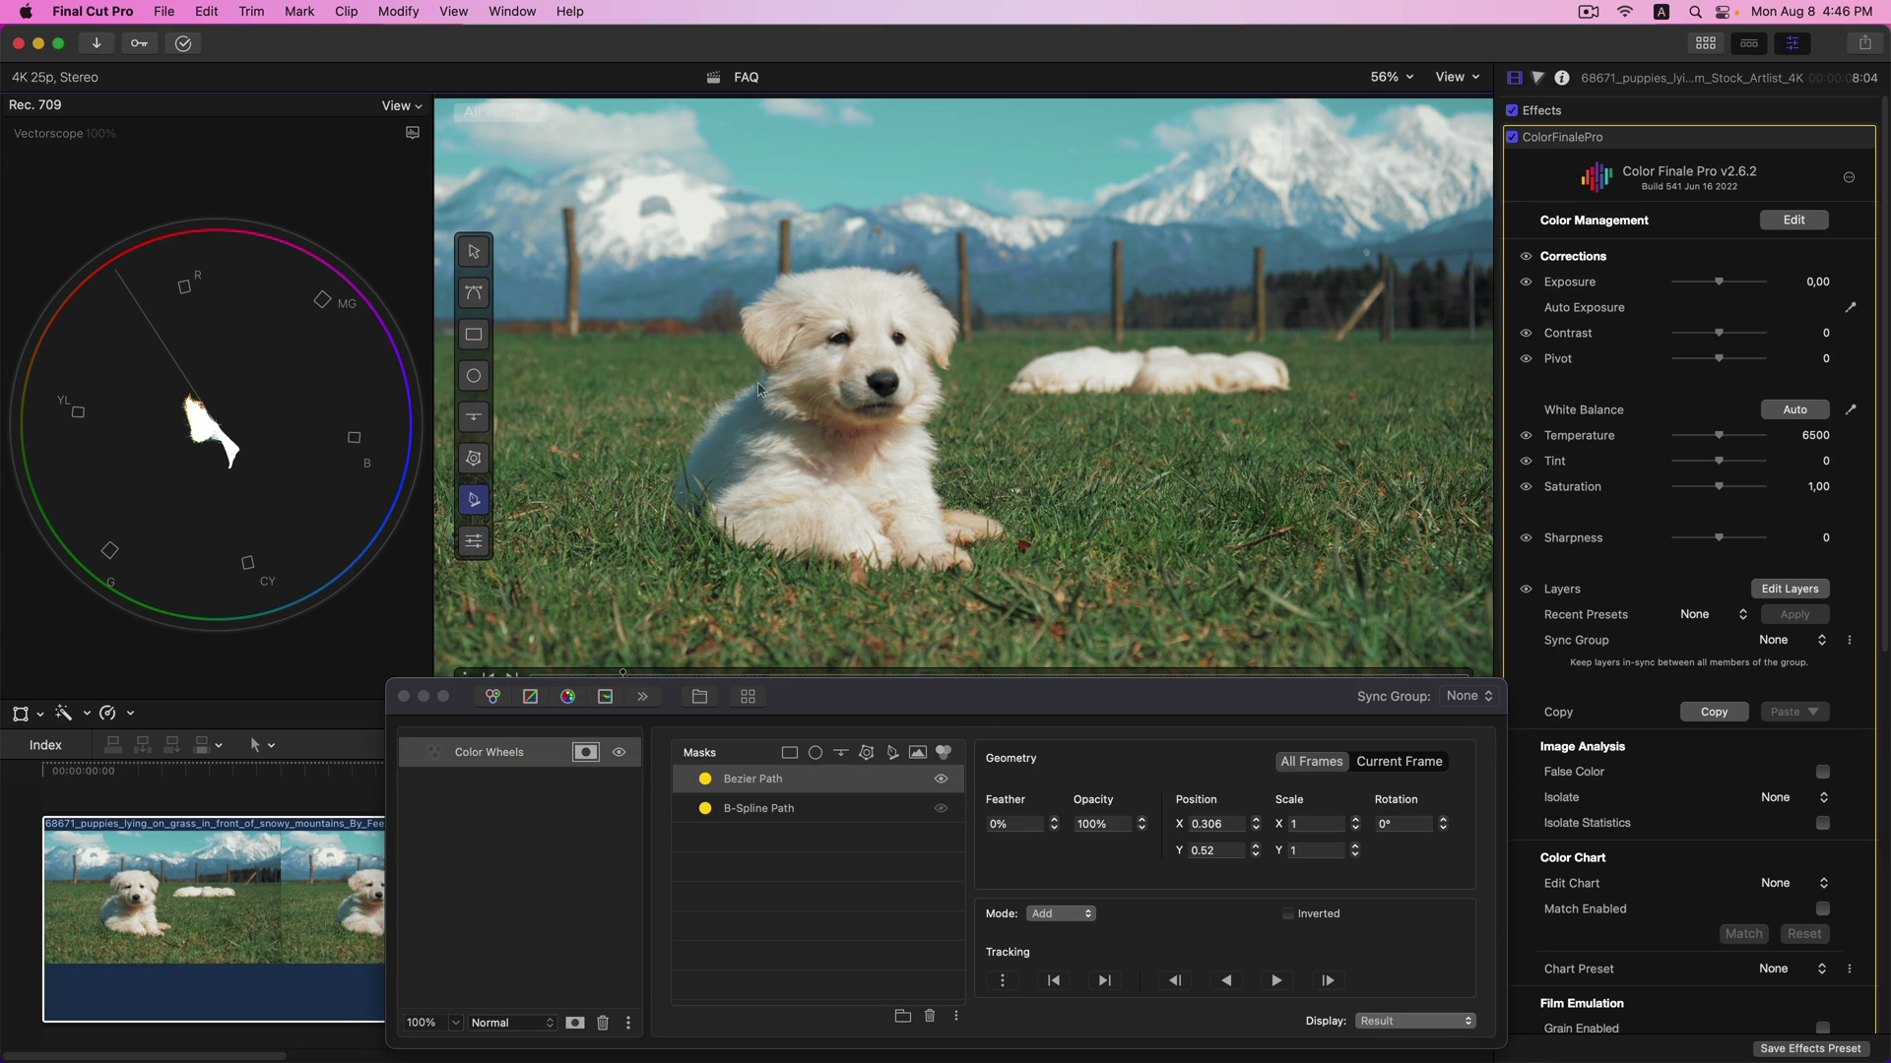
pyautogui.click(758, 384)
pyautogui.click(684, 457)
pyautogui.click(672, 501)
pyautogui.click(701, 519)
pyautogui.click(762, 458)
pyautogui.click(754, 440)
pyautogui.click(781, 414)
pyautogui.click(759, 385)
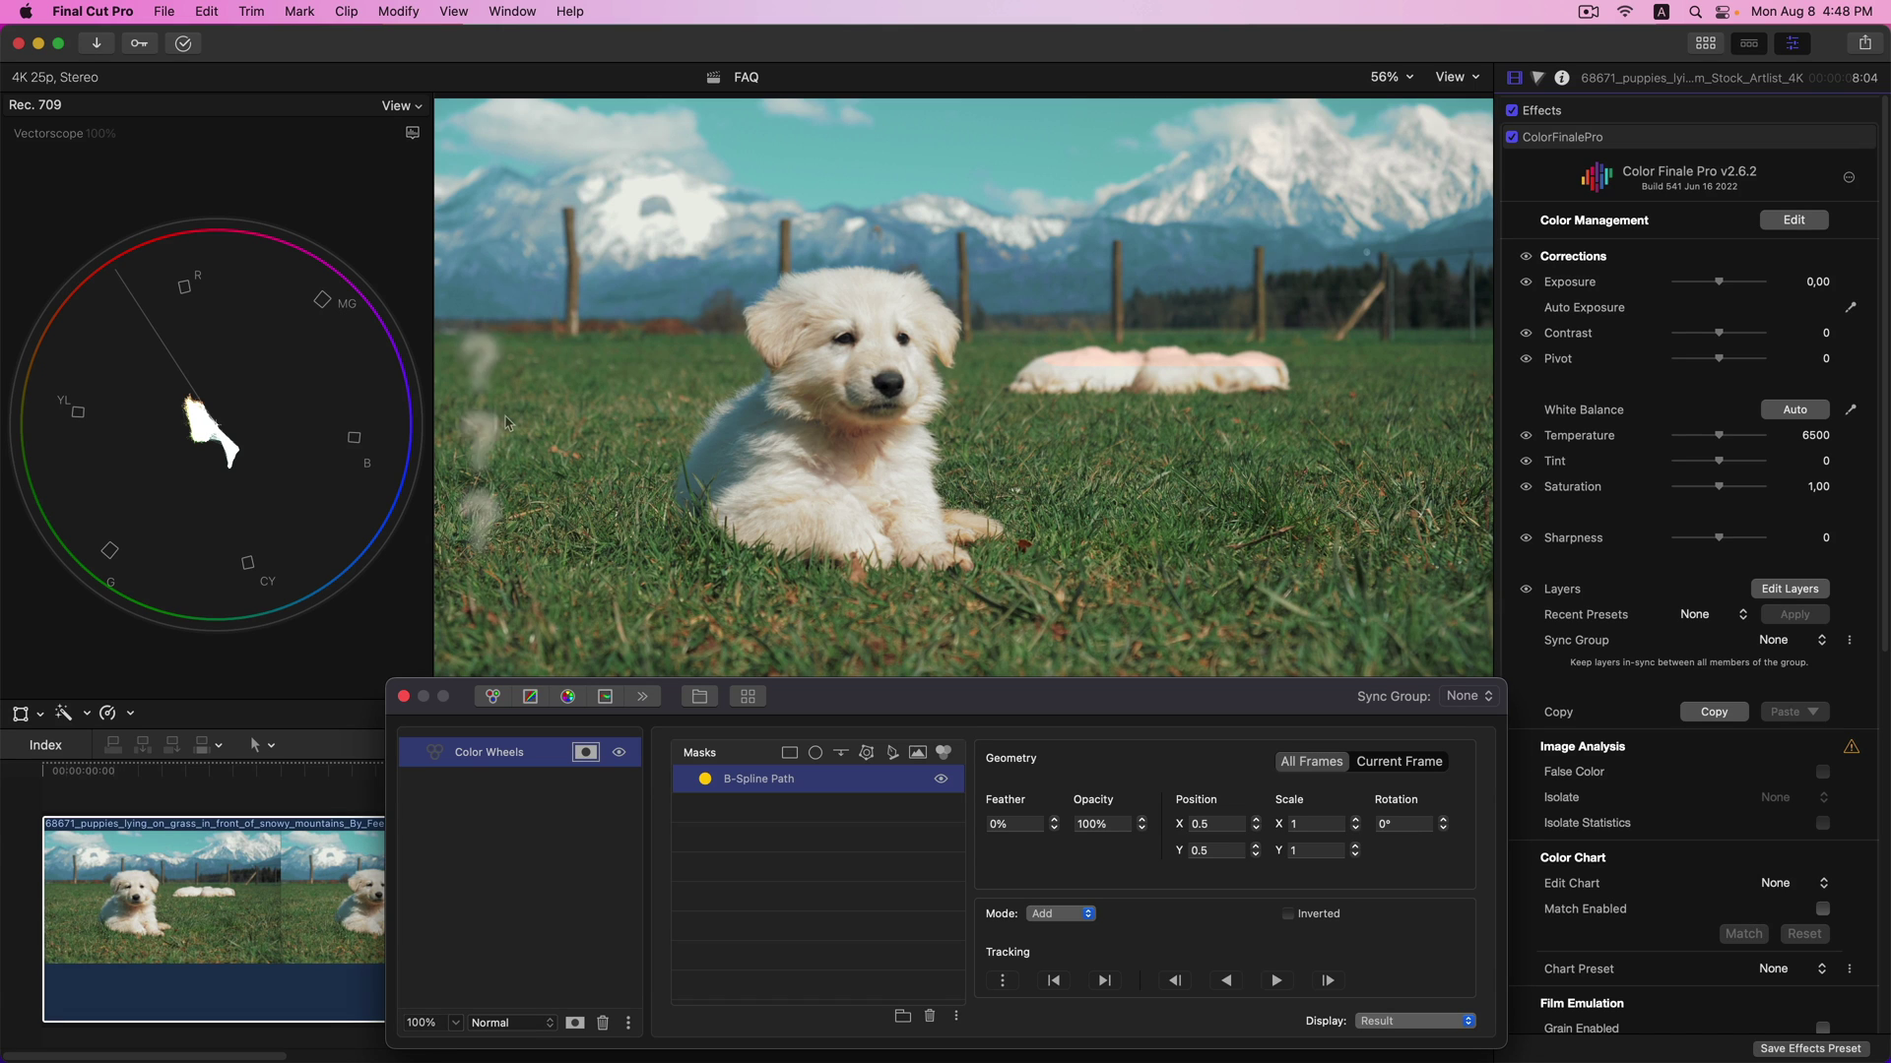
# Close the Color Finale window, select the ColorFinalePro effect, and reopen its layers with Edit Layers.
pyautogui.click(403, 697)
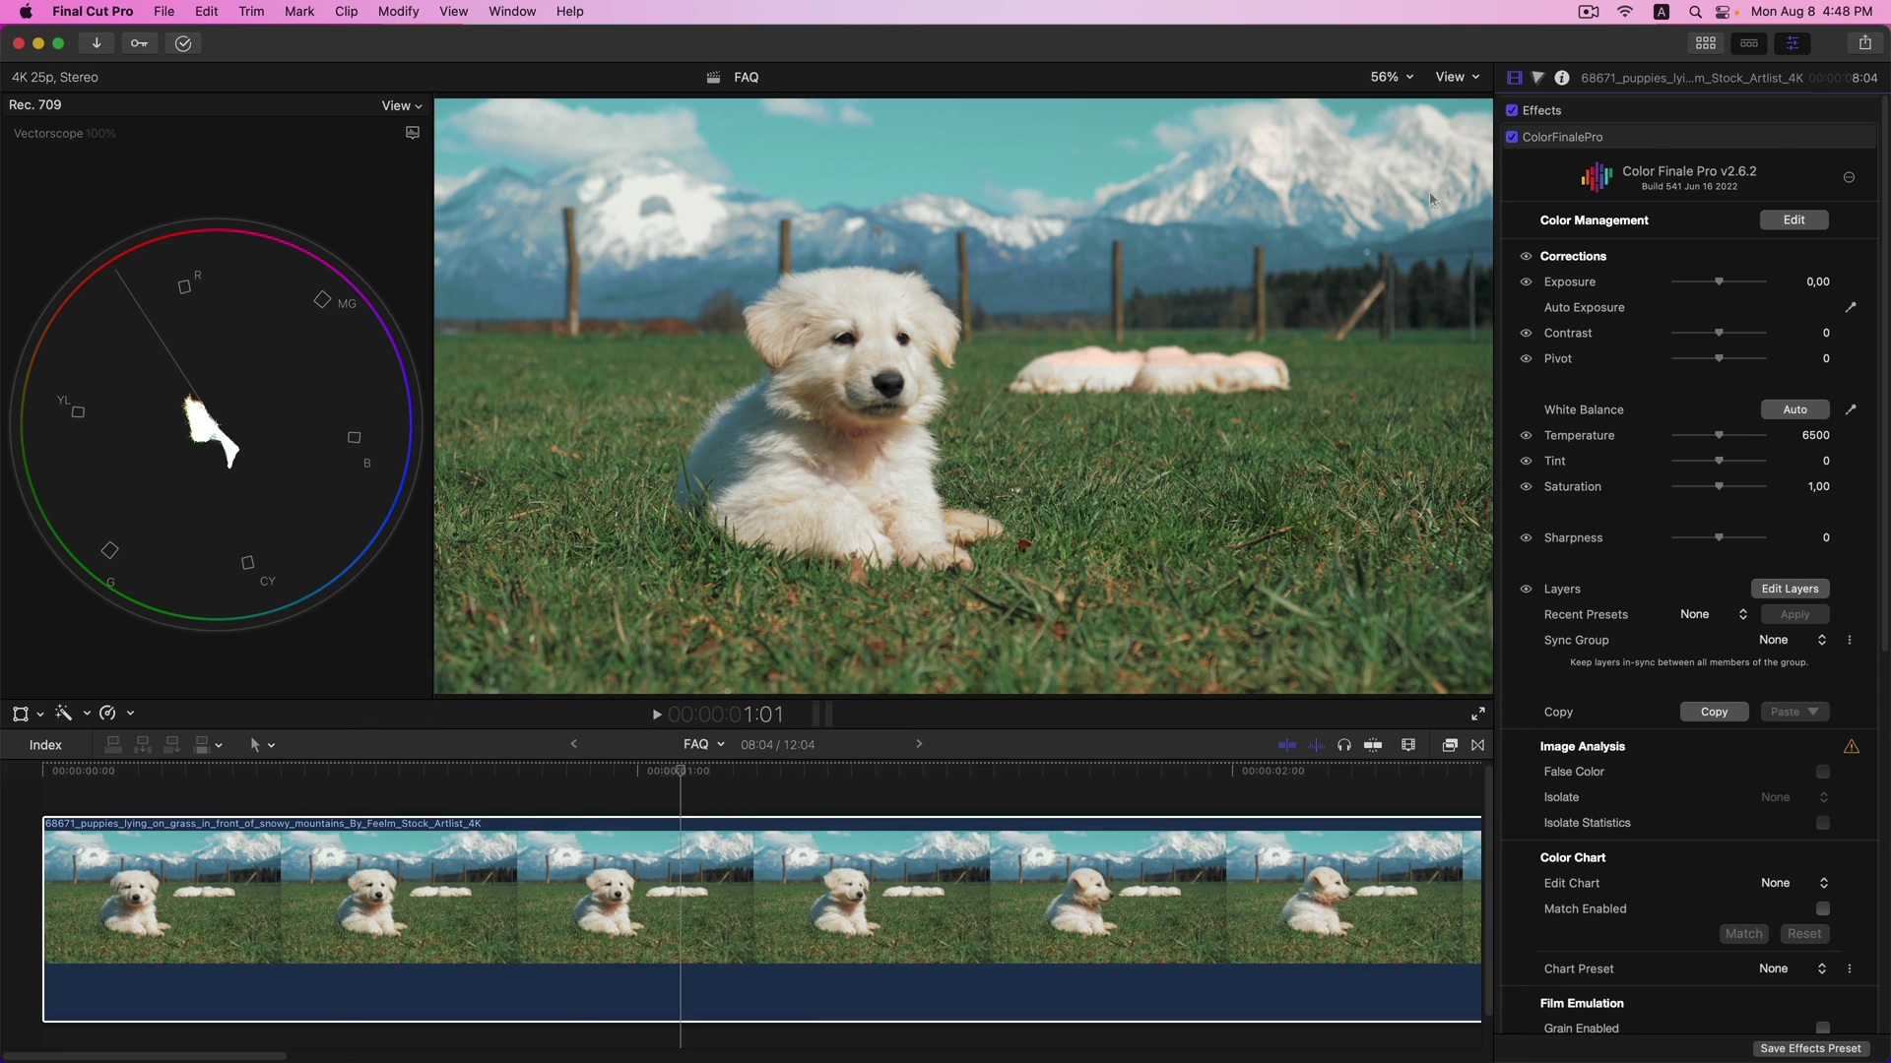
pyautogui.click(1648, 143)
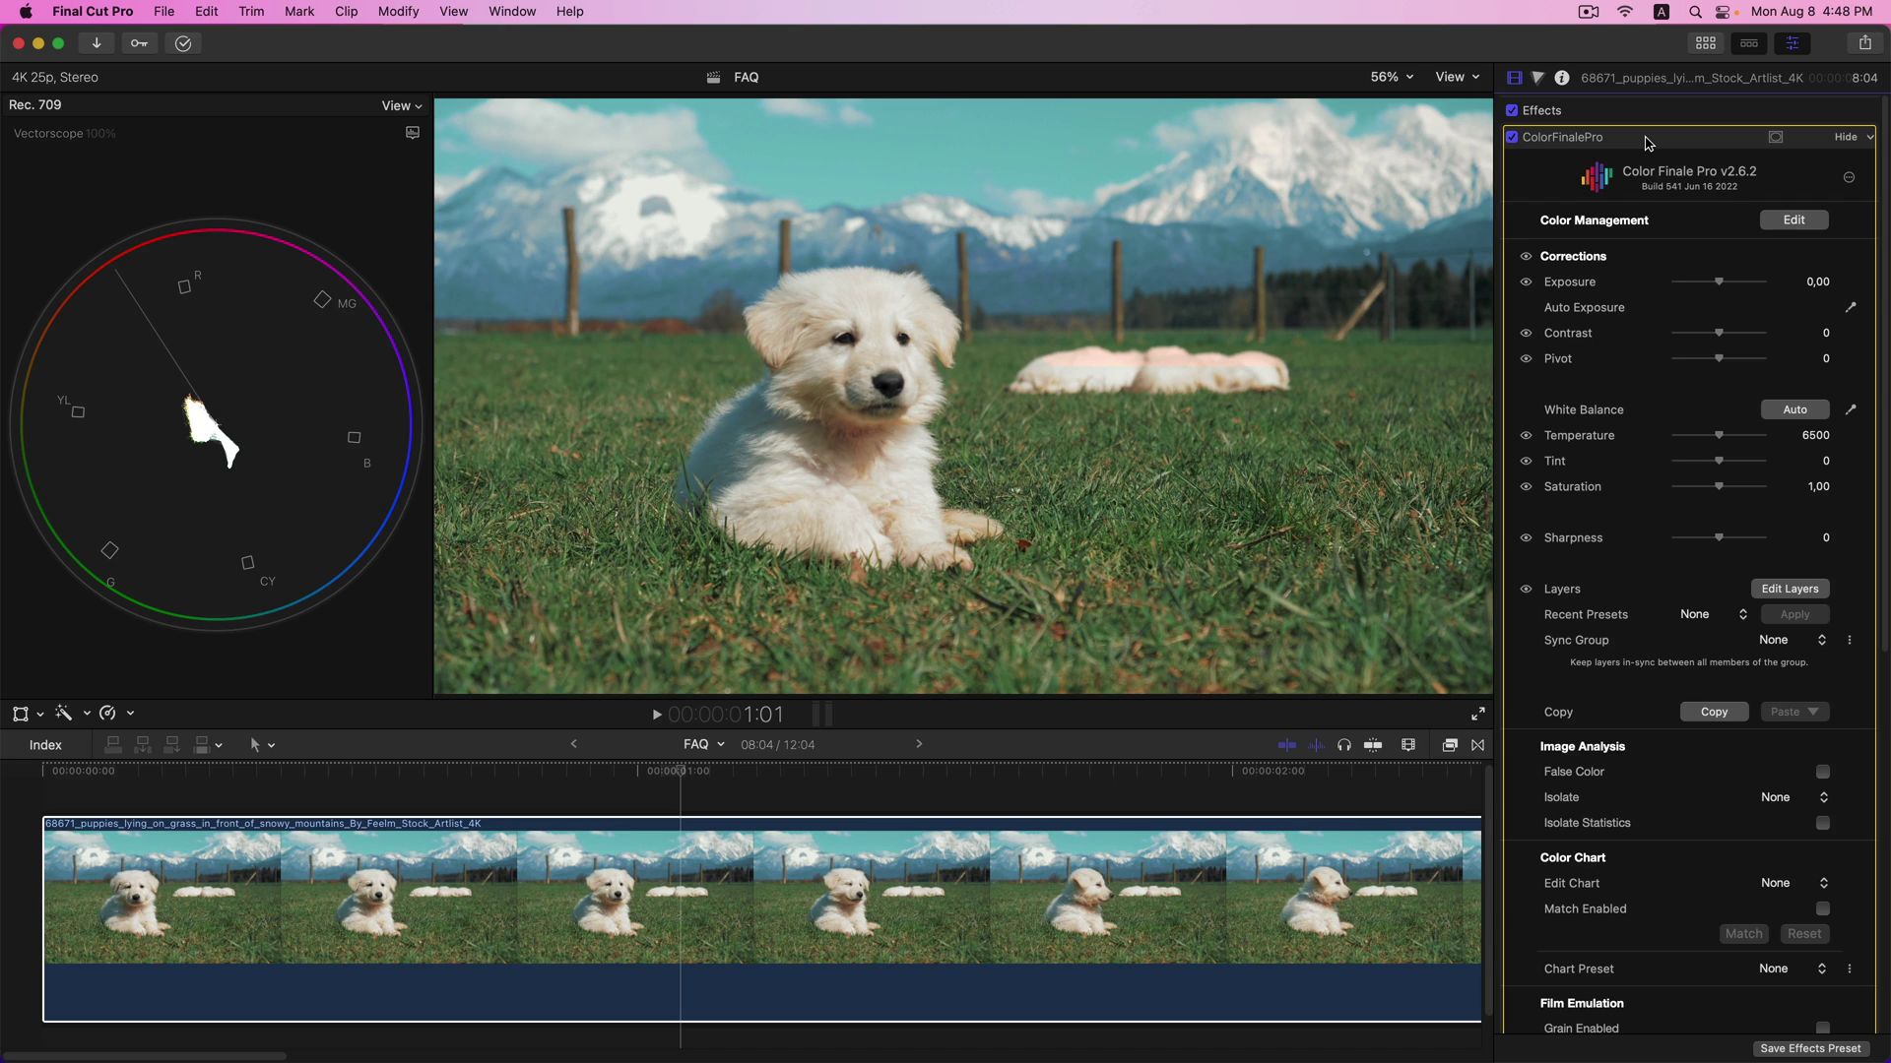
pyautogui.click(1789, 589)
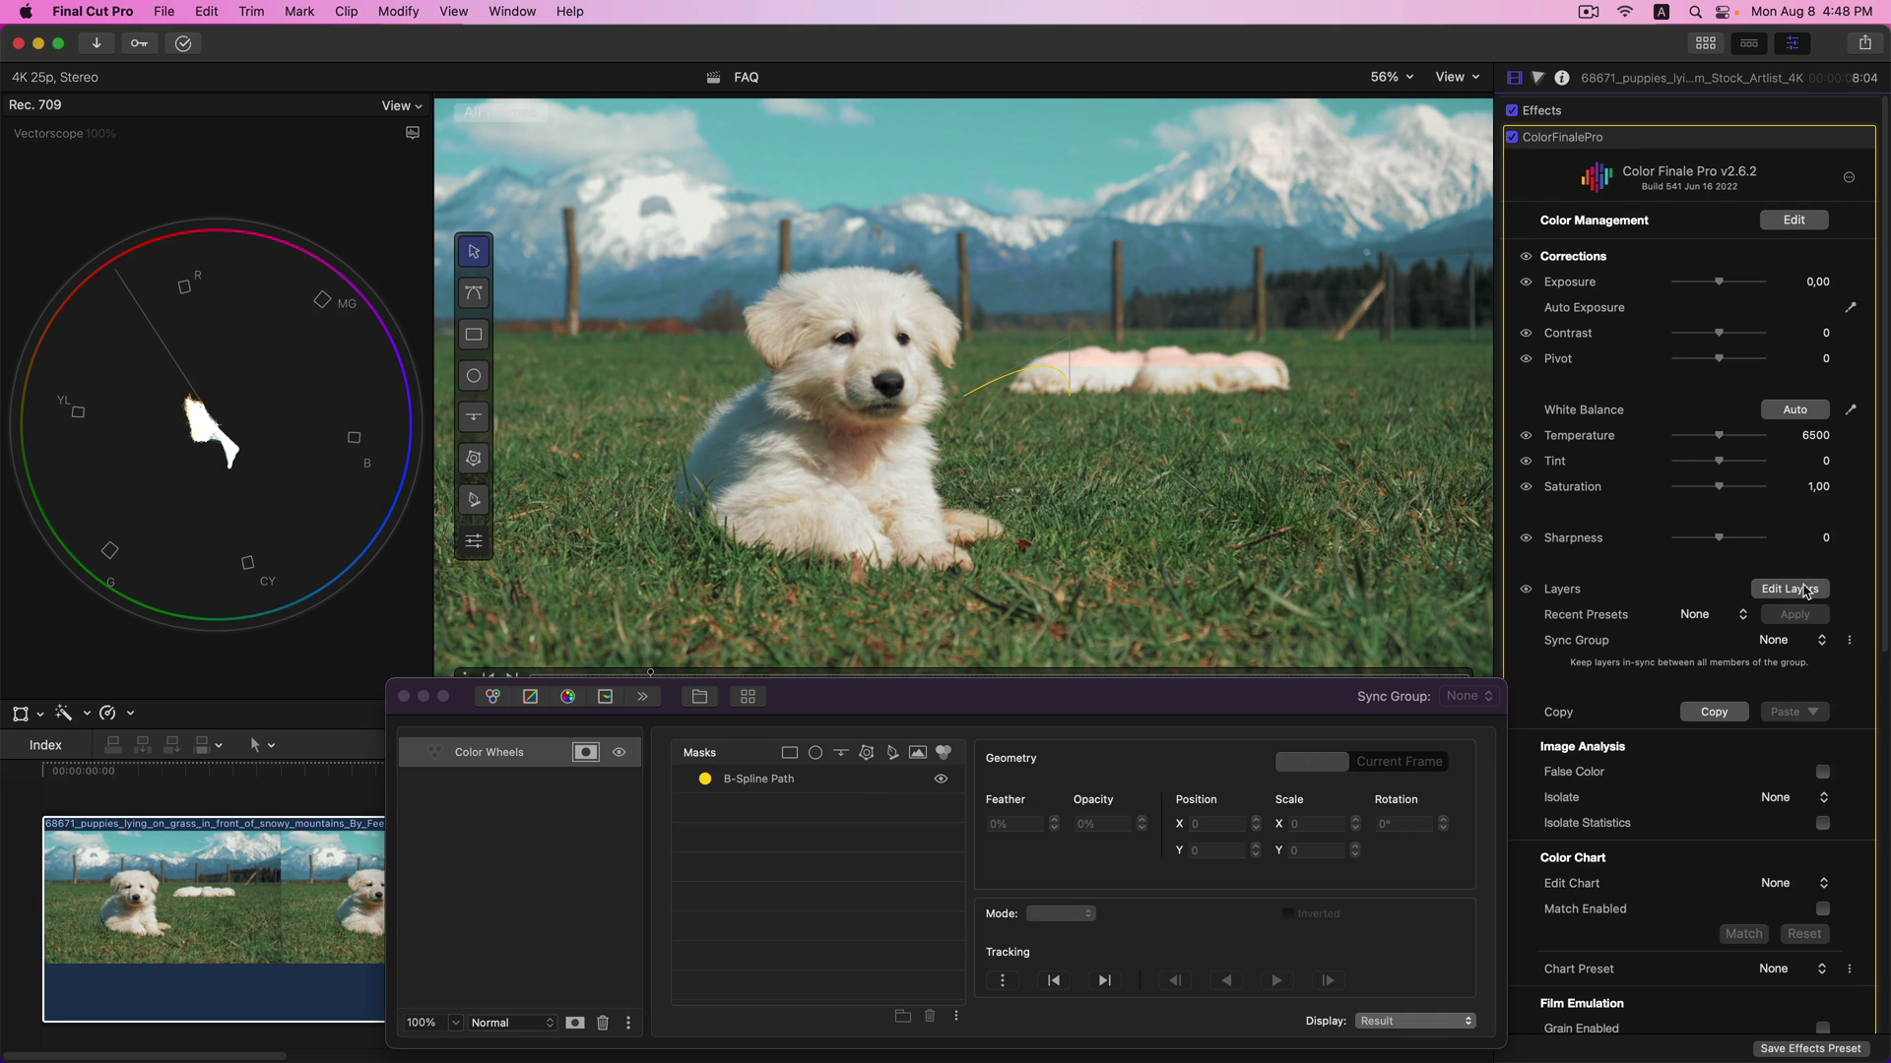